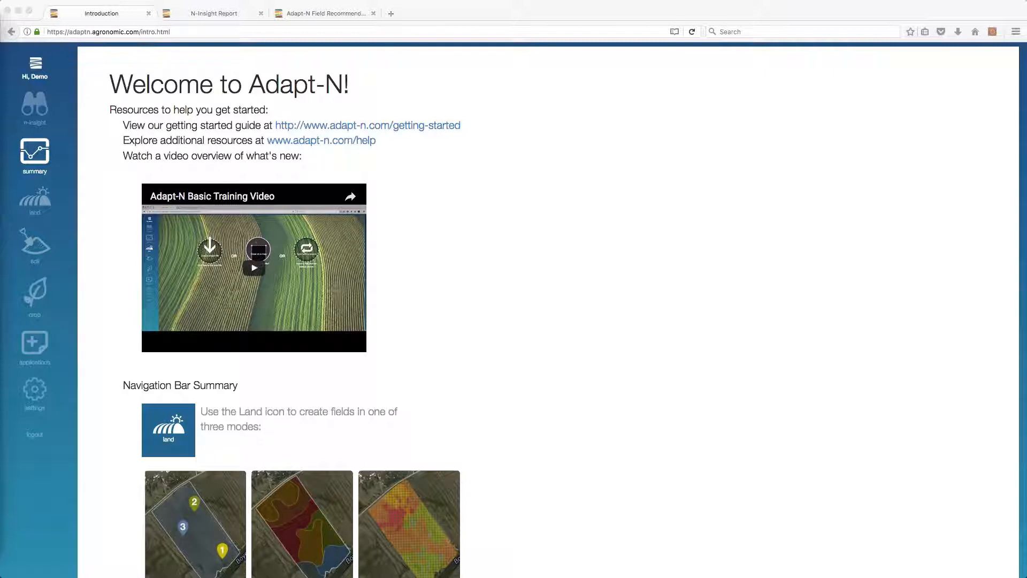
# Step: Open the land fields for the Grower 1 account and start creating a new field
pyautogui.click(93, 364)
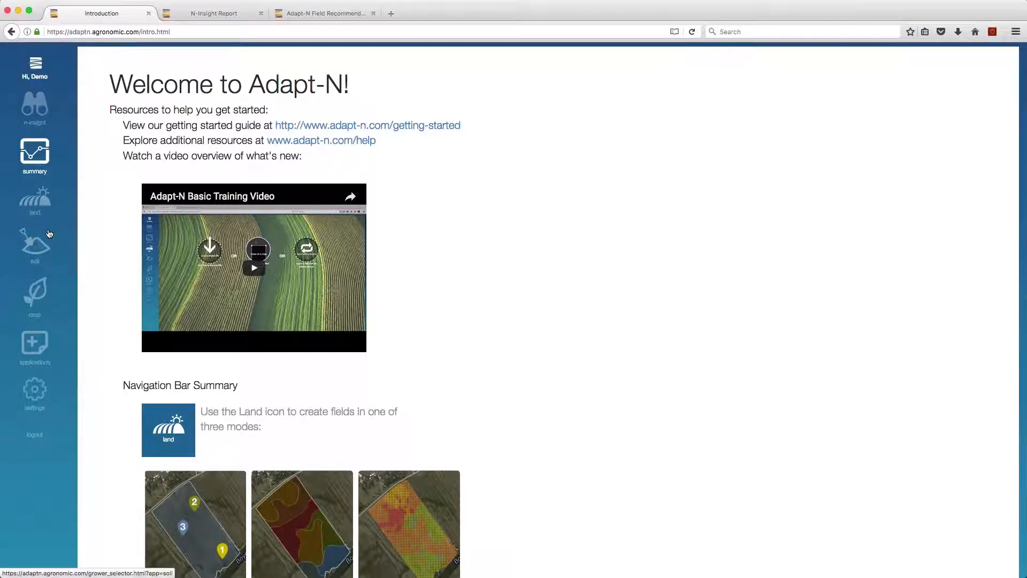
pyautogui.click(40, 201)
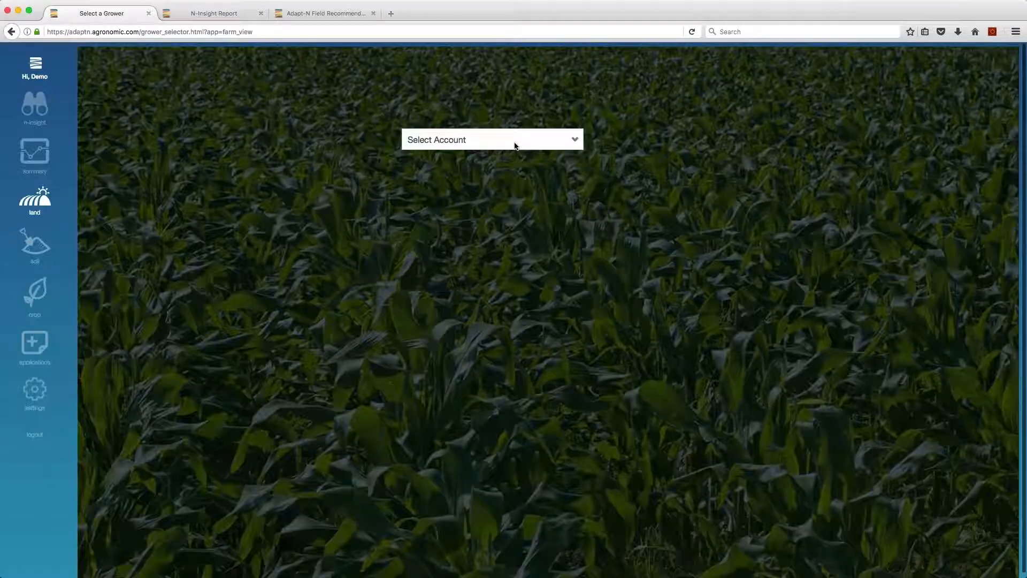
pyautogui.click(514, 142)
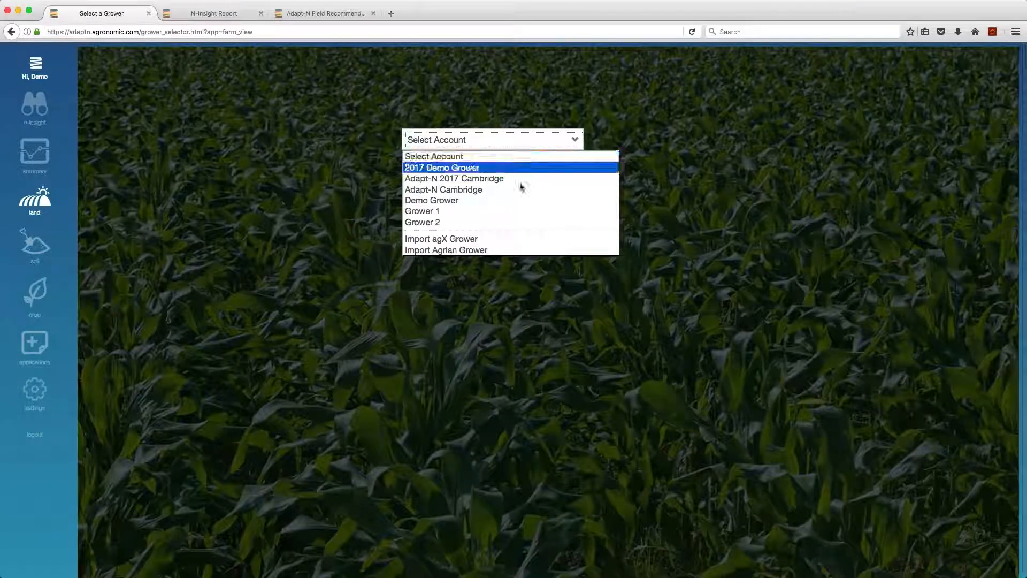
pyautogui.click(521, 212)
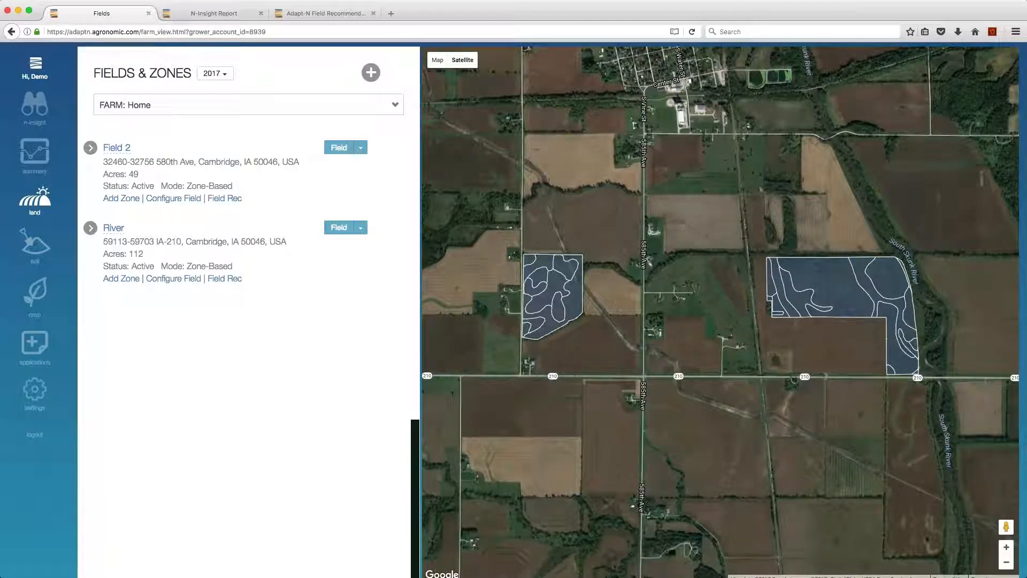
pyautogui.click(371, 73)
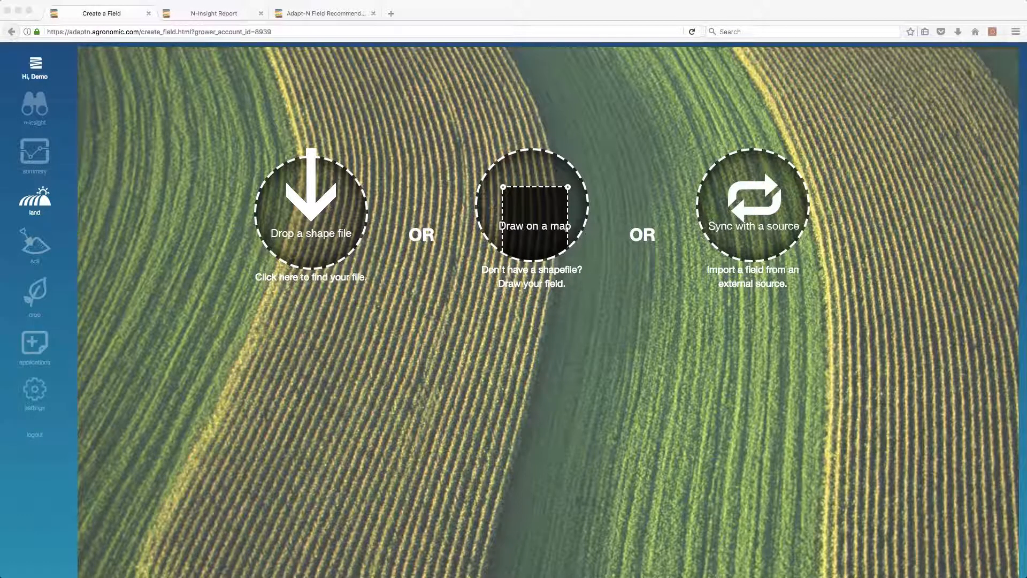
# Step: Upload Archive.zip from the Cambridge Skunk River folder as the new field's boundary shapefile
pyautogui.moveTo(1, 262); pyautogui.dragTo(310, 275)
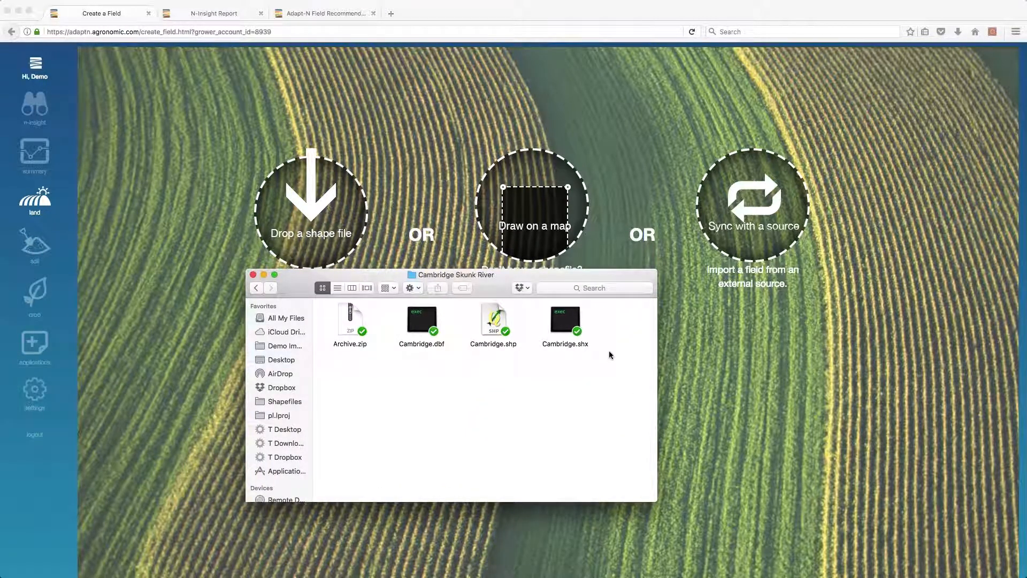
pyautogui.moveTo(609, 354); pyautogui.dragTo(402, 314)
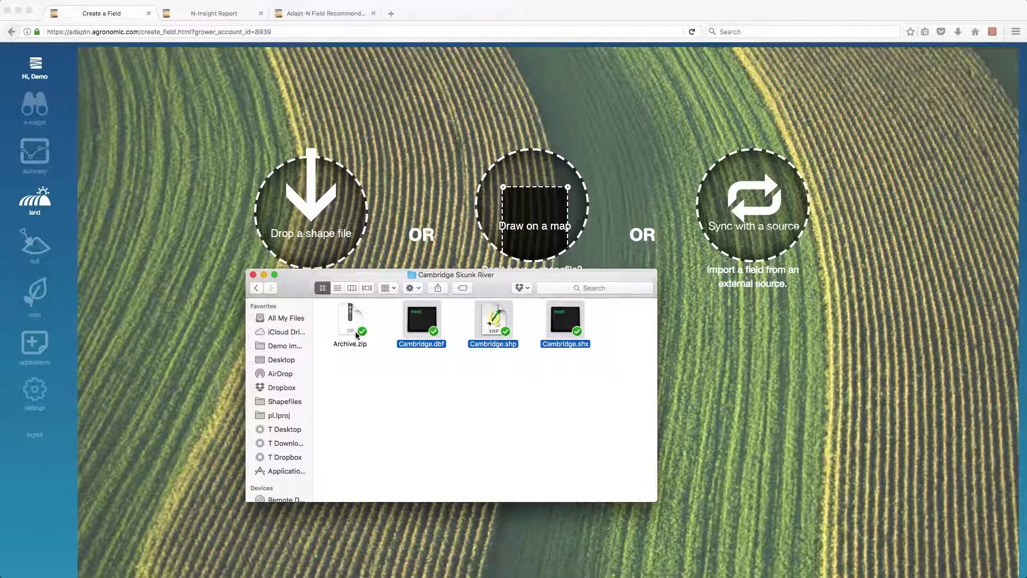
pyautogui.rightClick(417, 321)
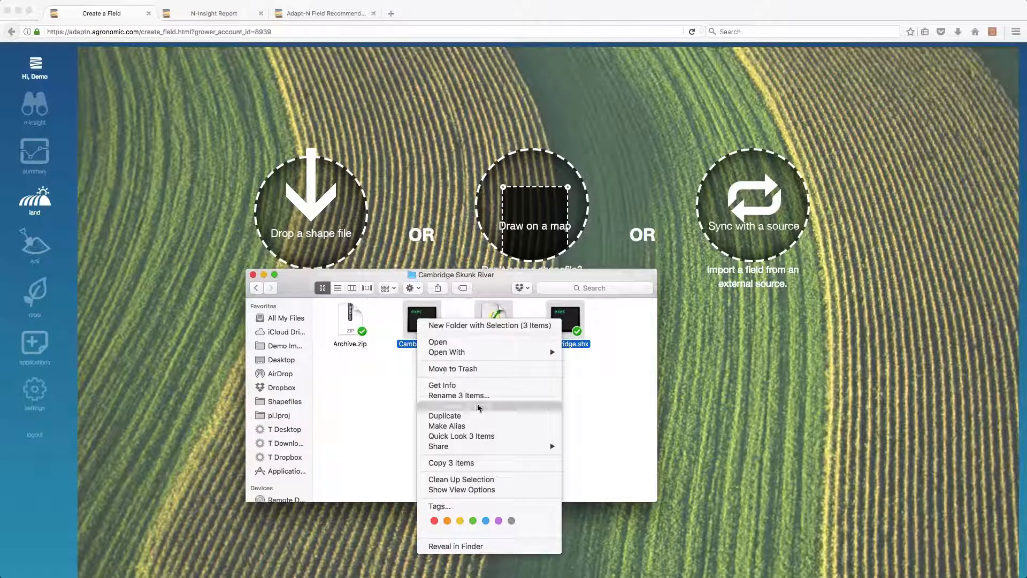
pyautogui.click(397, 382)
pyautogui.moveTo(489, 288); pyautogui.dragTo(505, 326)
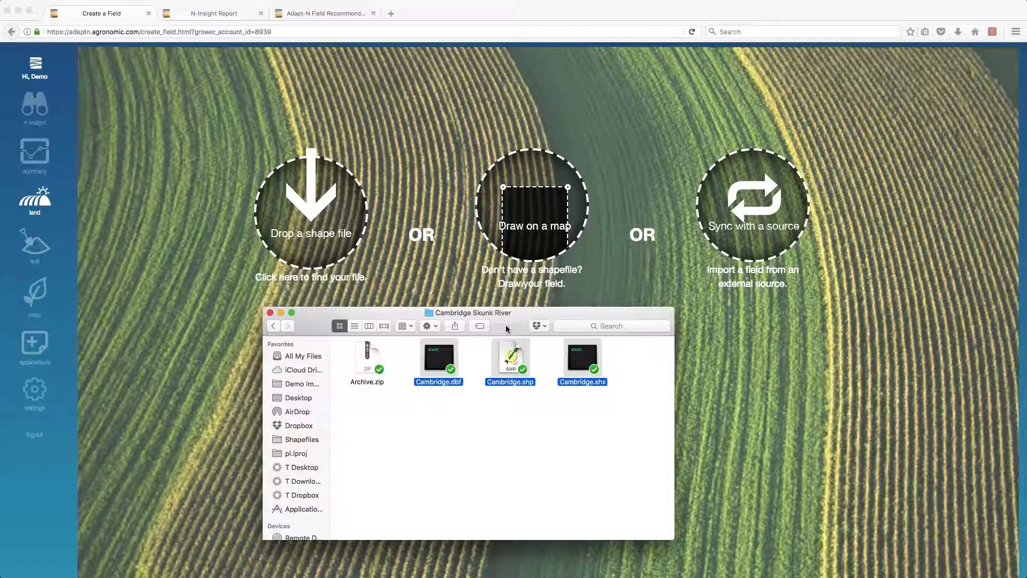
pyautogui.click(369, 356)
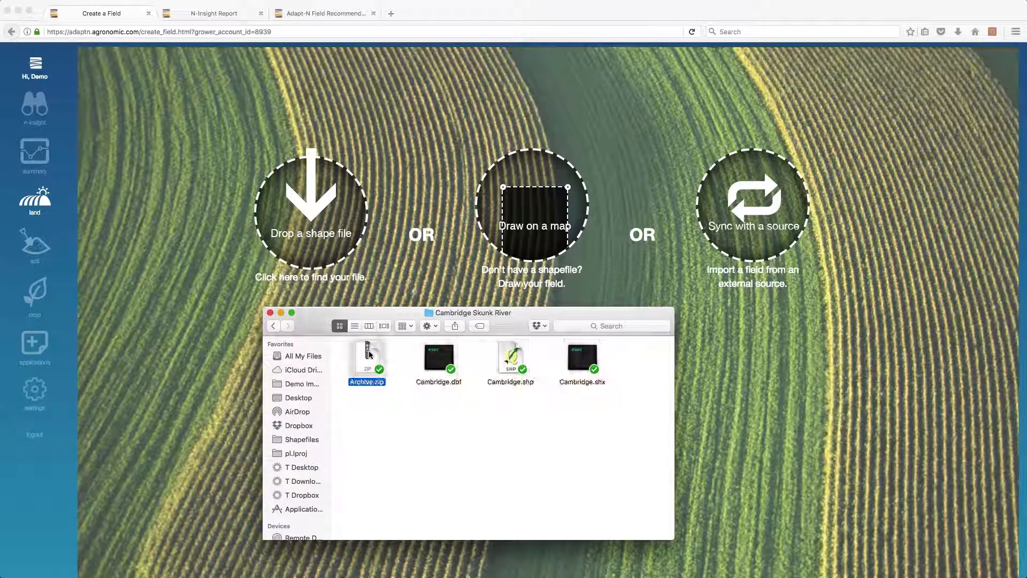
pyautogui.moveTo(369, 356); pyautogui.dragTo(321, 224)
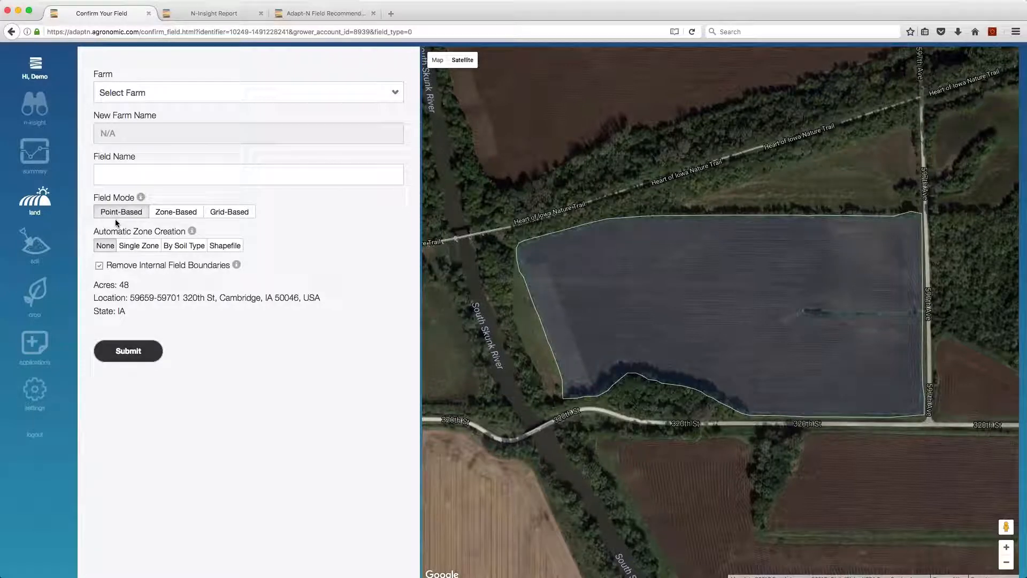
# Step: Set the field mode to Zone-Based and the automatic zone creation to Shapefile
pyautogui.click(177, 214)
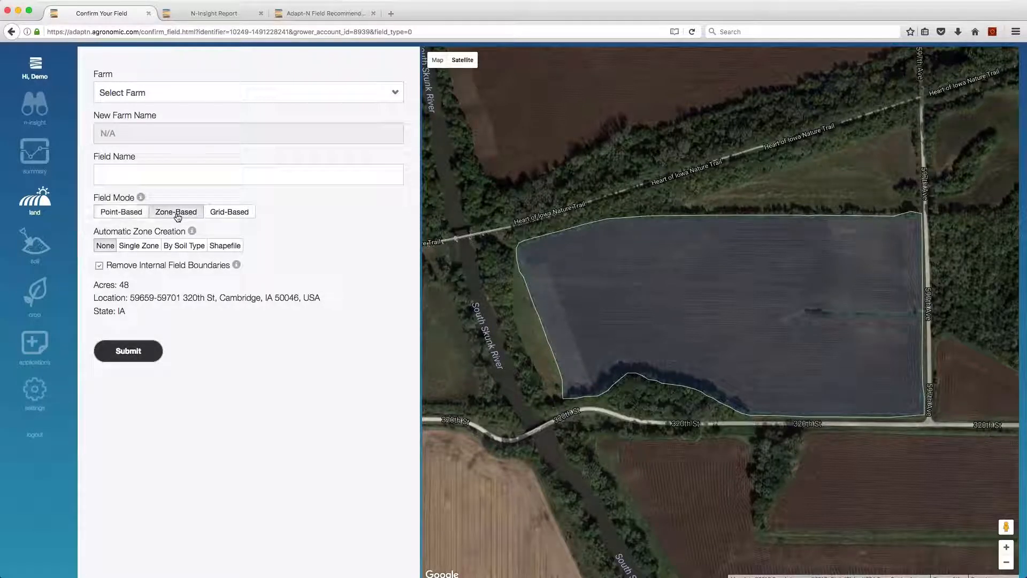
pyautogui.click(225, 215)
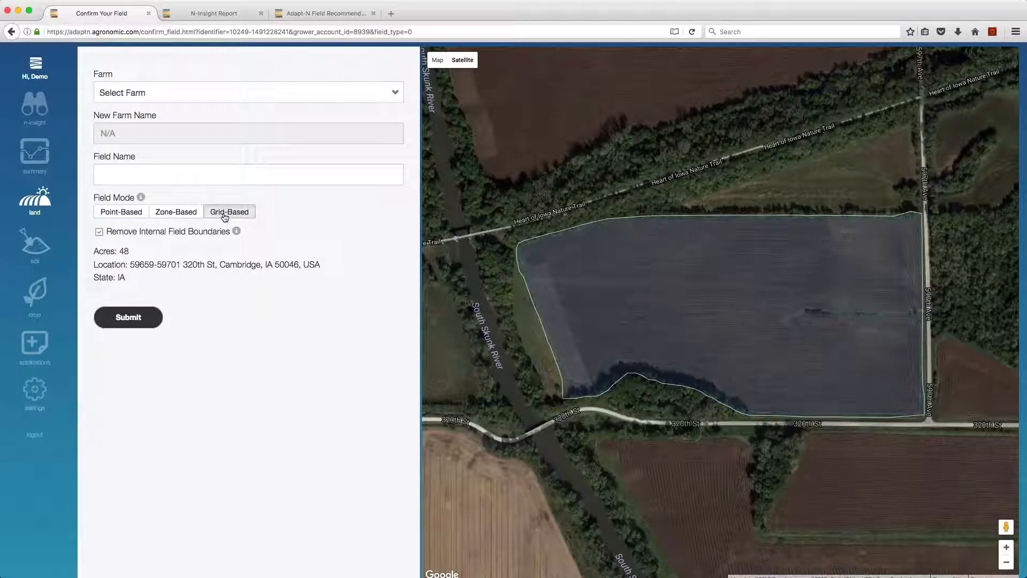
pyautogui.click(180, 214)
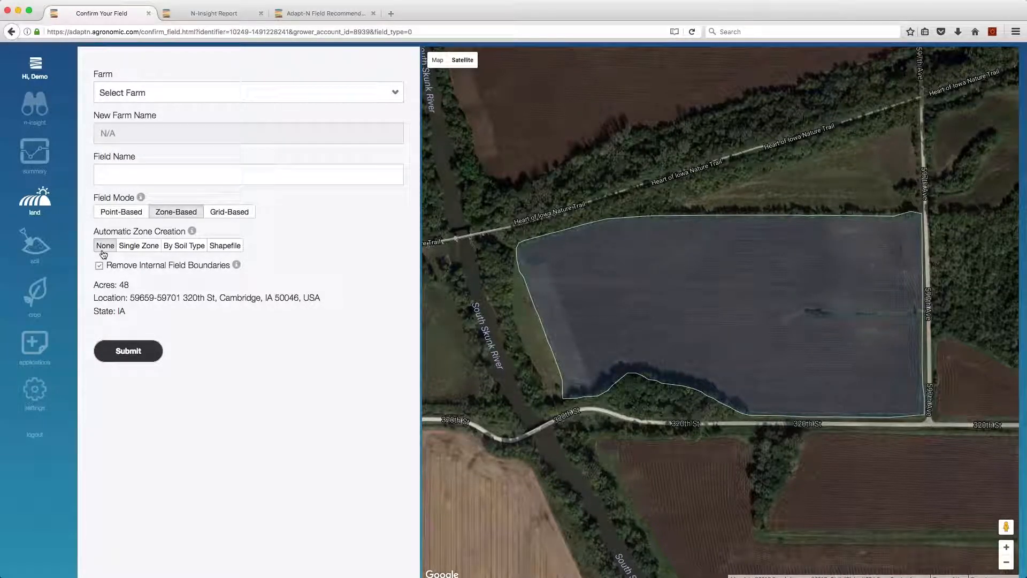
pyautogui.click(139, 248)
pyautogui.click(183, 247)
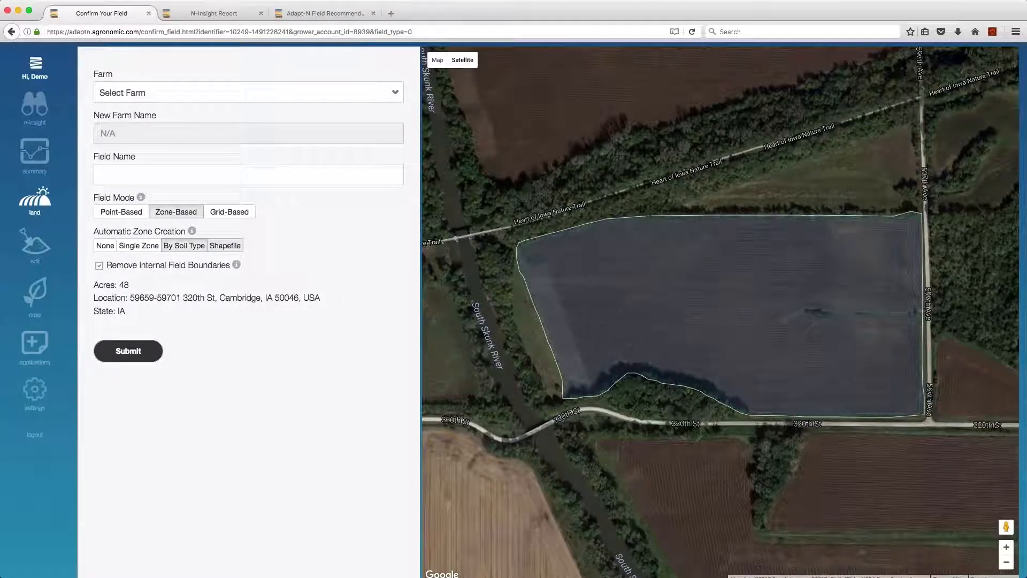
pyautogui.click(225, 245)
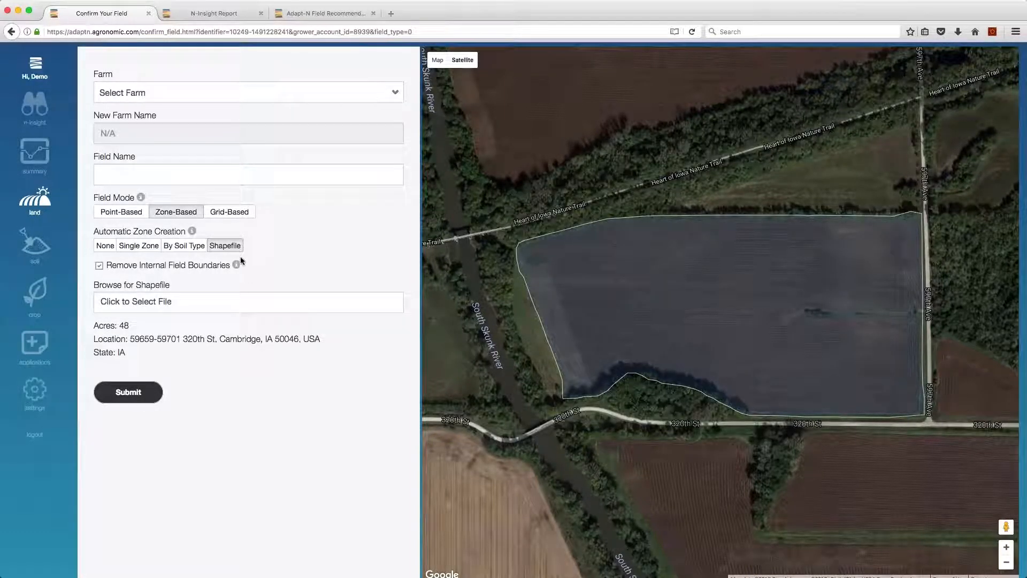
# Step: Choose SouthField.zip from the Cambridge IA (VRT) folder in Shapefiles as the zone shapefile
pyautogui.click(135, 301)
pyautogui.click(206, 179)
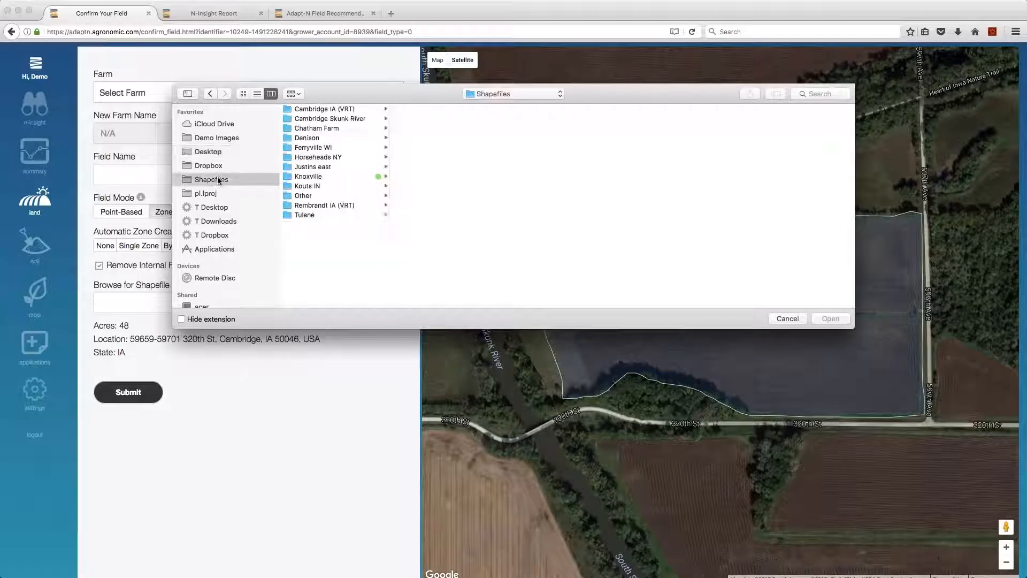
pyautogui.click(329, 118)
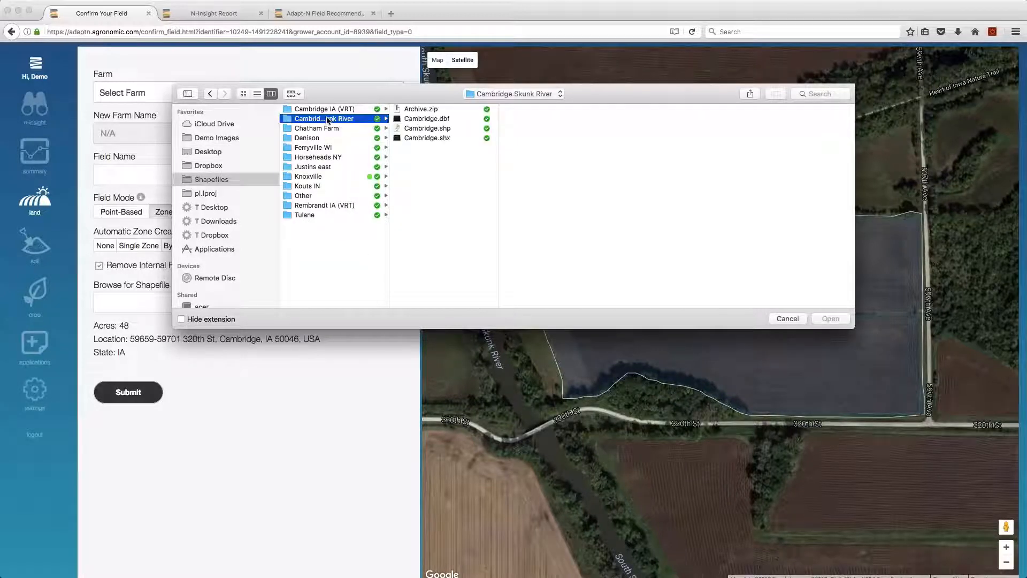
pyautogui.click(337, 110)
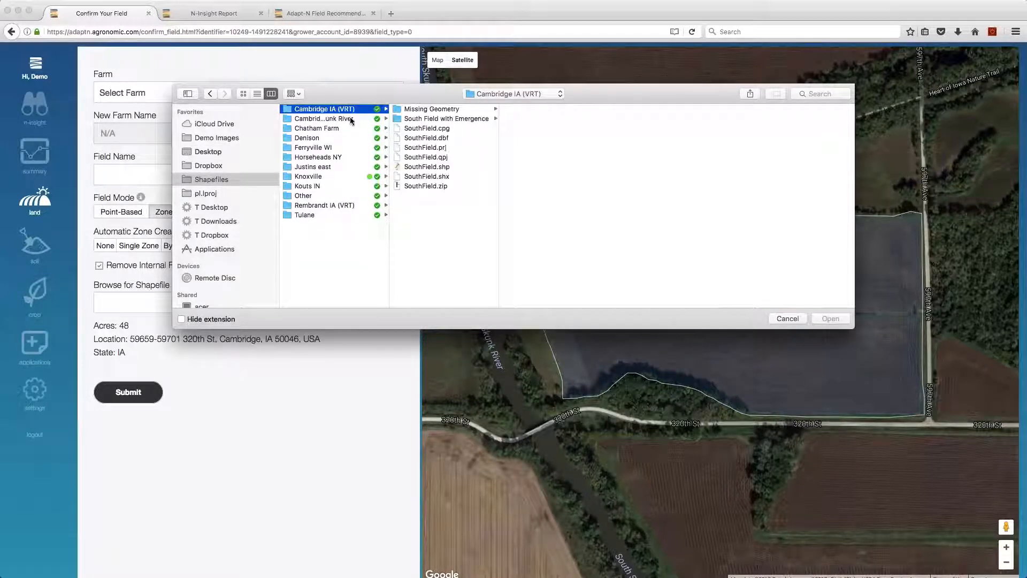
pyautogui.click(418, 186)
pyautogui.doubleClick(419, 186)
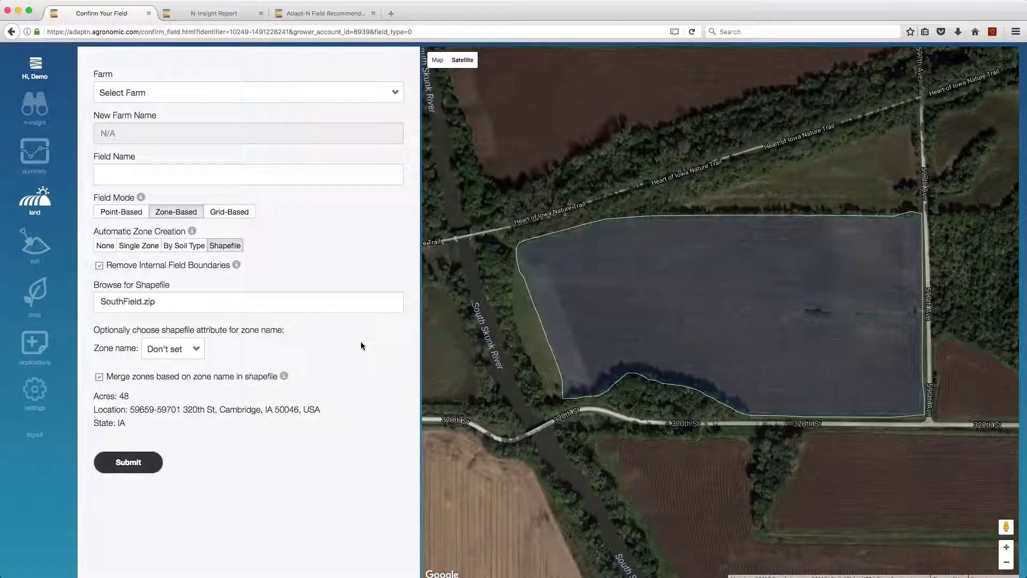
# Step: Use the shapefile's Yield attribute for the zone names and point out the option for merging zones by name
pyautogui.click(181, 349)
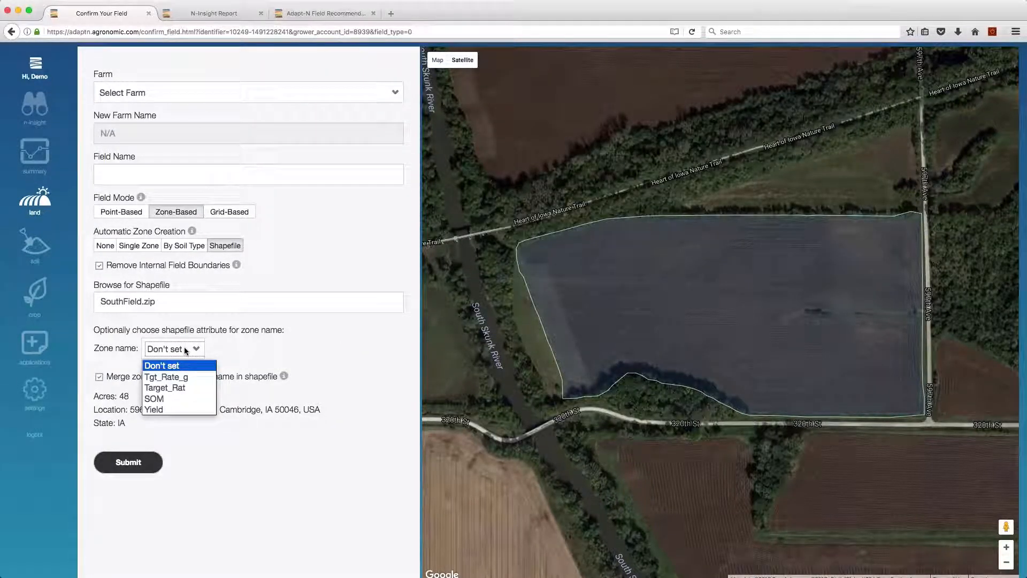
pyautogui.click(177, 409)
pyautogui.moveTo(106, 376); pyautogui.dragTo(284, 379)
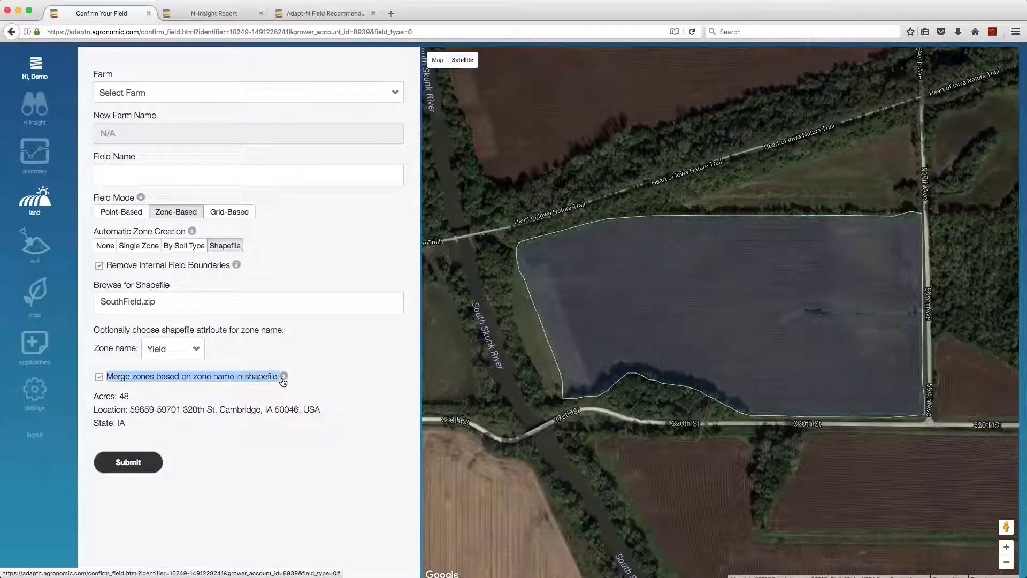
# Step: Assign the field to the Home farm, name it Field 3 and submit it
pyautogui.click(118, 94)
pyautogui.click(108, 131)
pyautogui.click(161, 174)
pyautogui.write('Field ')
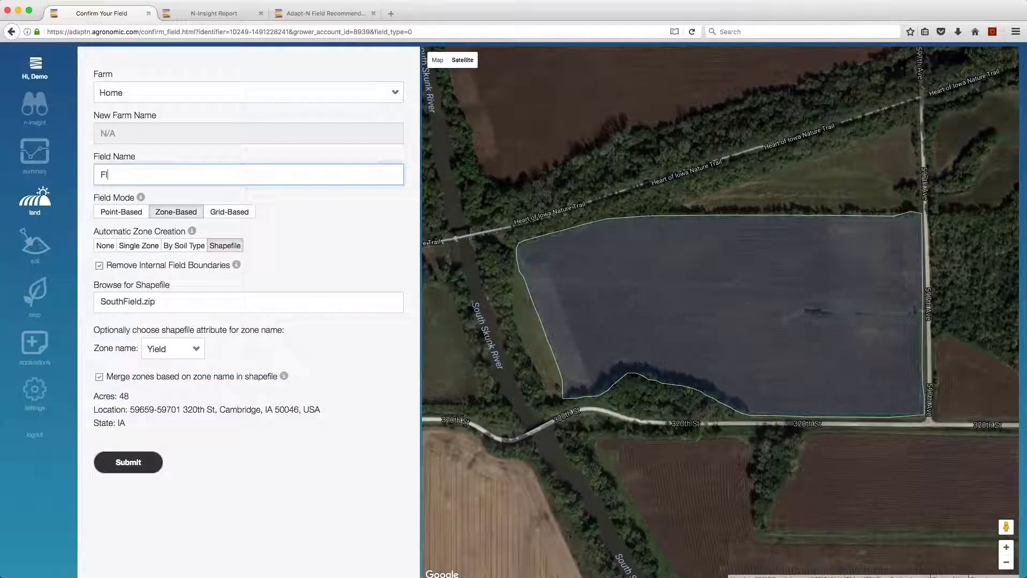
pyautogui.write('3')
pyautogui.click(142, 463)
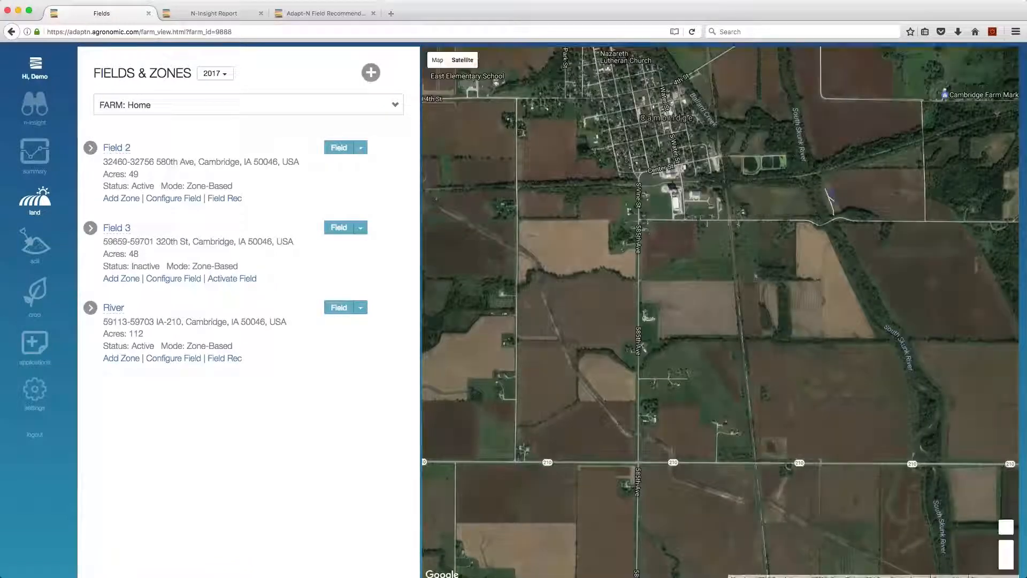
# Step: Expand Field 3 and review the zones created from the shapefile
pyautogui.click(90, 227)
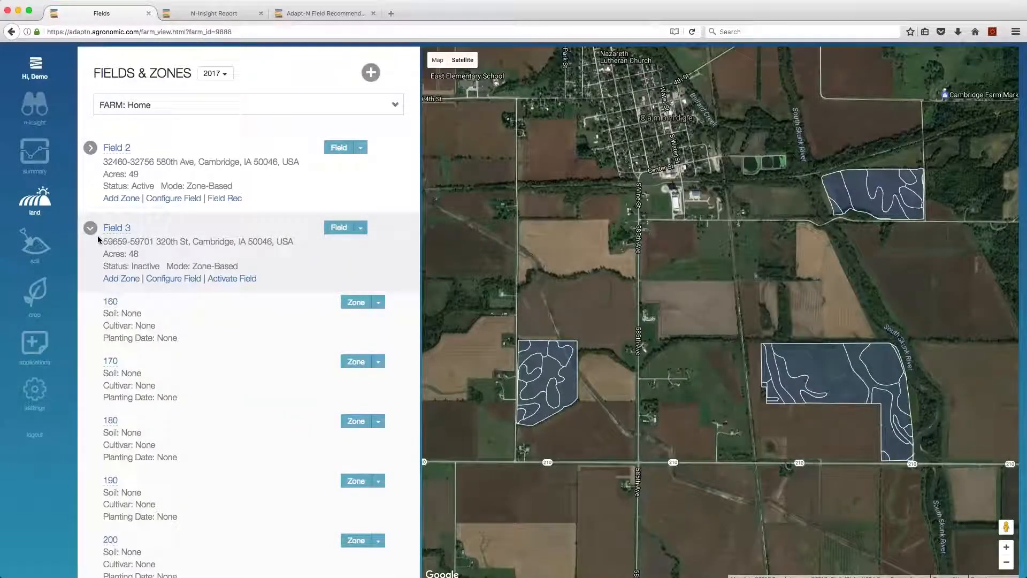
pyautogui.scroll(-1, 99, 240)
pyautogui.scroll(-3, 248, 310)
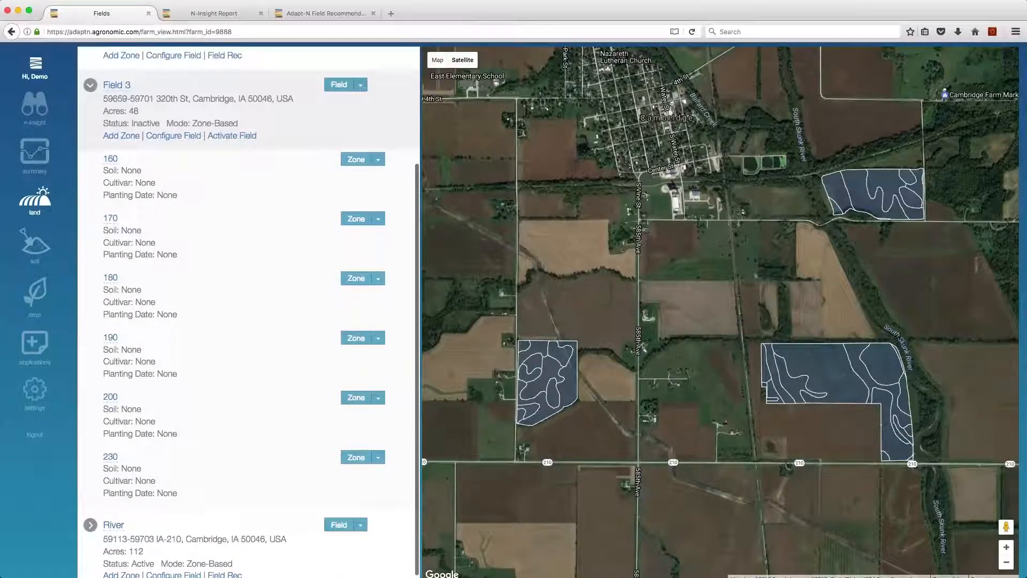
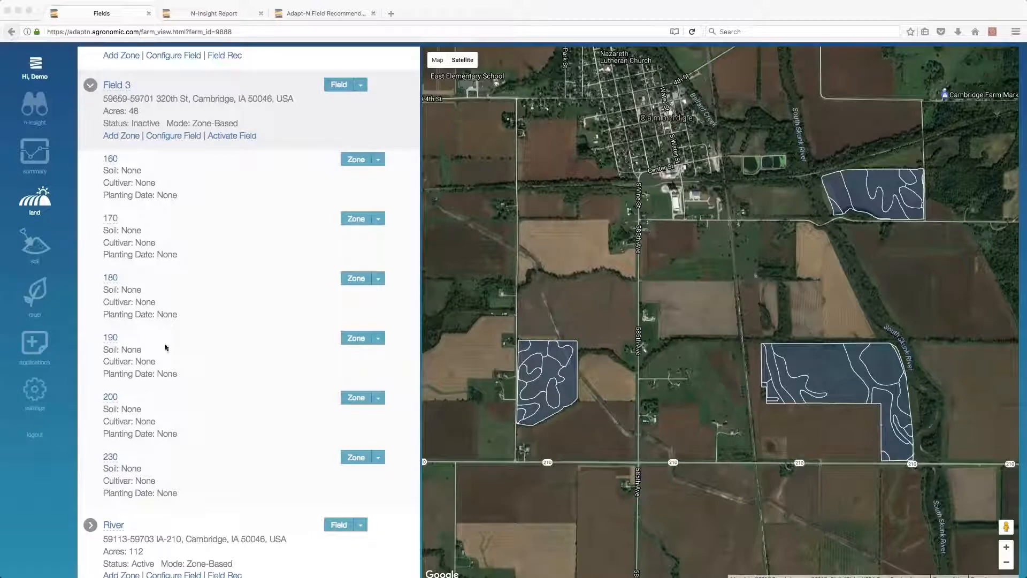
# Step: Open the agX settings, view the sign-in page for re-authenticating with agX and return to the account settings
pyautogui.click(40, 399)
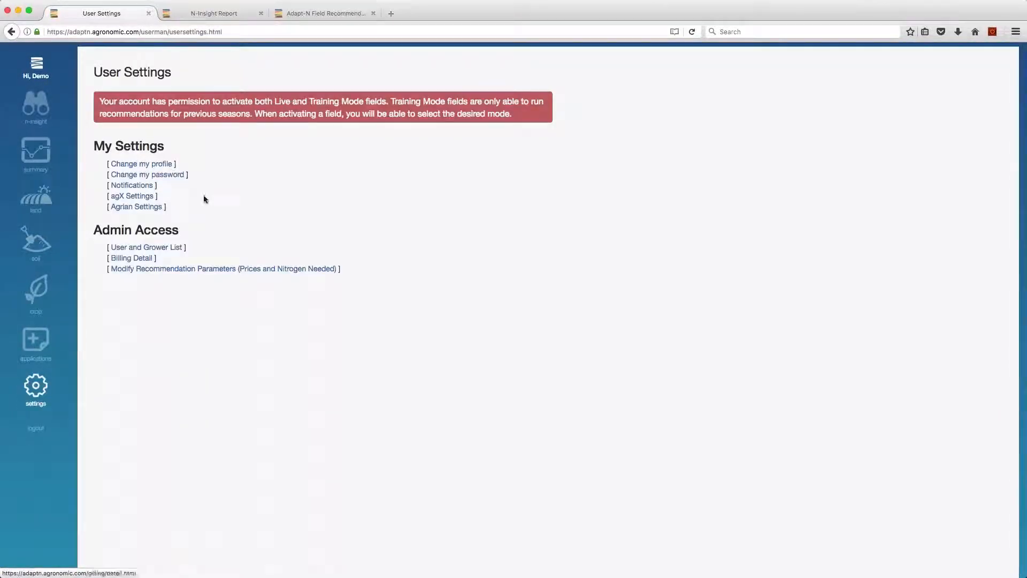
pyautogui.click(129, 198)
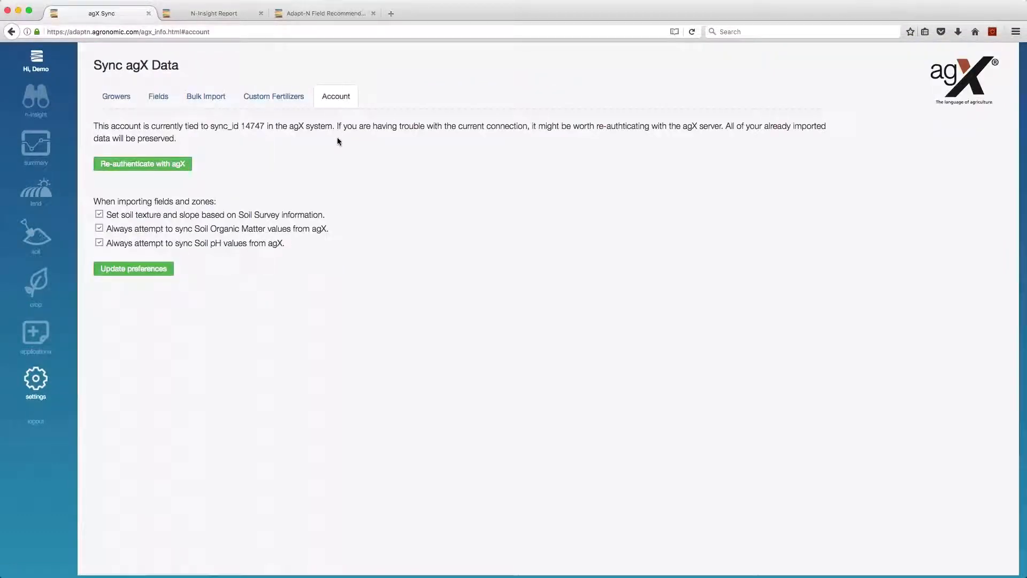
pyautogui.click(126, 167)
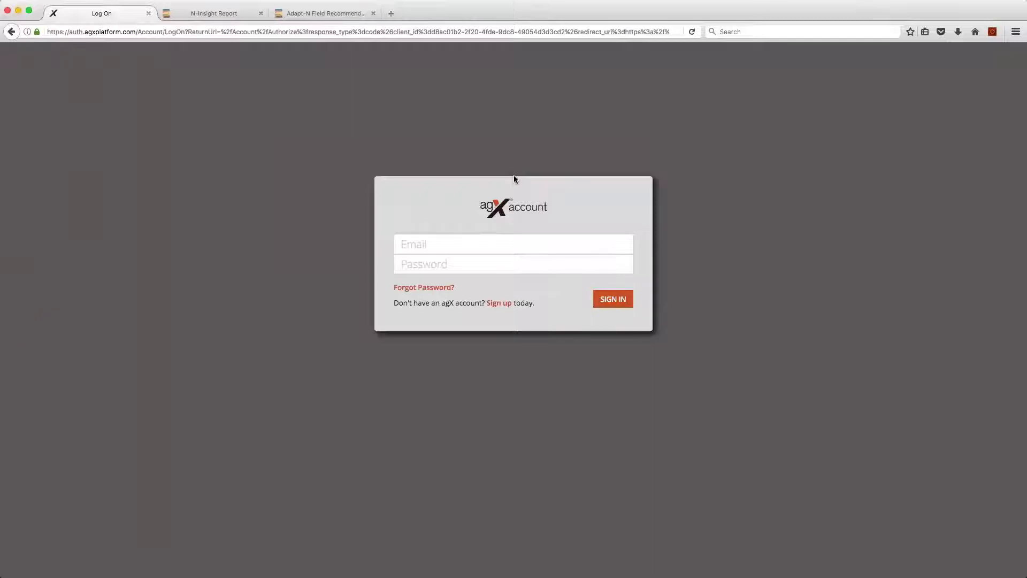
pyautogui.click(11, 33)
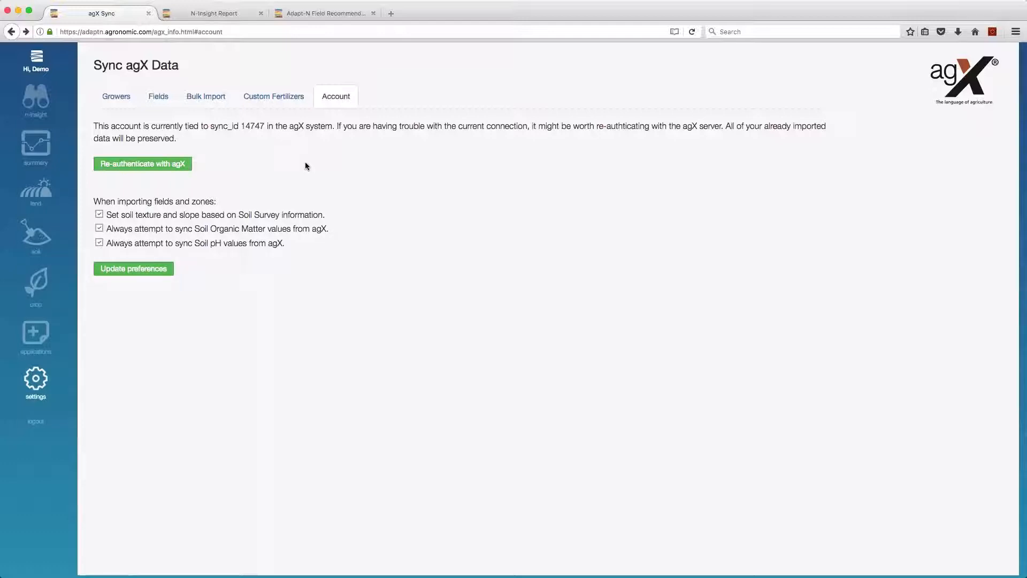
# Step: Examine the agX growers list, checking the Adapt-N 2017 Cambridge pairing and the growers available for import
pyautogui.click(121, 102)
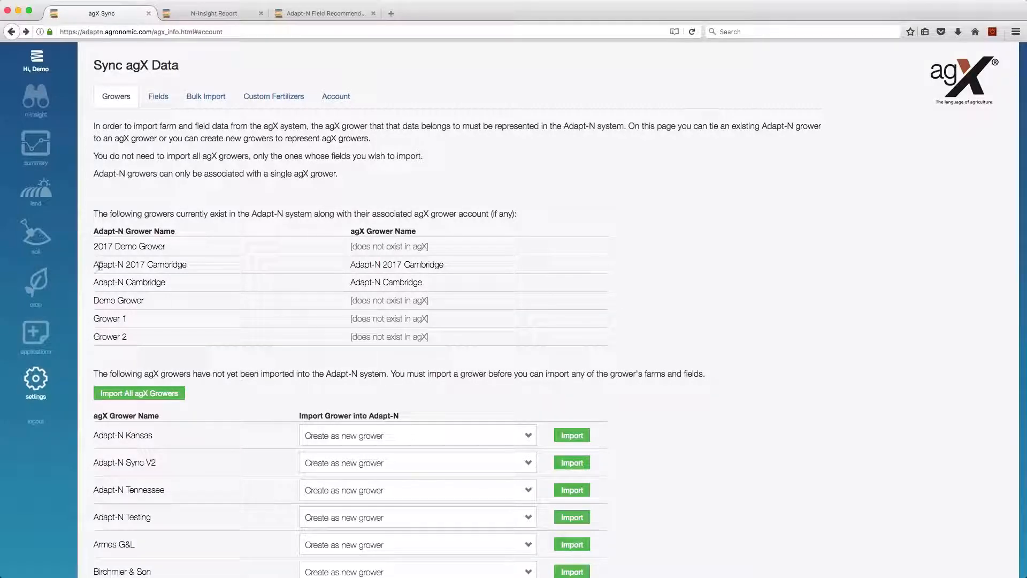
pyautogui.moveTo(99, 265); pyautogui.dragTo(464, 261)
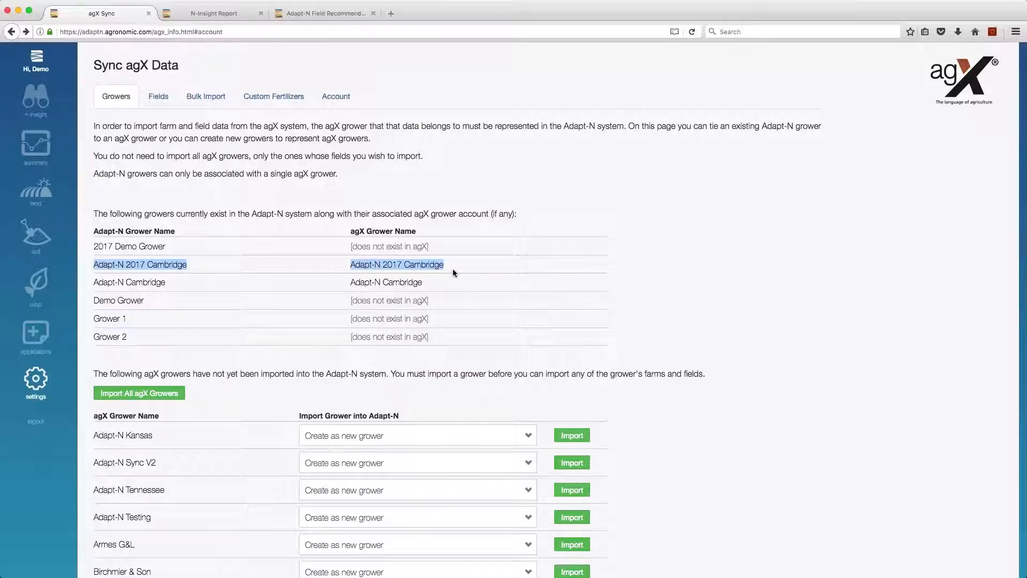
pyautogui.scroll(-5, 453, 269)
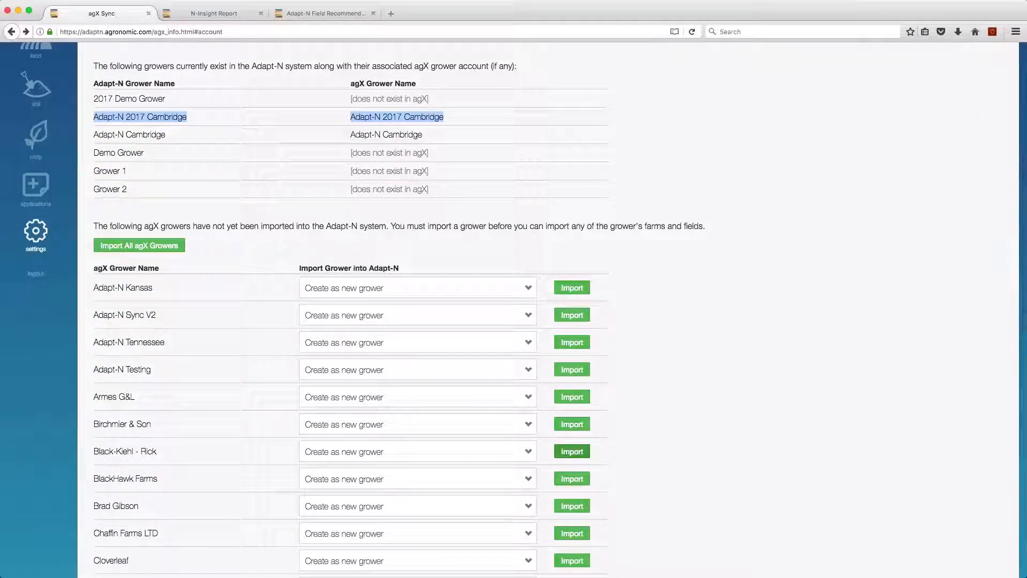
pyautogui.scroll(6, 453, 268)
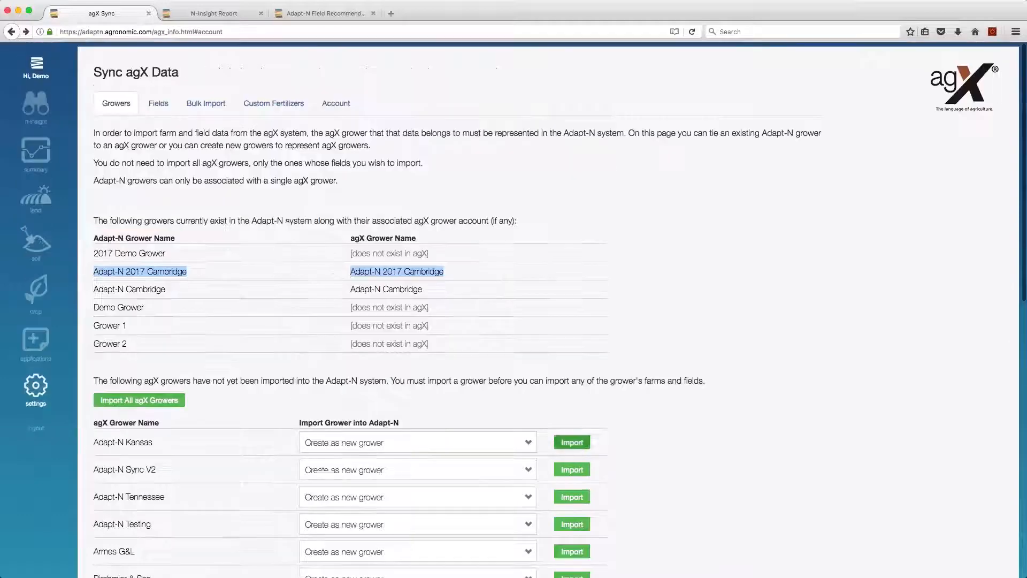
# Step: Start a single-field import of SW 71 from the Home farm of the Adapt-N 2017 Cambridge agX grower
pyautogui.click(159, 104)
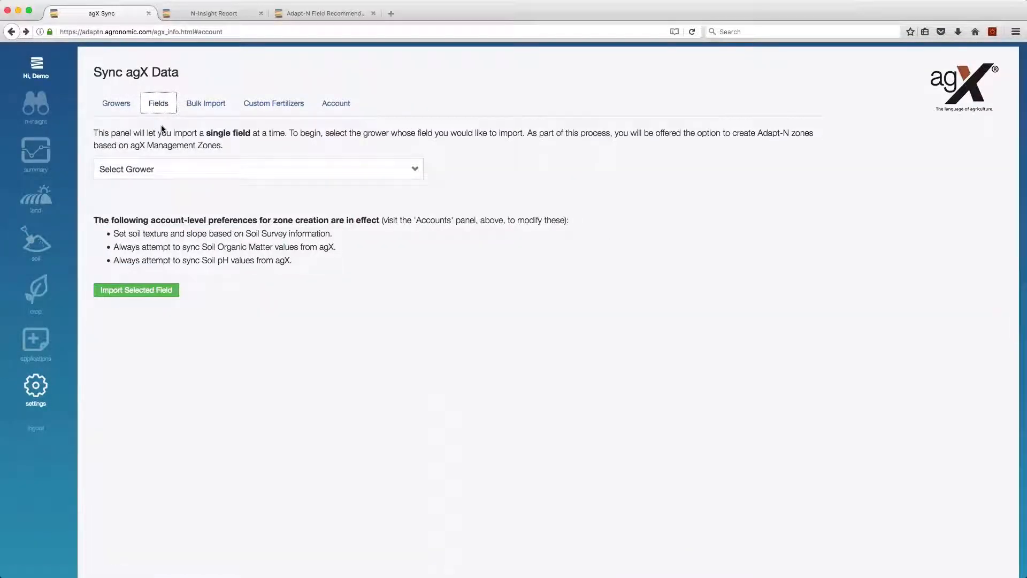
pyautogui.click(225, 169)
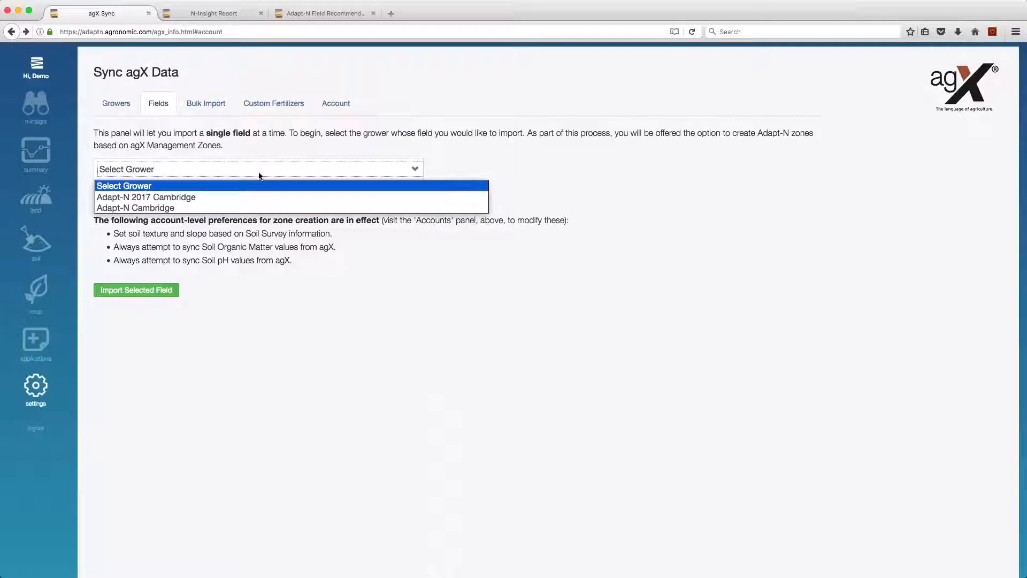
pyautogui.click(269, 196)
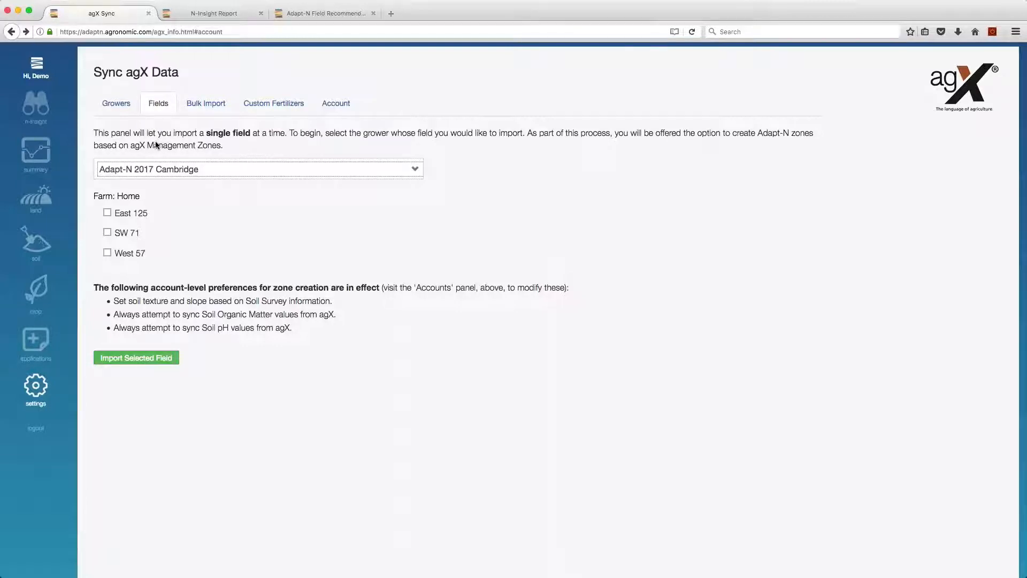
pyautogui.click(107, 232)
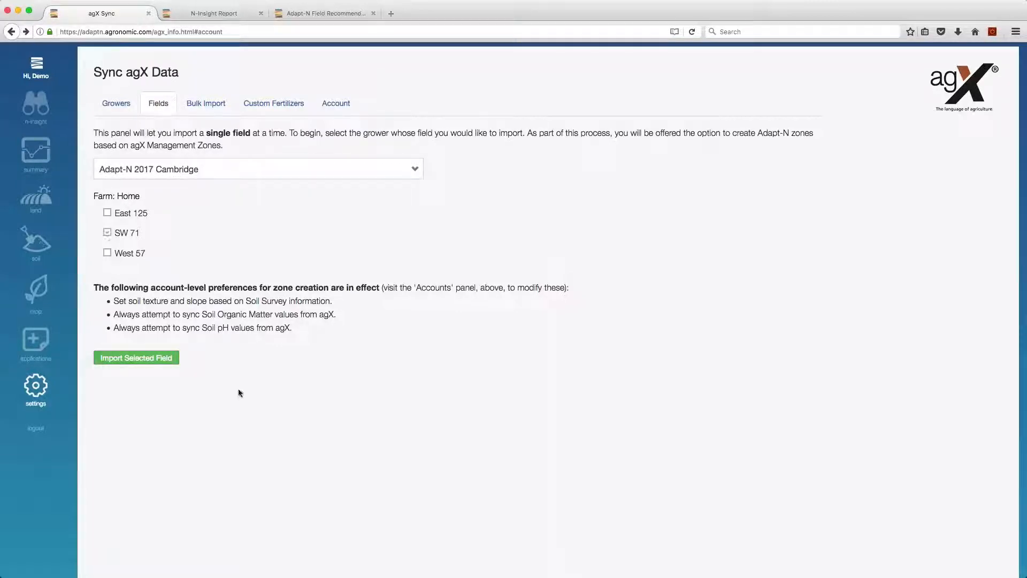
pyautogui.click(151, 362)
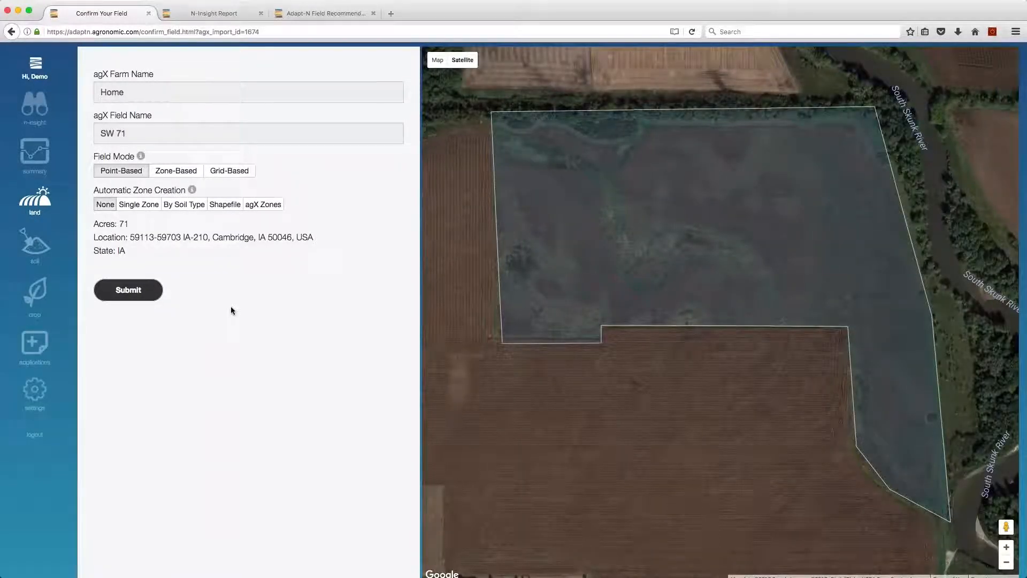
# Step: Create SW 71's zones from the agX 2017 Yield Zones, set the field mode to Zone-Based and submit the field
pyautogui.click(267, 207)
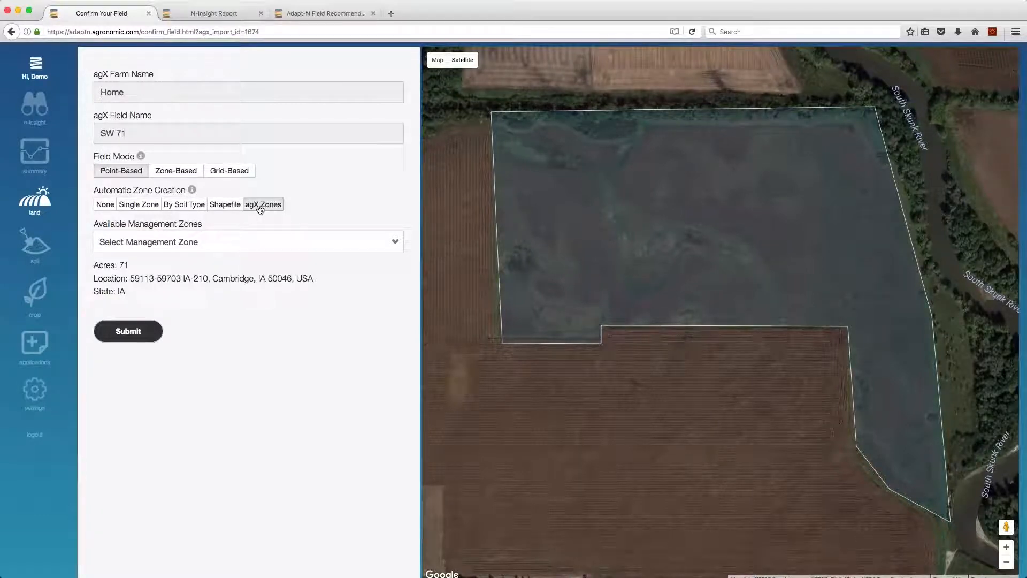
pyautogui.click(288, 239)
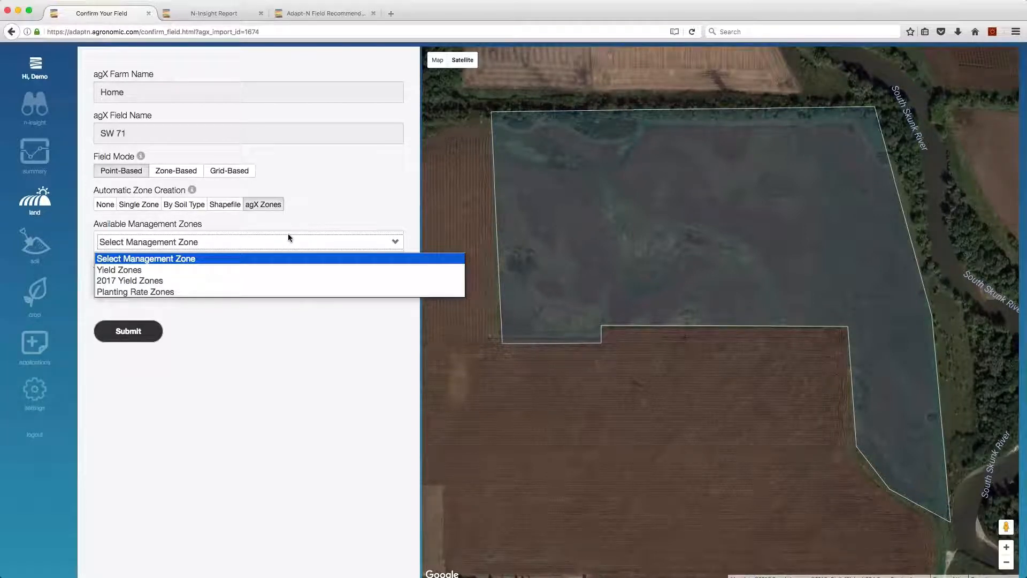
pyautogui.click(268, 280)
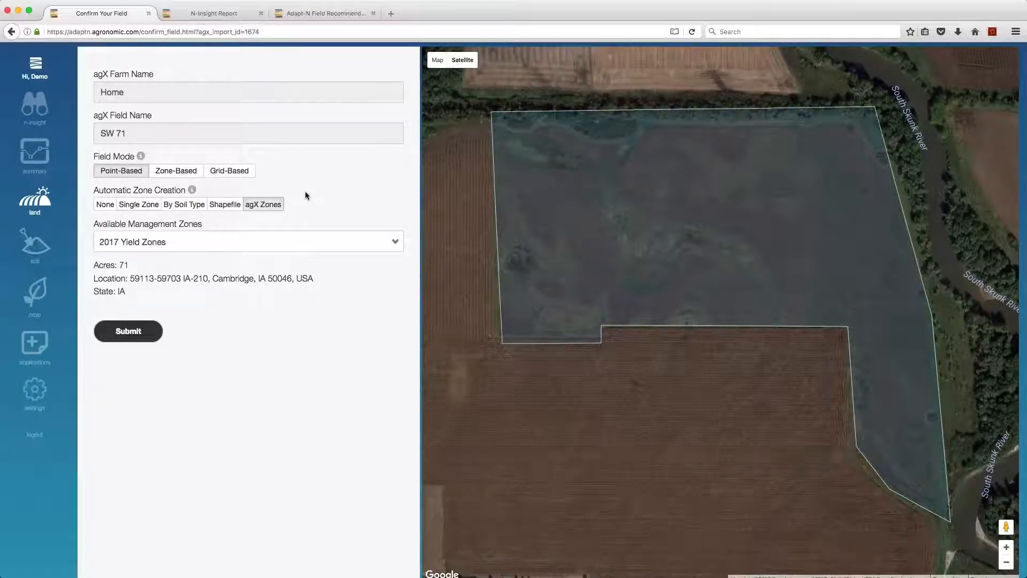
pyautogui.click(177, 170)
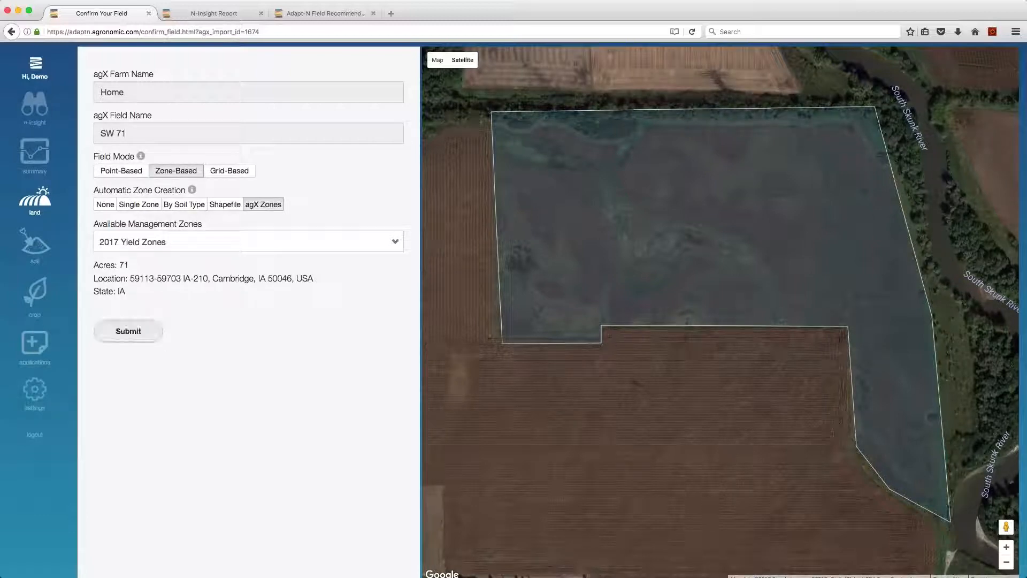
pyautogui.click(131, 332)
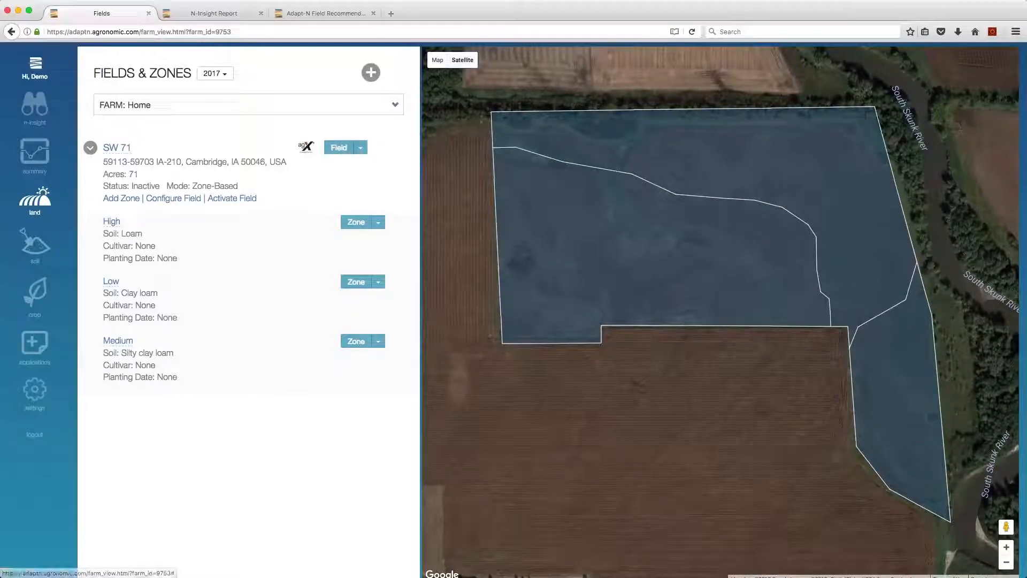
# Step: Delete the imported field SW 71 from the Home farm
pyautogui.click(363, 149)
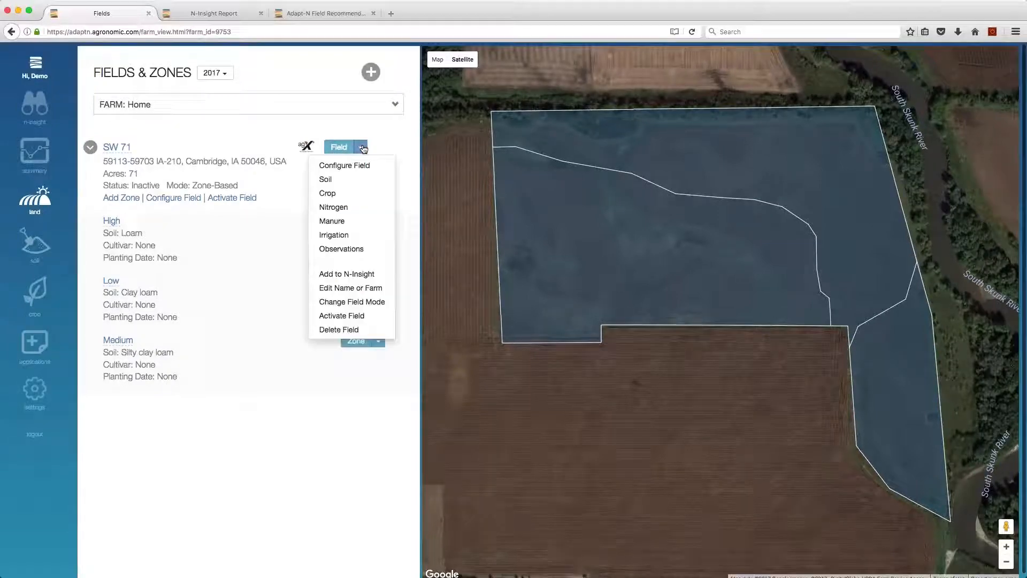
pyautogui.click(346, 333)
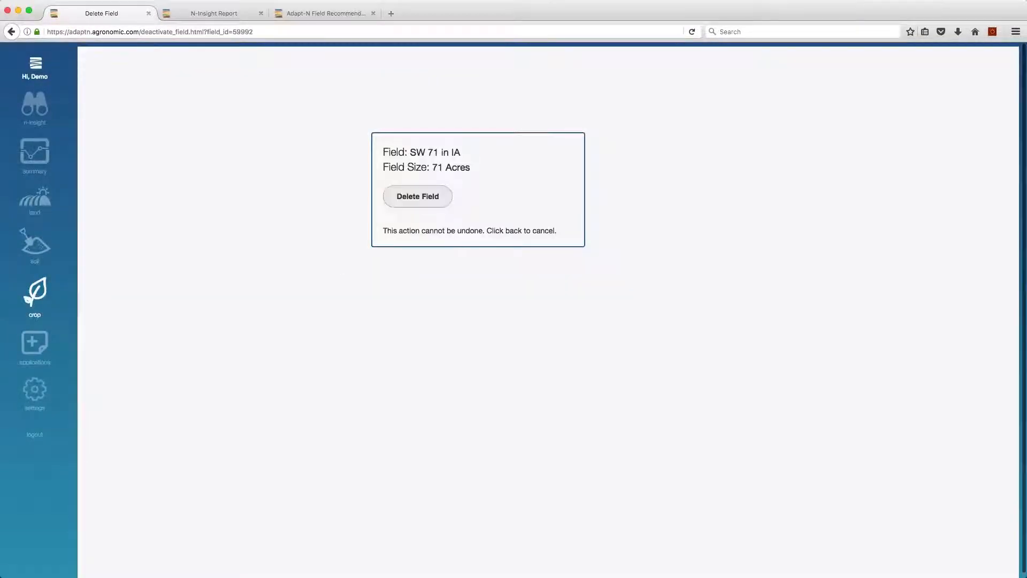
pyautogui.click(412, 206)
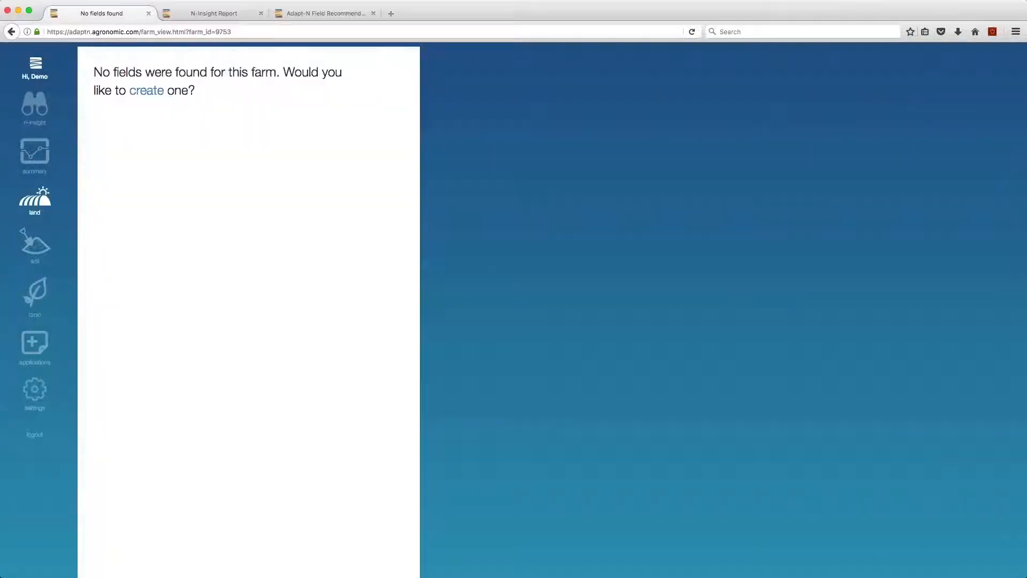
# Step: Start creating a field by syncing with agX, and try selecting both East 125 and West 57 for single-field import
pyautogui.click(146, 90)
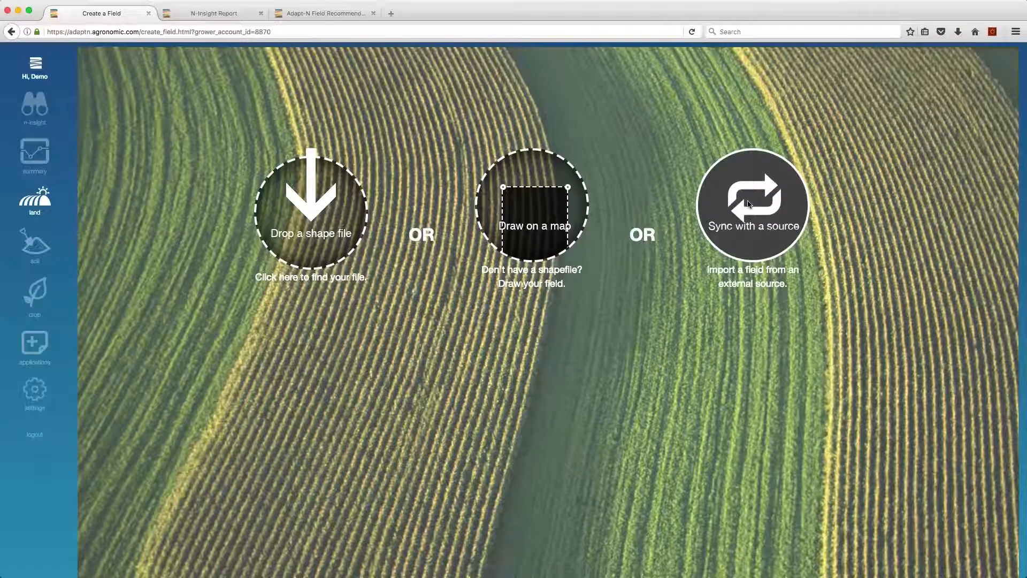
pyautogui.click(781, 207)
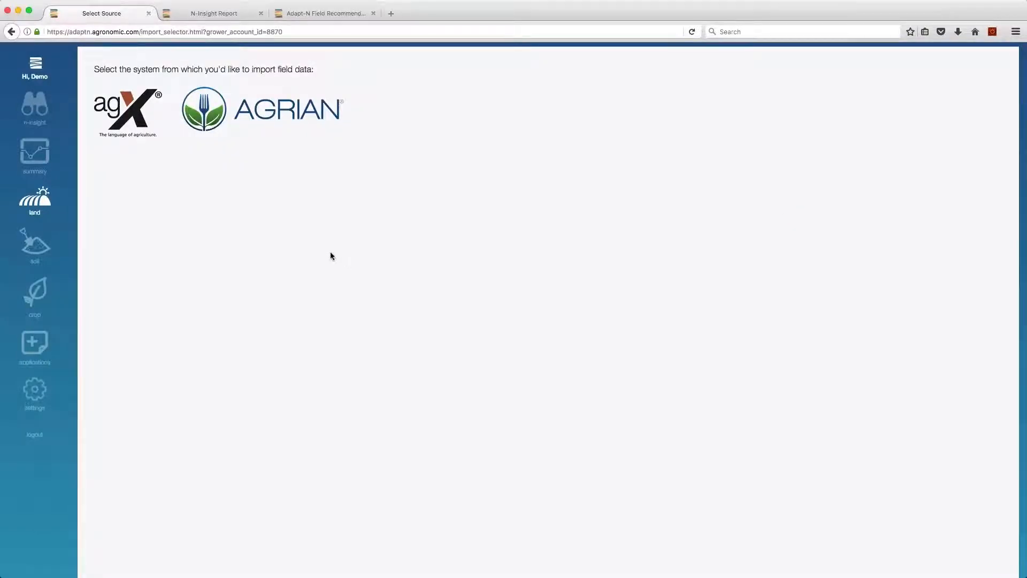
pyautogui.click(135, 119)
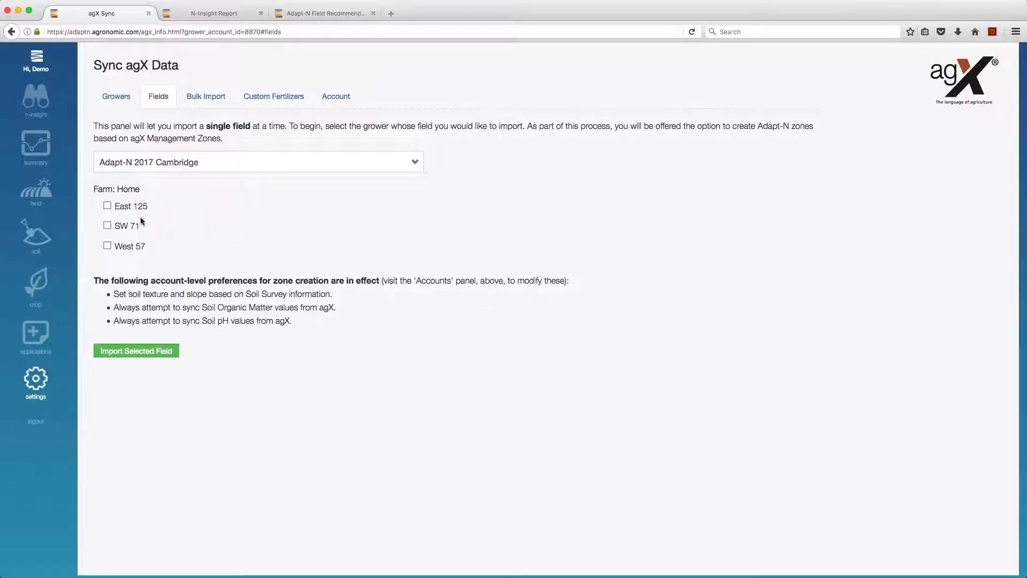
pyautogui.click(107, 206)
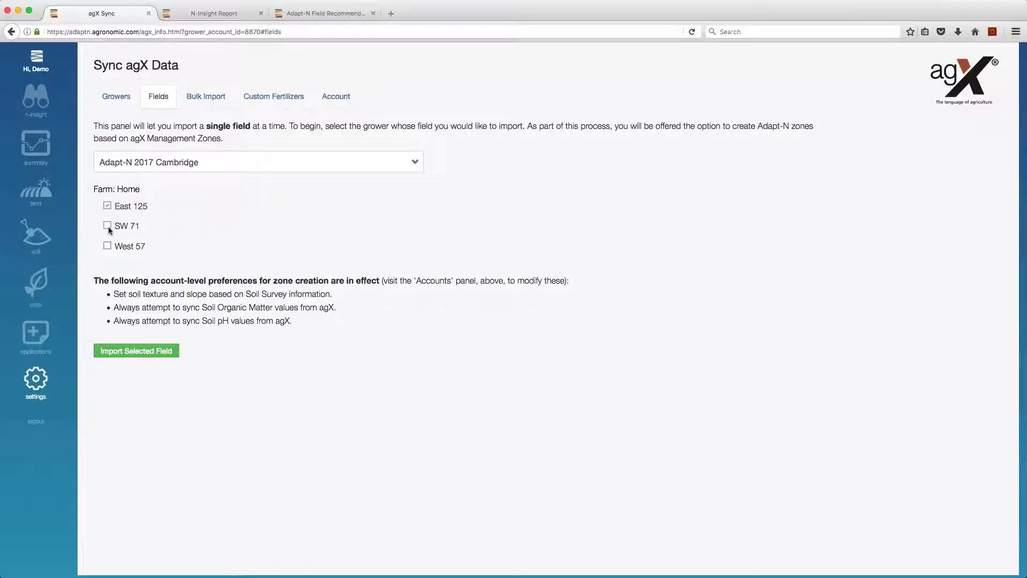
pyautogui.click(107, 246)
# Step: Set up a bulk import for the Adapt-N 2017 Cambridge grower with all fields of the Home farm selected
pyautogui.click(203, 102)
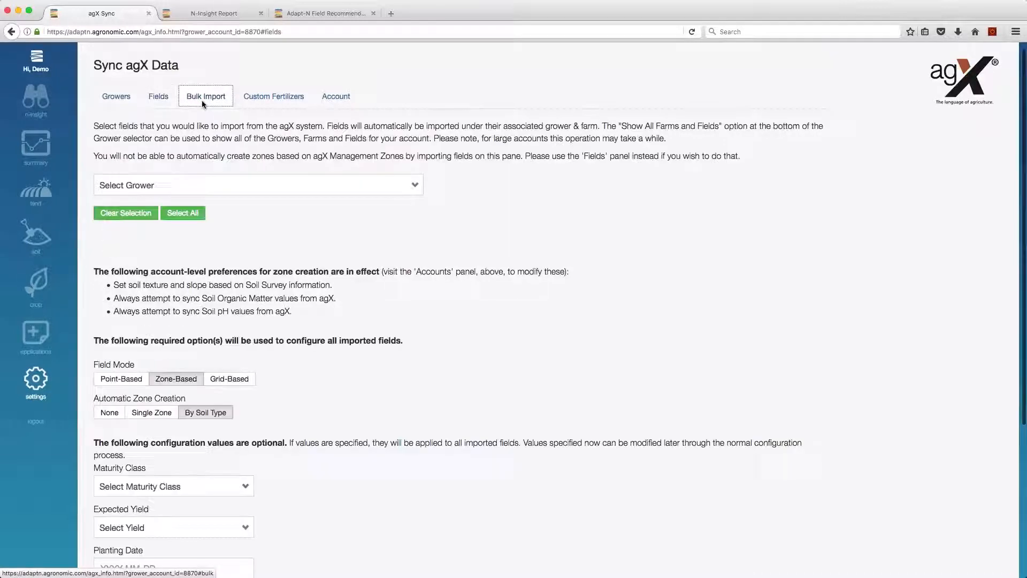
pyautogui.click(398, 186)
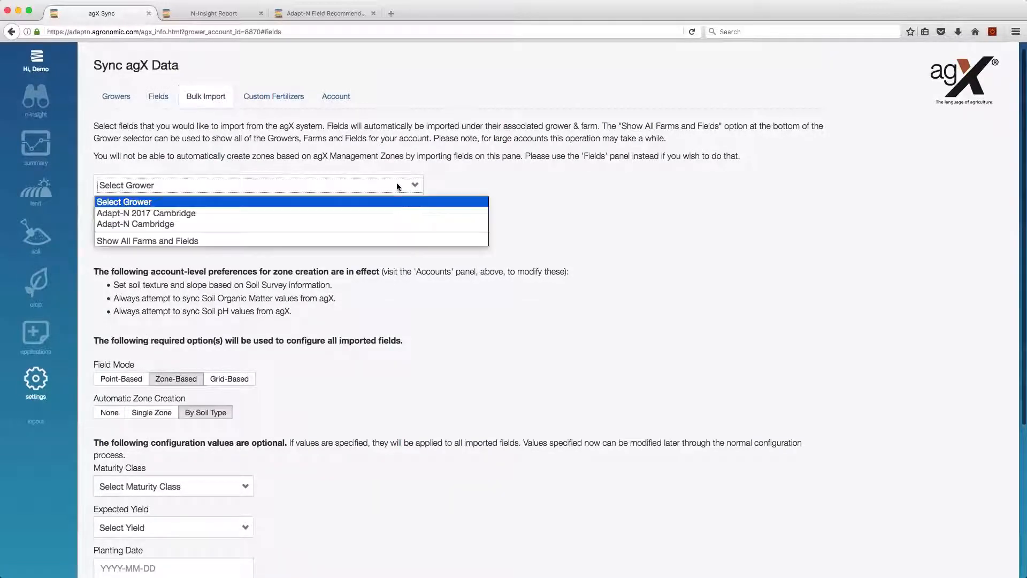
pyautogui.click(399, 216)
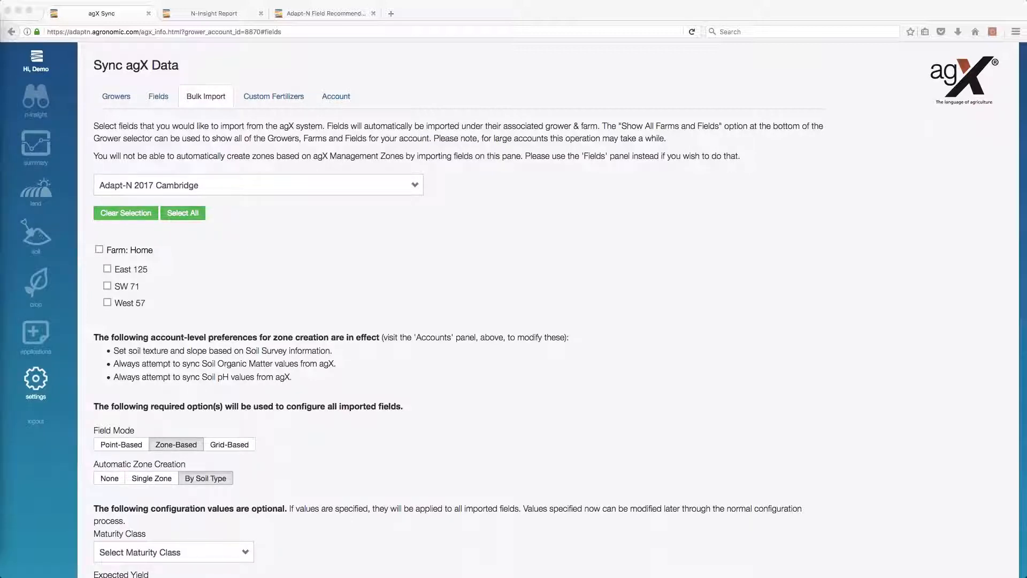
pyautogui.click(101, 249)
pyautogui.click(99, 250)
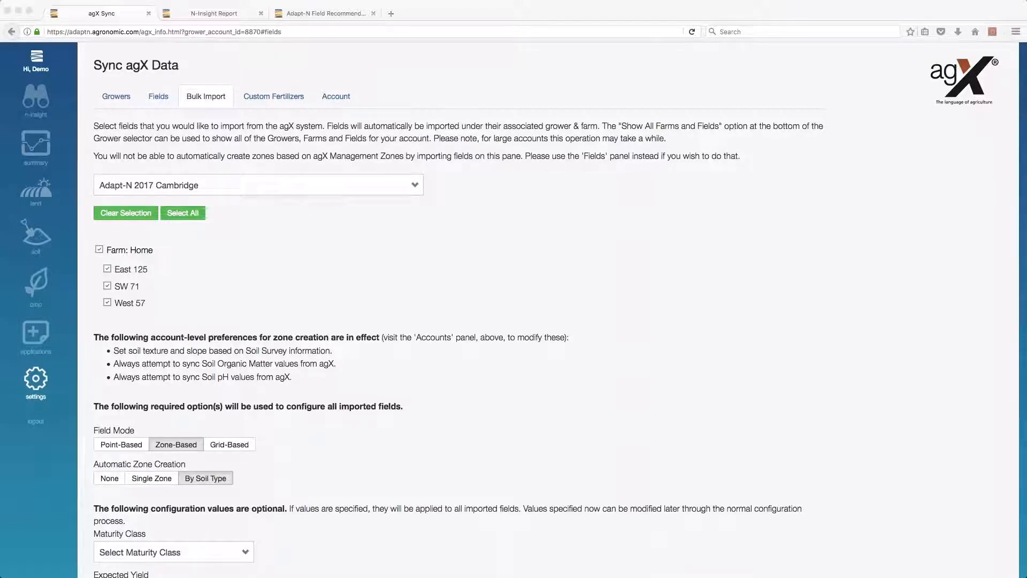
# Step: Set the bulk import's maturity class to Grains: 108 day corn and its expected yield to 170 bushels/acre
pyautogui.scroll(-5, 188, 303)
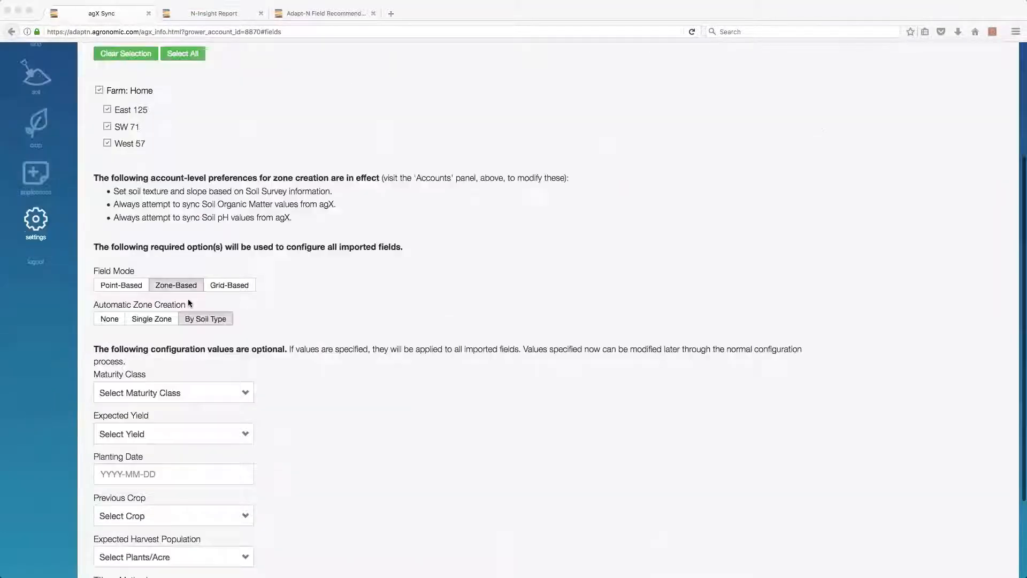
pyautogui.scroll(-1, 188, 302)
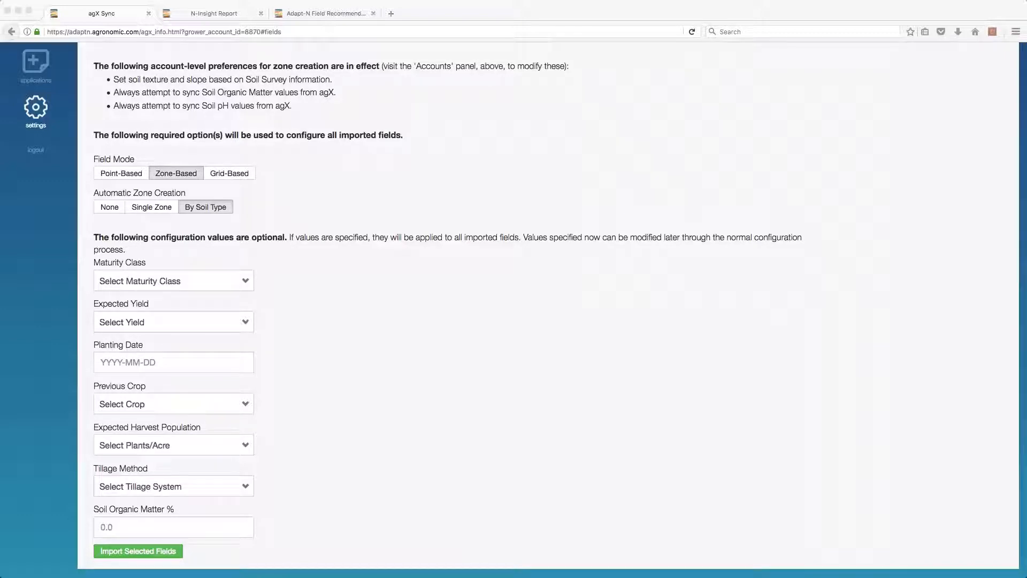
pyautogui.click(161, 279)
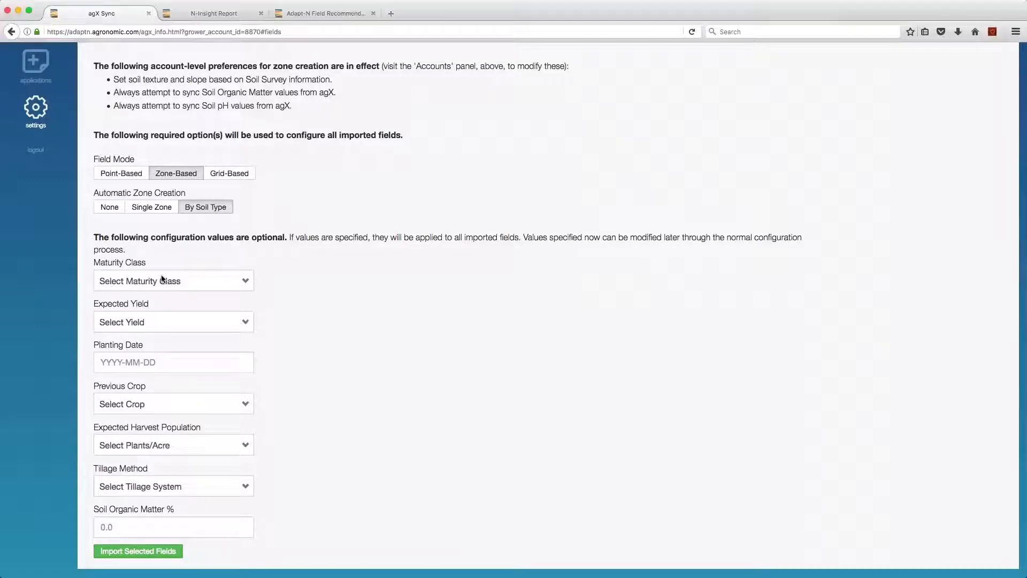
pyautogui.click(161, 289)
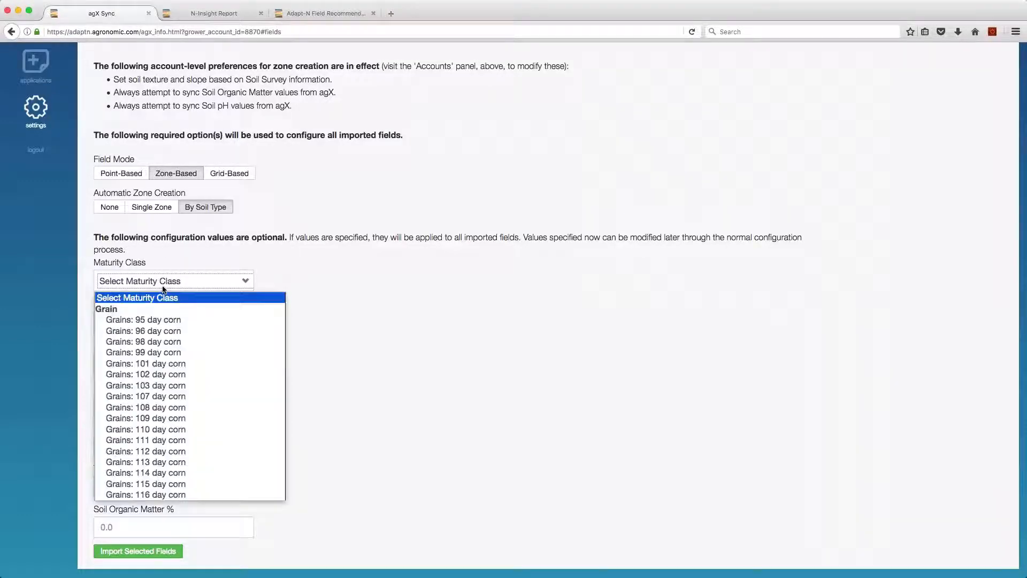
pyautogui.click(171, 404)
pyautogui.click(175, 323)
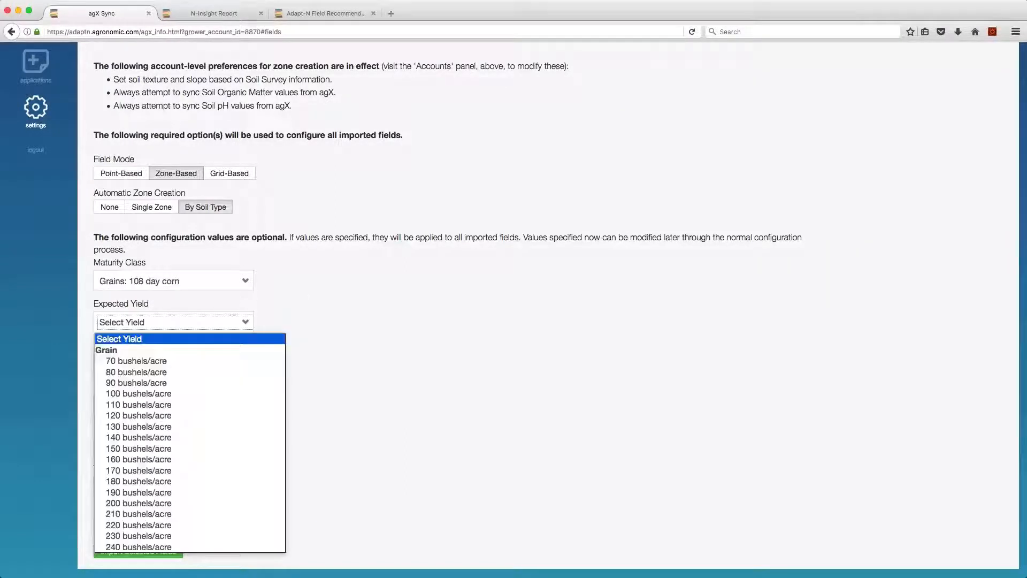
pyautogui.click(174, 472)
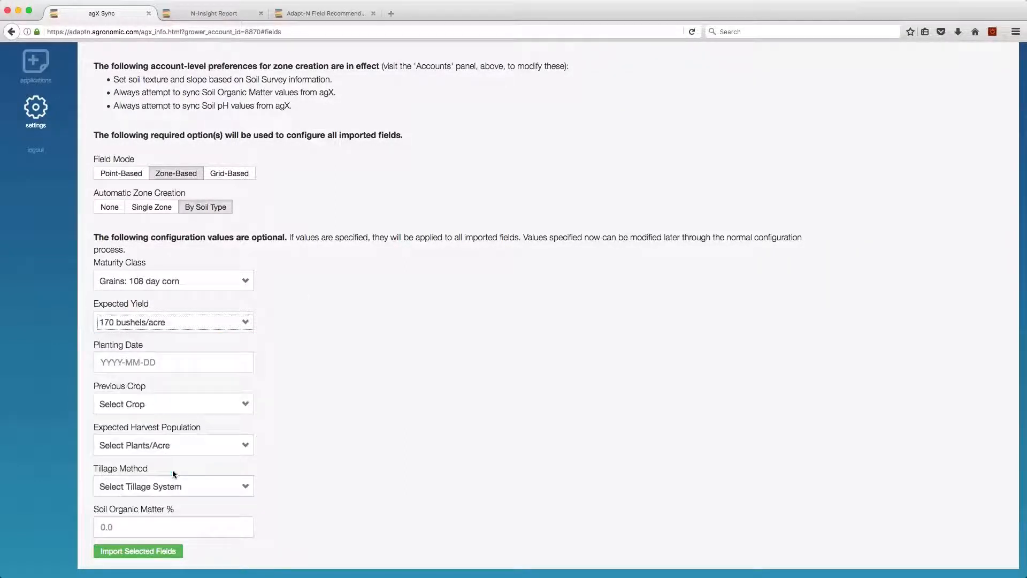
# Step: Set the planting date to 2017-05-01 and the previous crop to Grain Corn for the imported fields
pyautogui.click(176, 363)
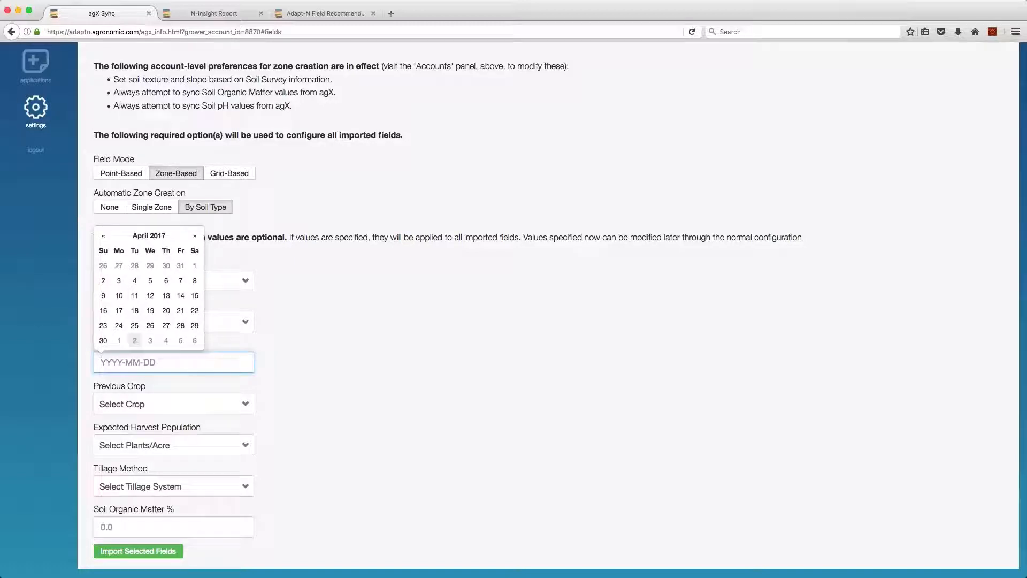
pyautogui.click(118, 340)
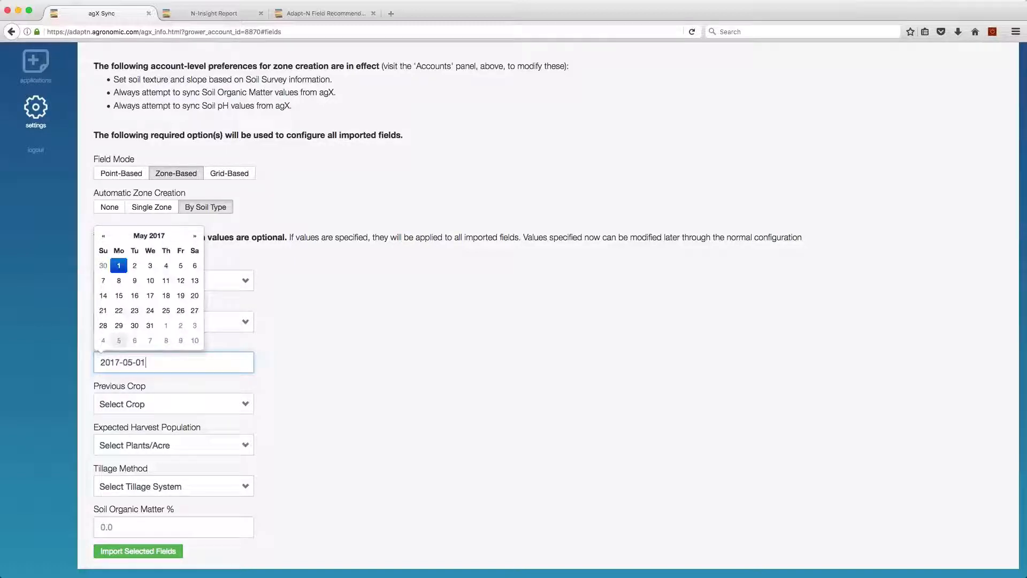
pyautogui.click(149, 402)
pyautogui.click(190, 442)
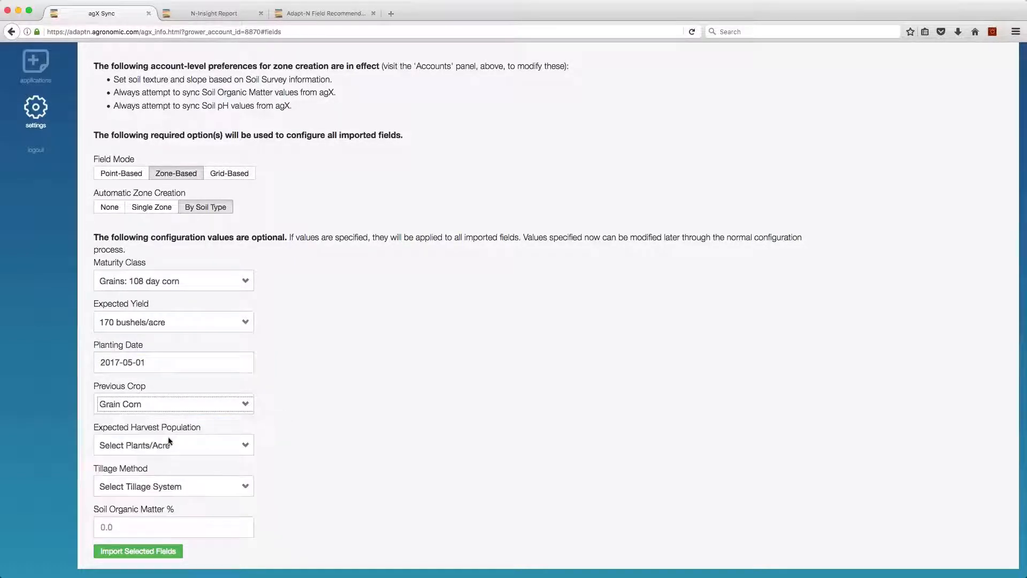
# Step: Set the imported fields' expected harvest population to 30000 plants/acre and their tillage method to No-Till
pyautogui.click(223, 447)
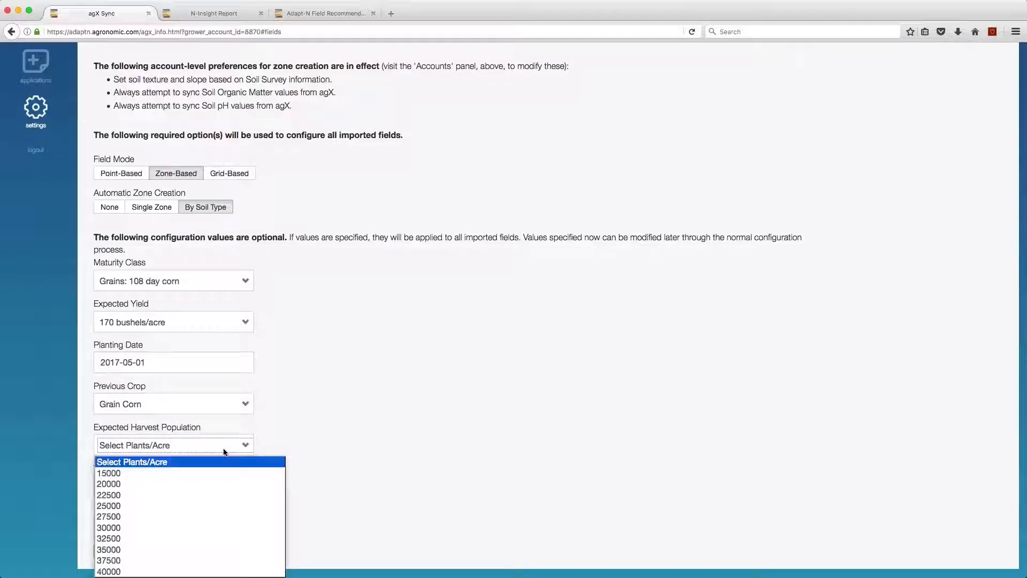
pyautogui.click(230, 527)
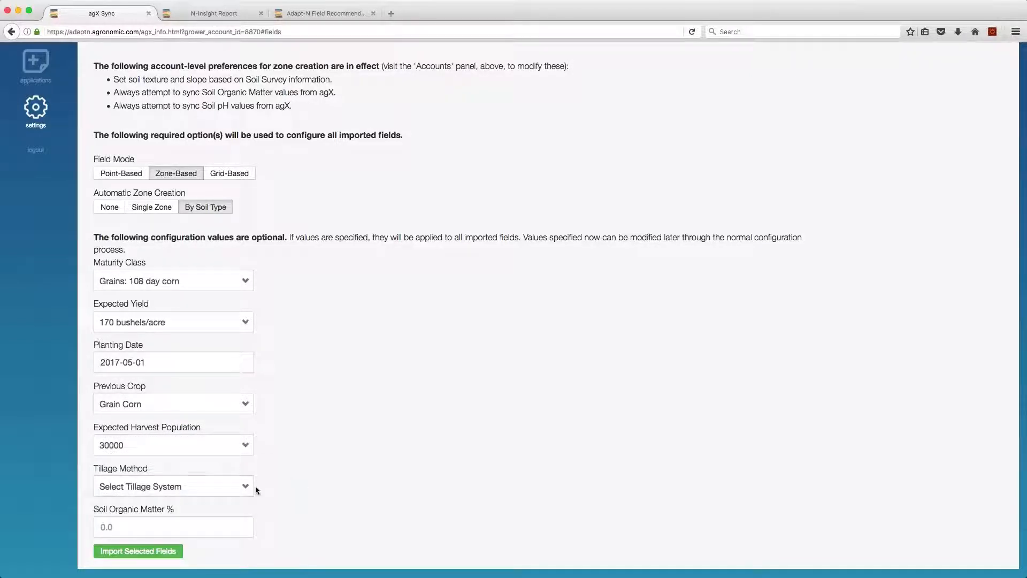
pyautogui.click(245, 487)
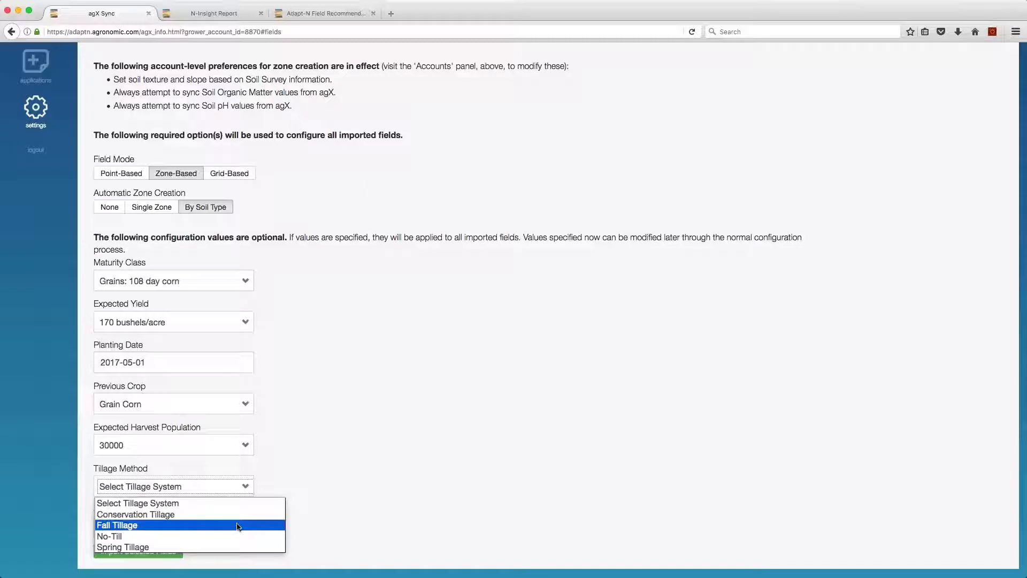
pyautogui.click(239, 536)
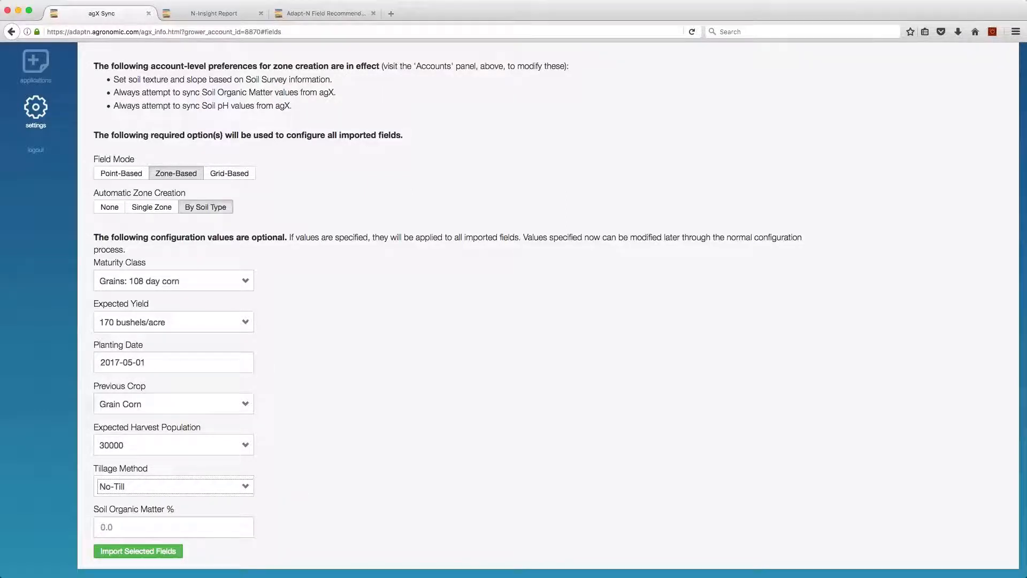
# Step: Set soil organic matter to 3% with a 6-inch soil test sample depth, and import the selected fields
pyautogui.click(174, 527)
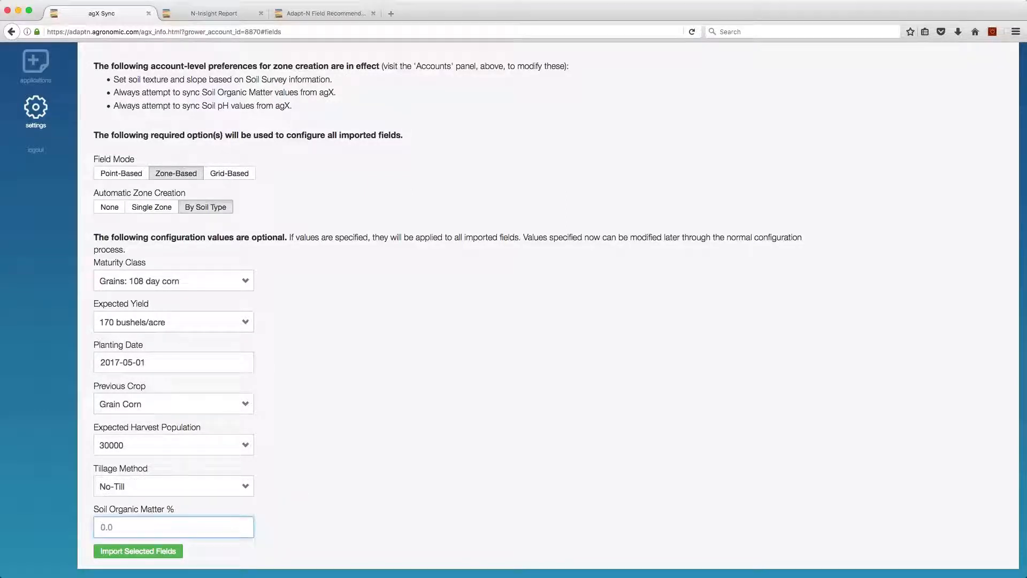
pyautogui.write('3')
pyautogui.press('Tab')
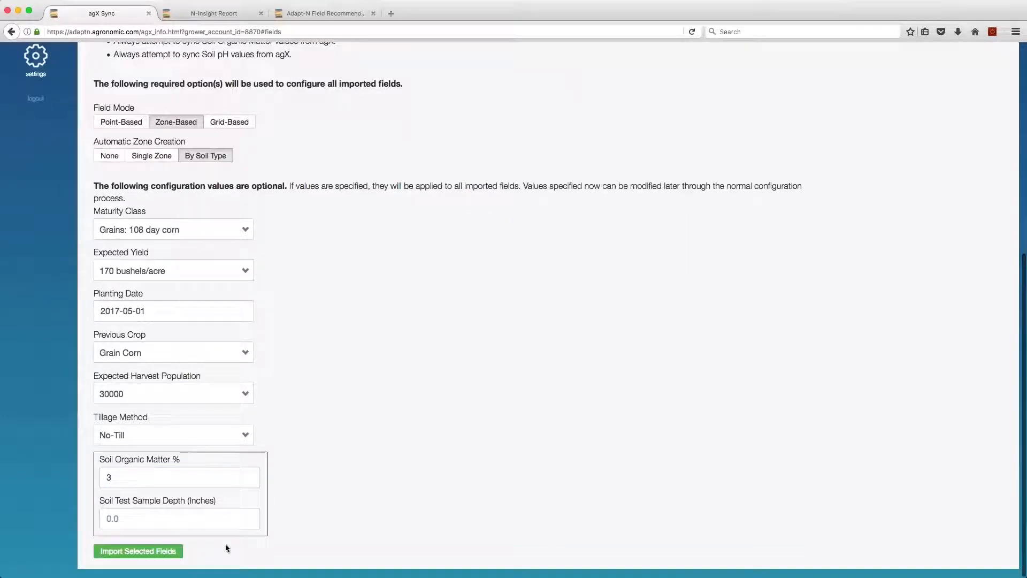
pyautogui.write('6')
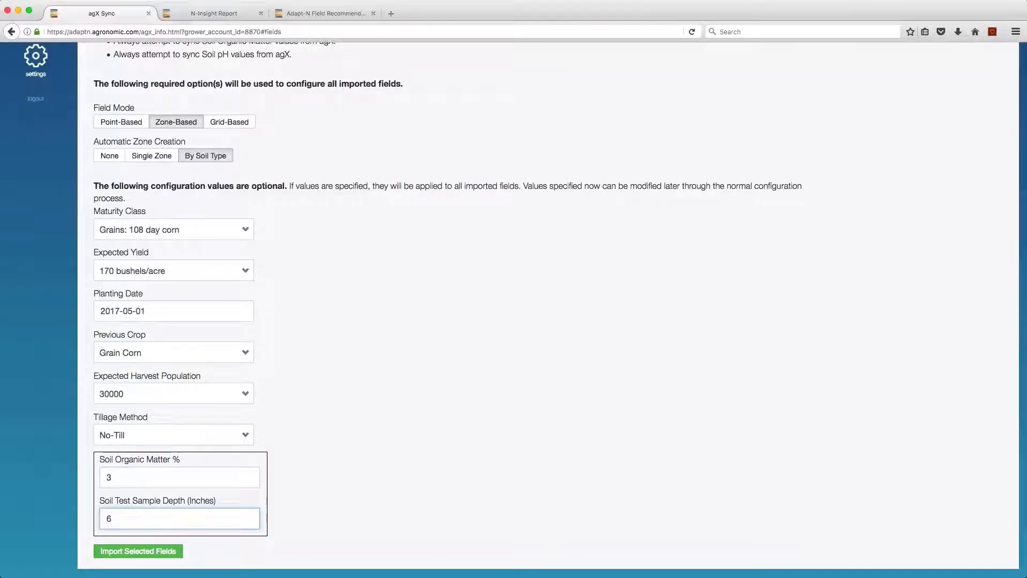
pyautogui.click(347, 389)
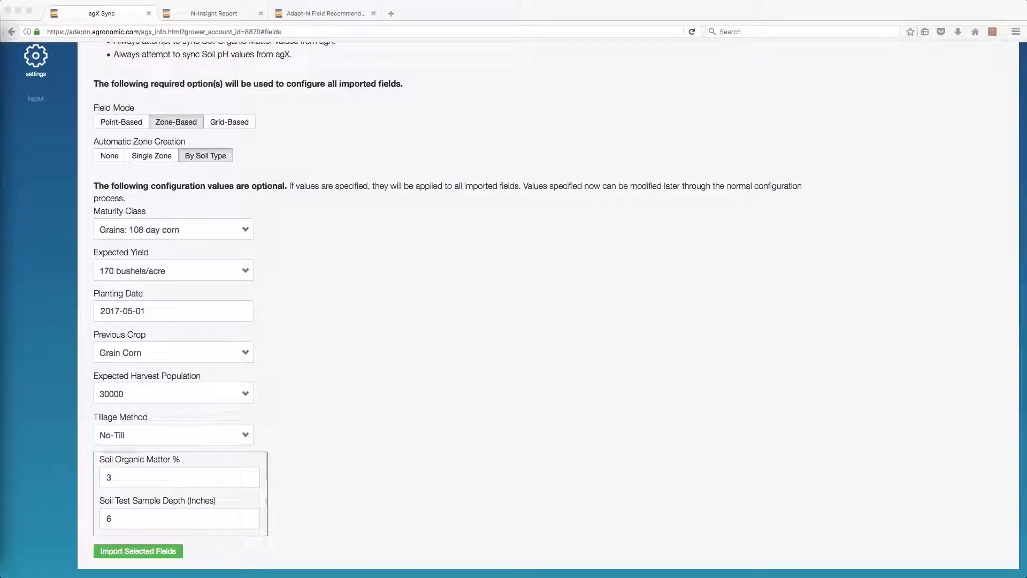
pyautogui.click(143, 552)
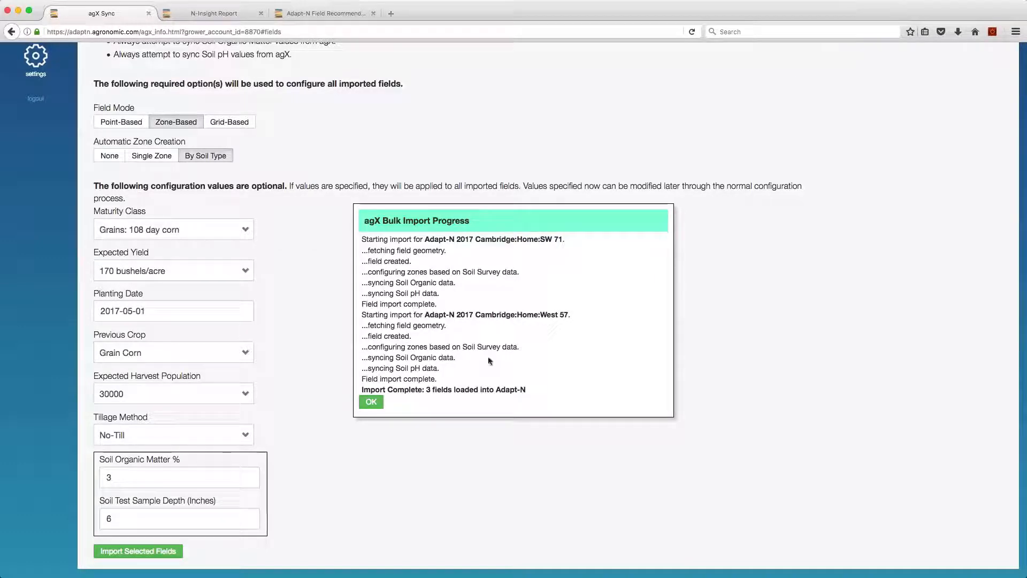
pyautogui.click(373, 402)
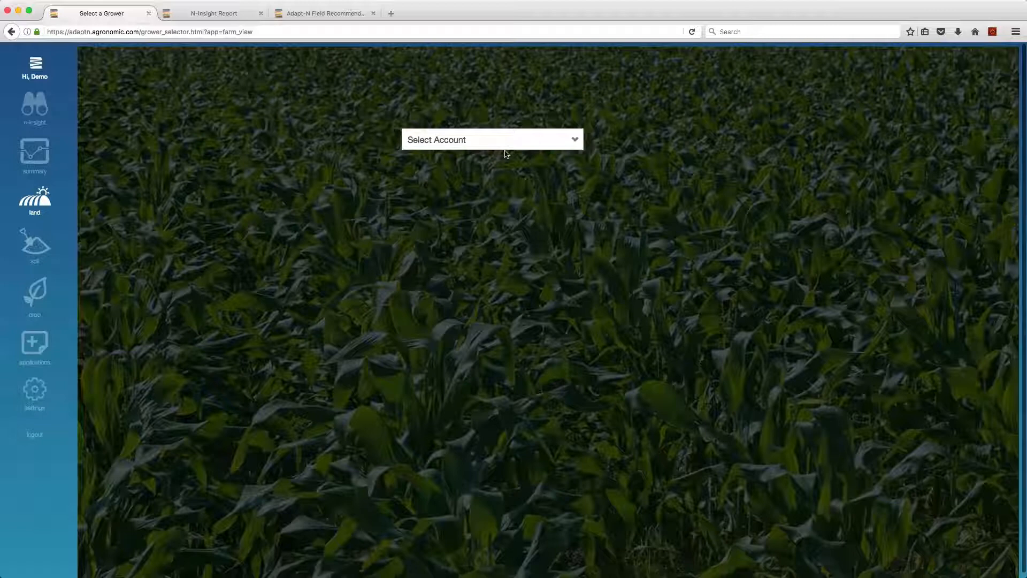
# Step: Open the Adapt-N 2017 Cambridge grower's fields and examine the zones created for SW 71 and East 125
pyautogui.click(511, 143)
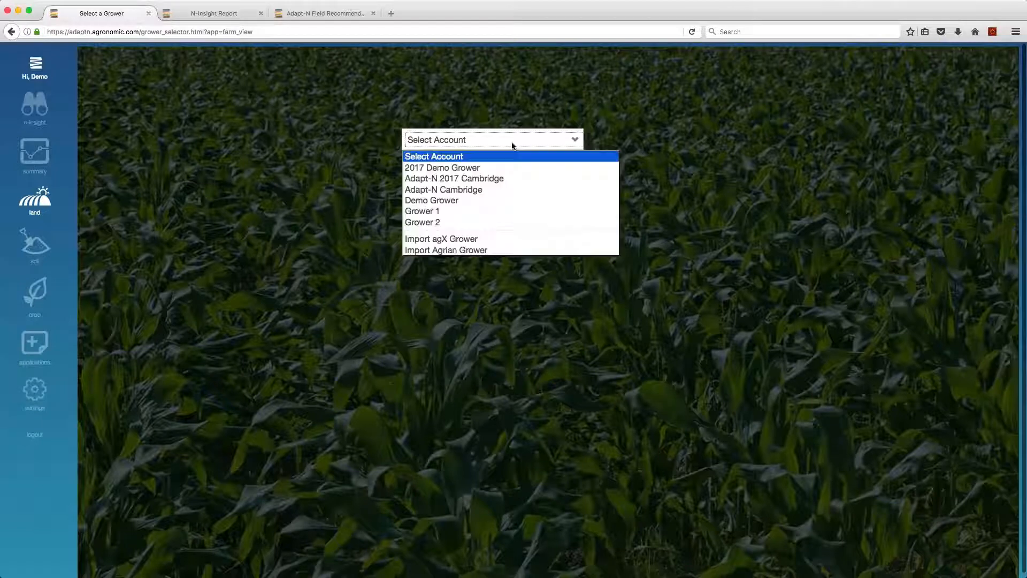
pyautogui.click(513, 178)
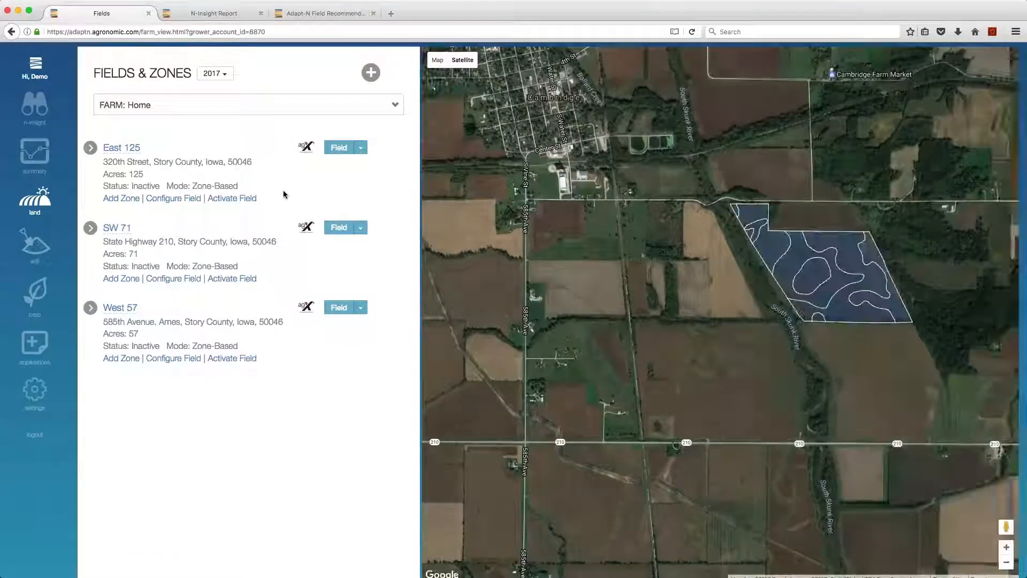
pyautogui.click(92, 229)
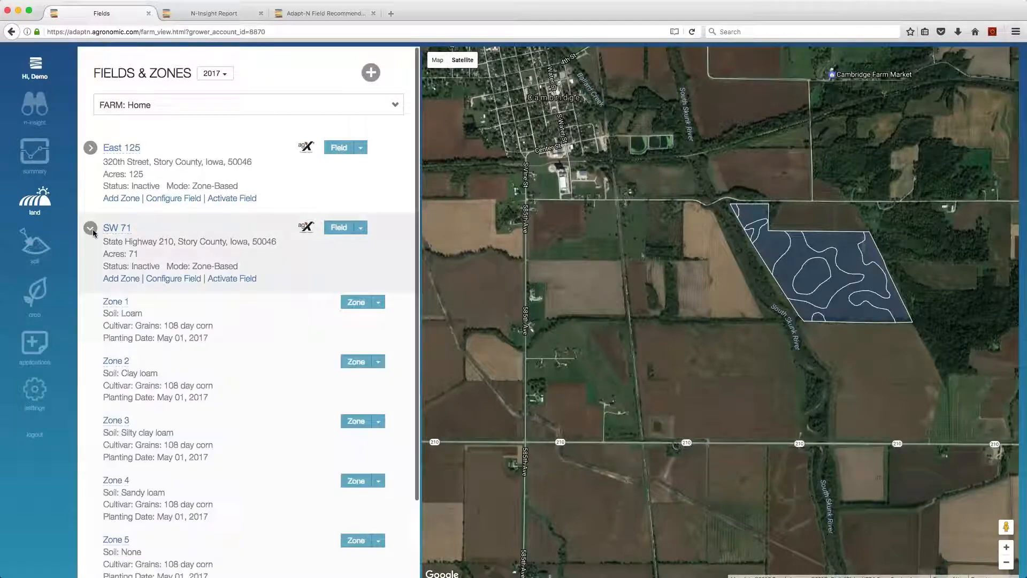
pyautogui.click(90, 148)
pyautogui.scroll(-5, 121, 200)
pyautogui.scroll(-5, 150, 338)
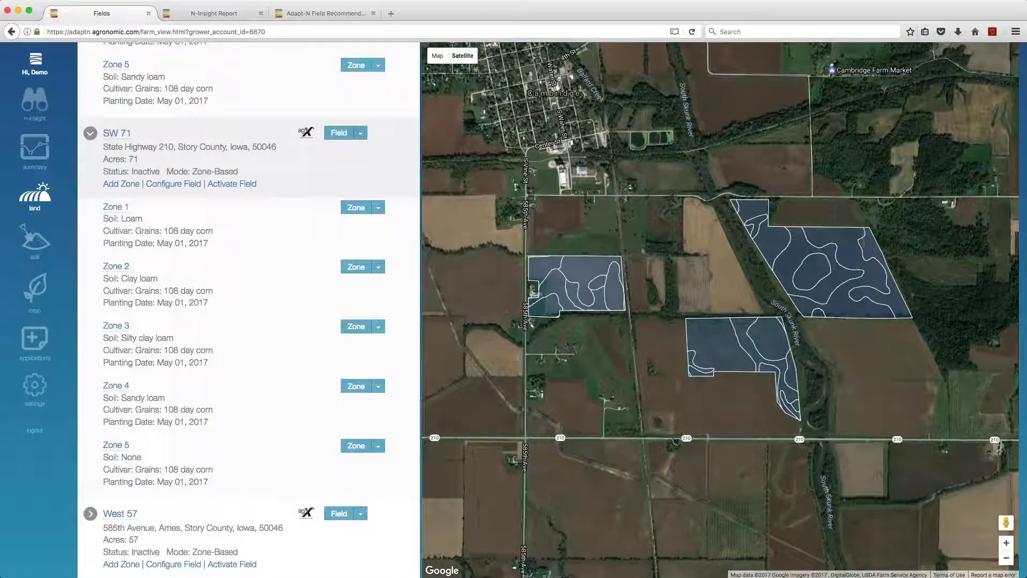
# Step: Open the field configuration of SW 71 and examine its soil type, soil slope and soil organic matter layers
pyautogui.click(174, 186)
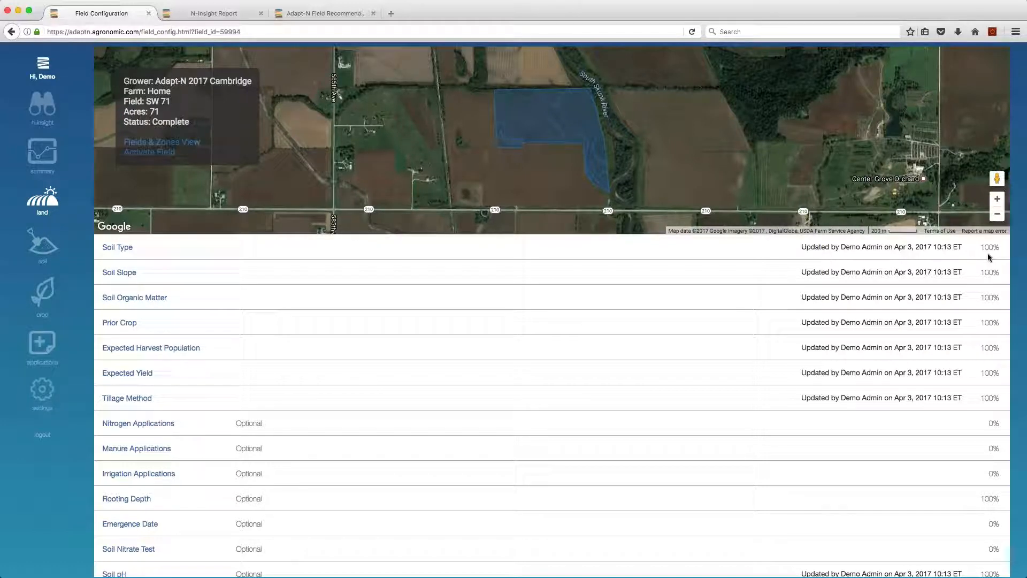
pyautogui.click(116, 249)
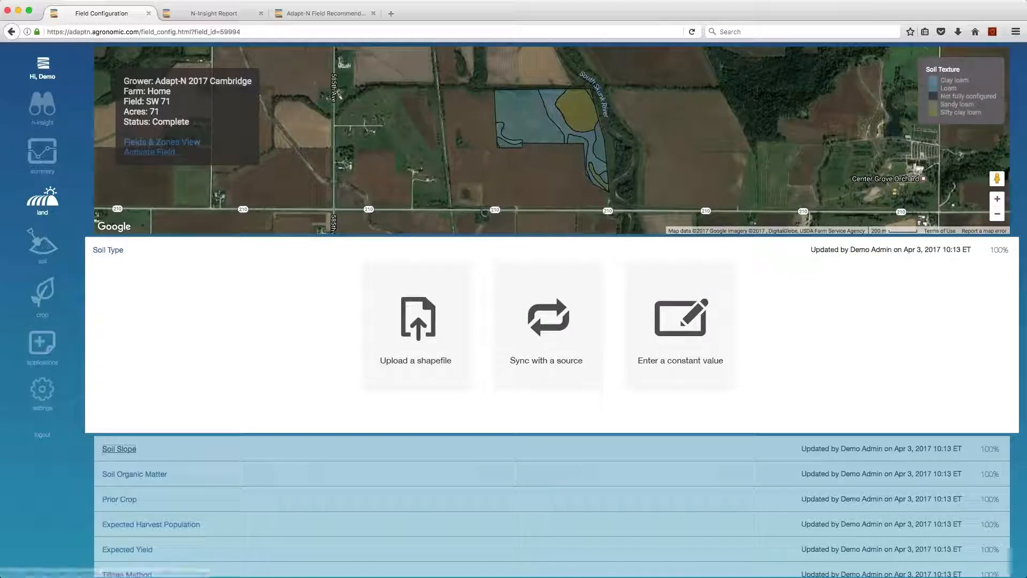
pyautogui.click(119, 448)
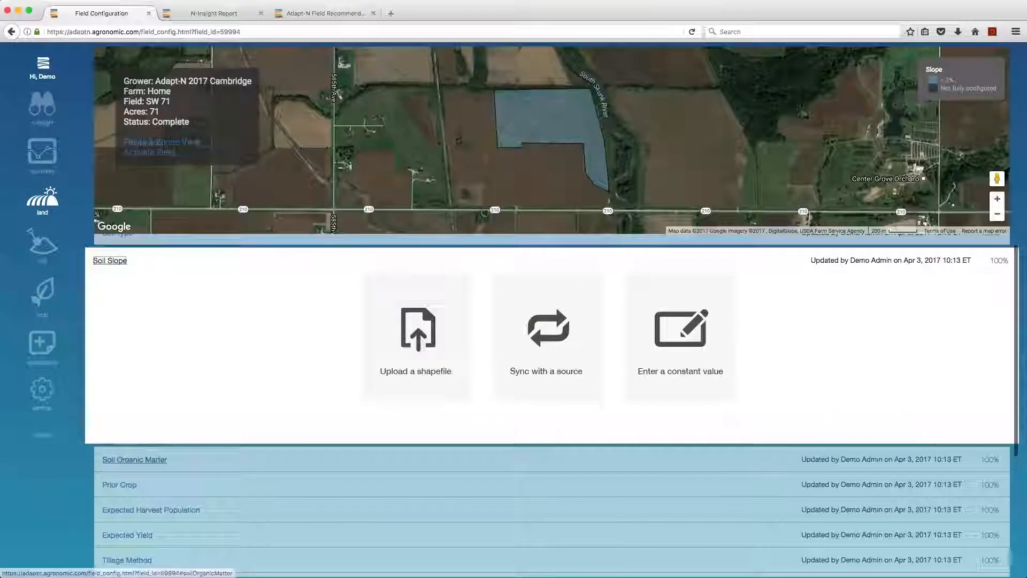
pyautogui.click(133, 460)
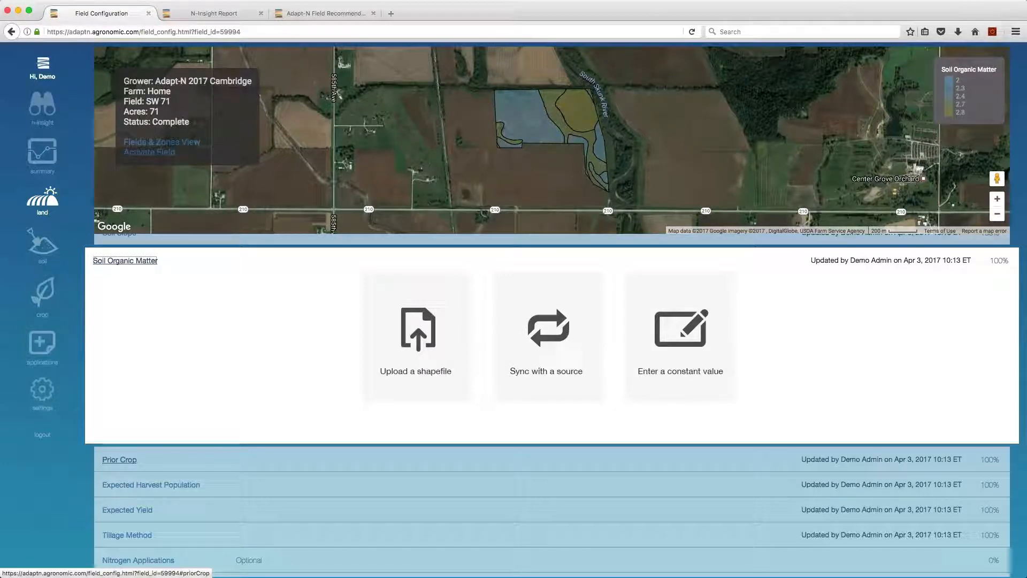
pyautogui.click(125, 260)
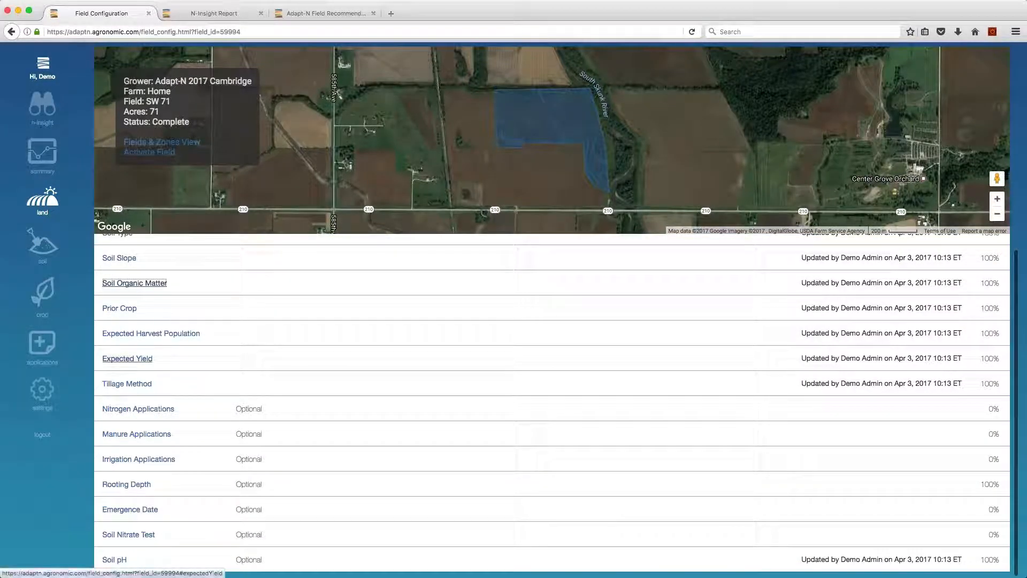
# Step: Examine the tillage method and soil pH layers of SW 71
pyautogui.click(127, 384)
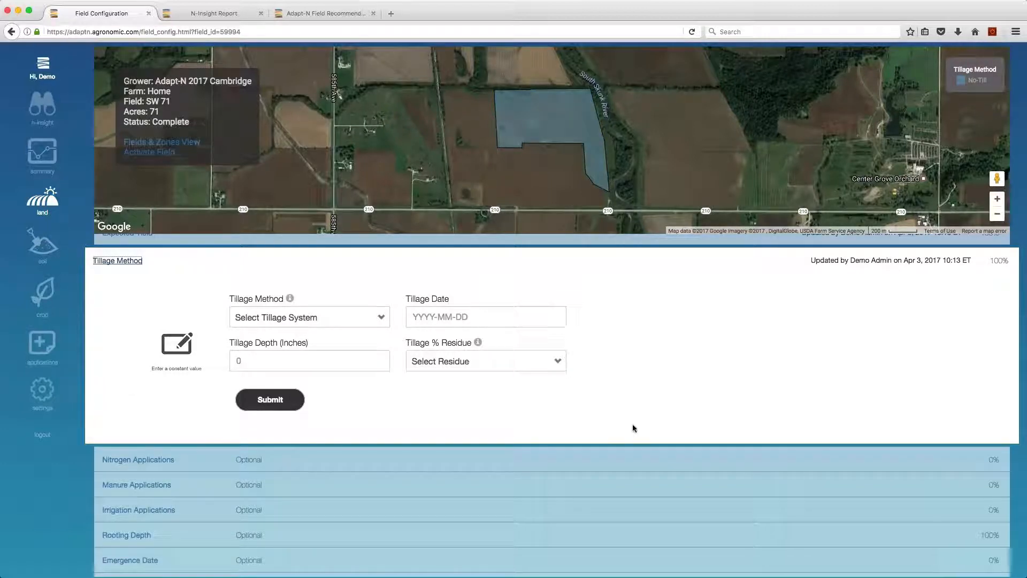
pyautogui.scroll(-2, 591, 450)
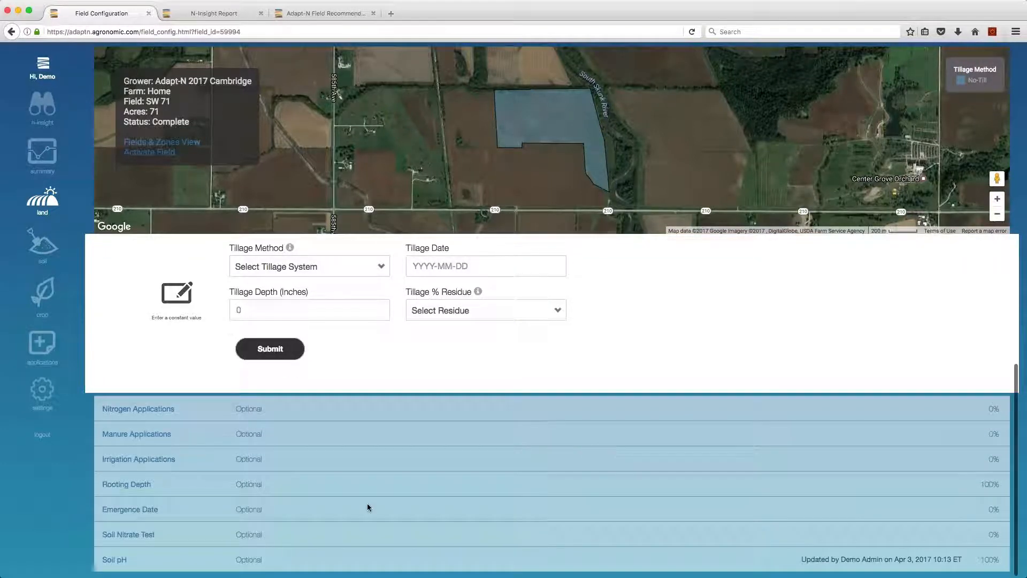
pyautogui.click(114, 560)
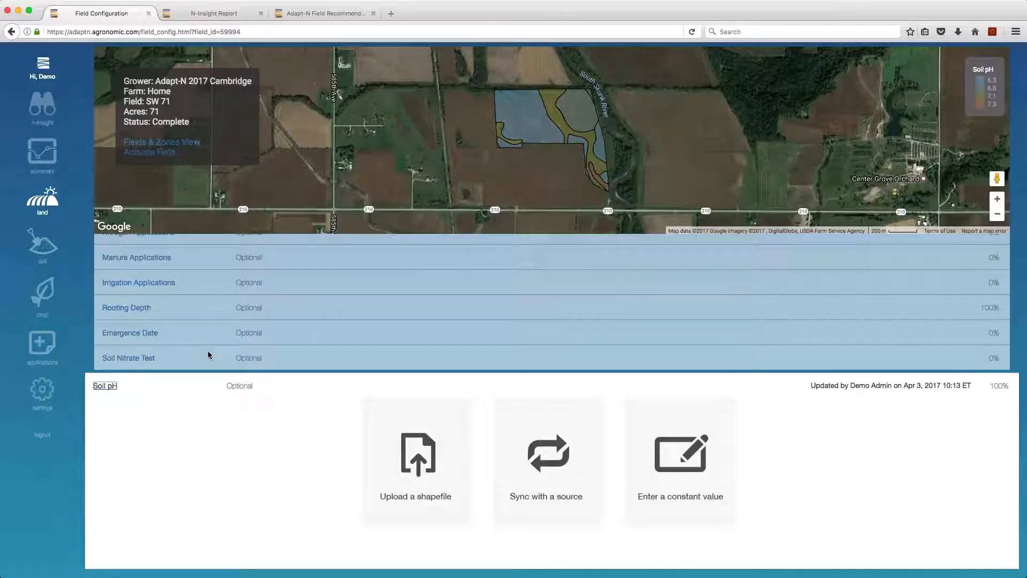
pyautogui.scroll(3, 208, 353)
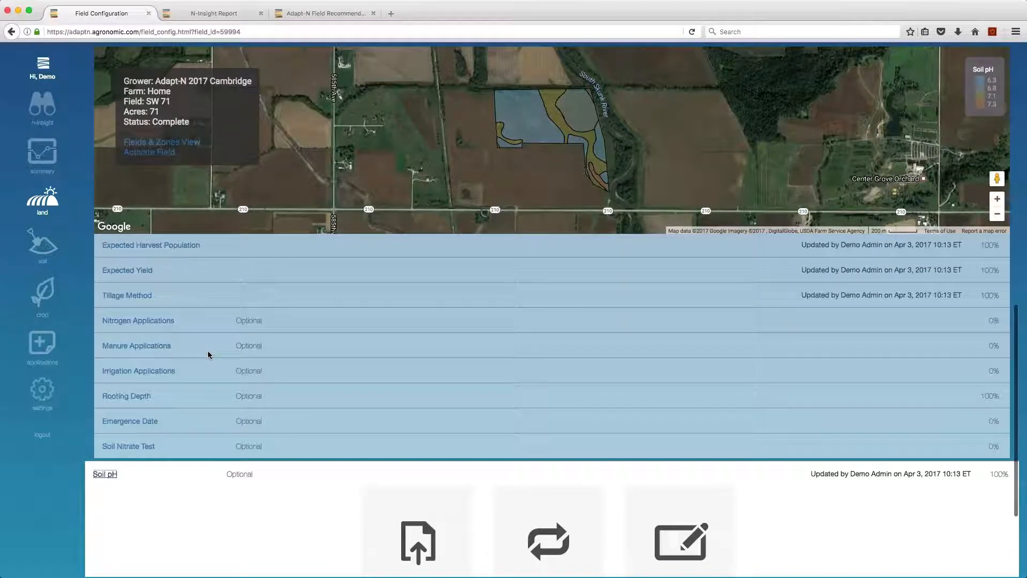
pyautogui.scroll(1, 208, 355)
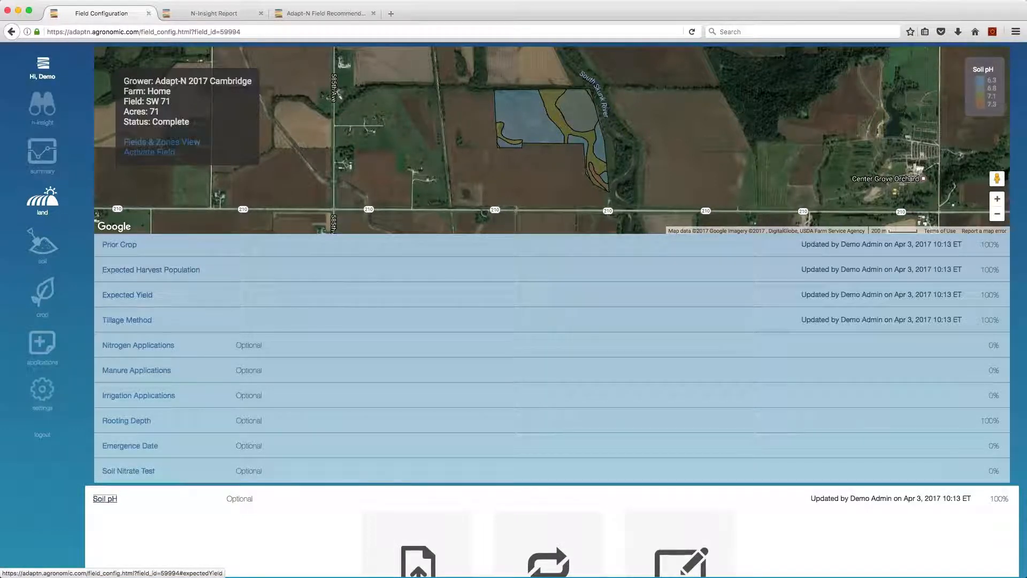
# Step: Set up a source sync for SW 71's expected yield with maturity class Grains: 108 day corn and planting date 2017-05-01
pyautogui.click(120, 297)
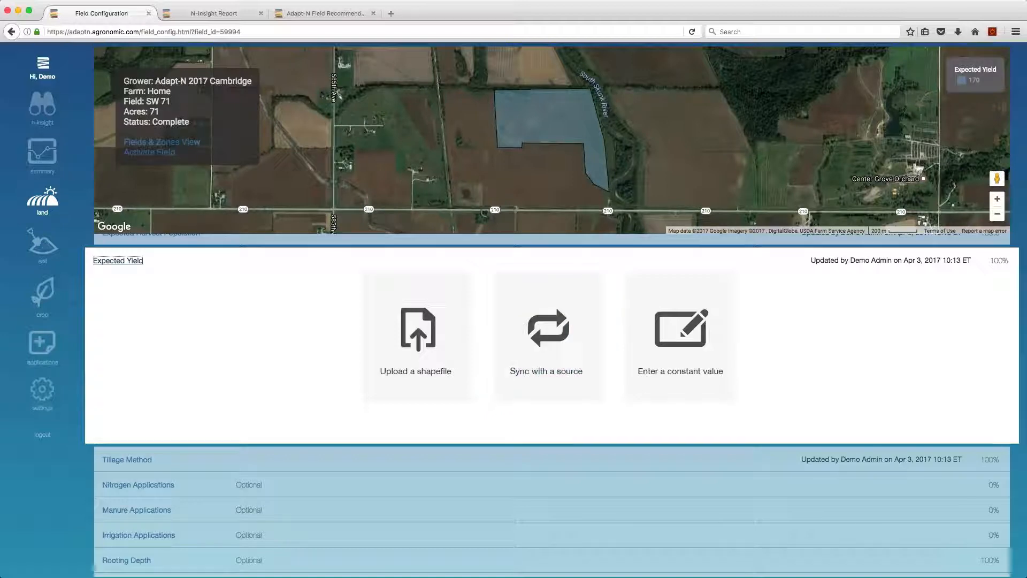
pyautogui.click(562, 336)
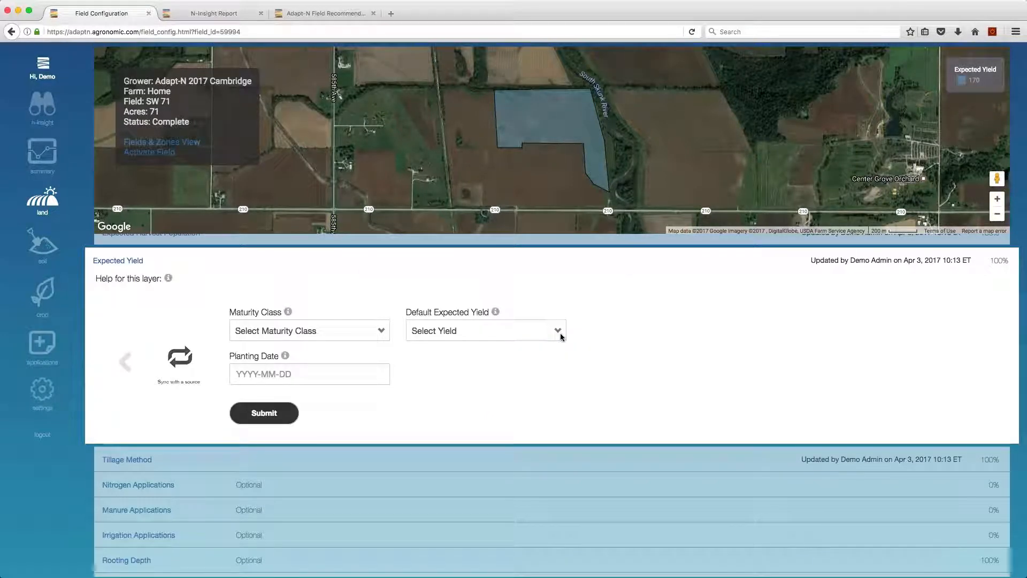
pyautogui.click(381, 332)
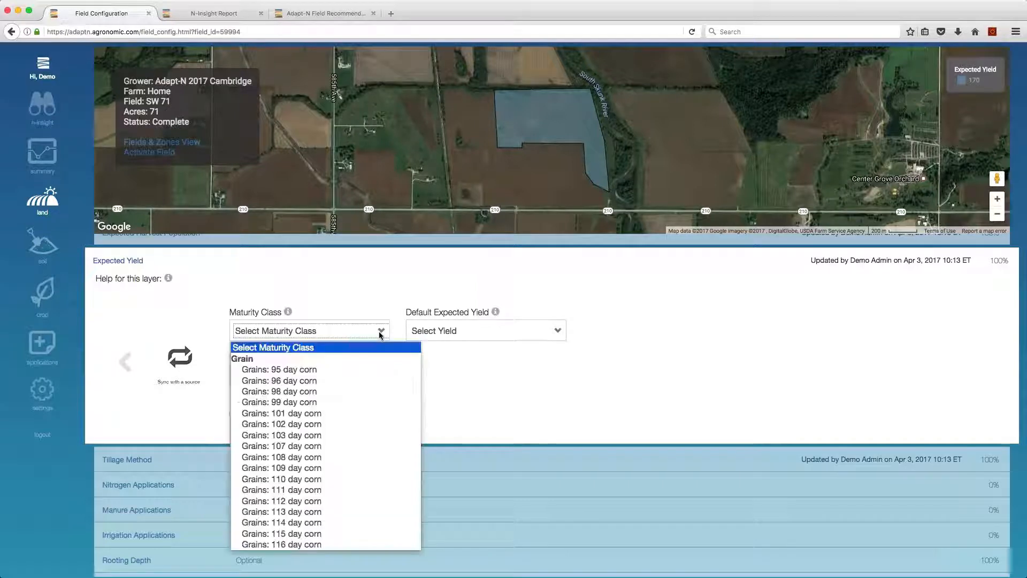
pyautogui.click(364, 458)
pyautogui.click(289, 374)
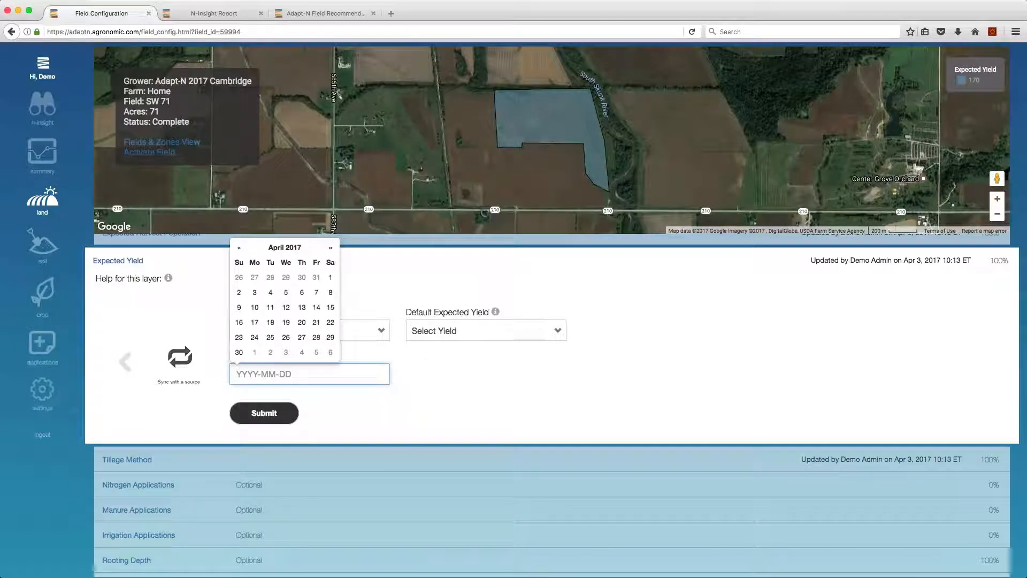
pyautogui.click(464, 357)
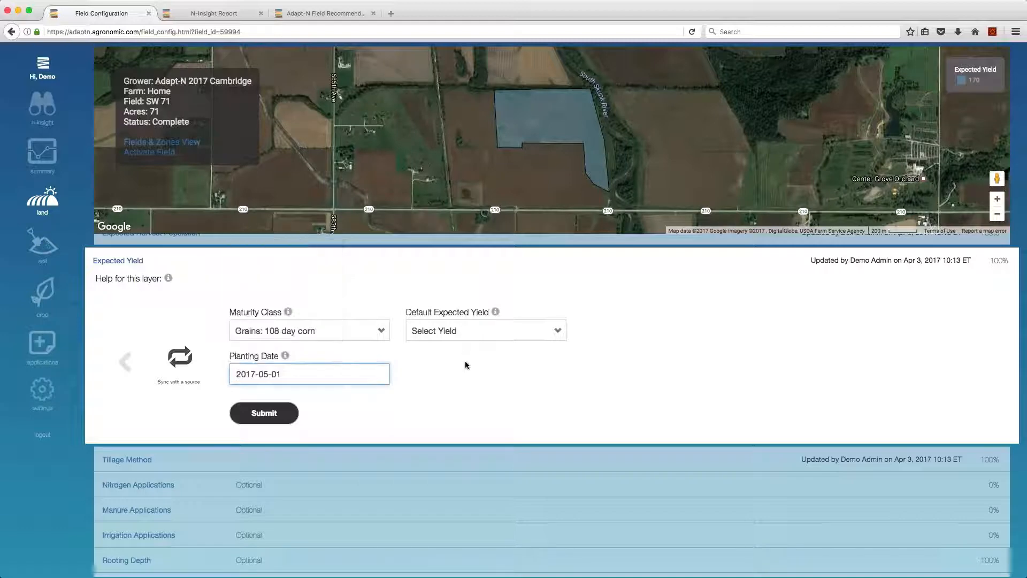
# Step: Submit the expected yield sync using the agX source 2017 Yield Zones - Yield Goals between (180.0 - 210.0)
pyautogui.click(264, 418)
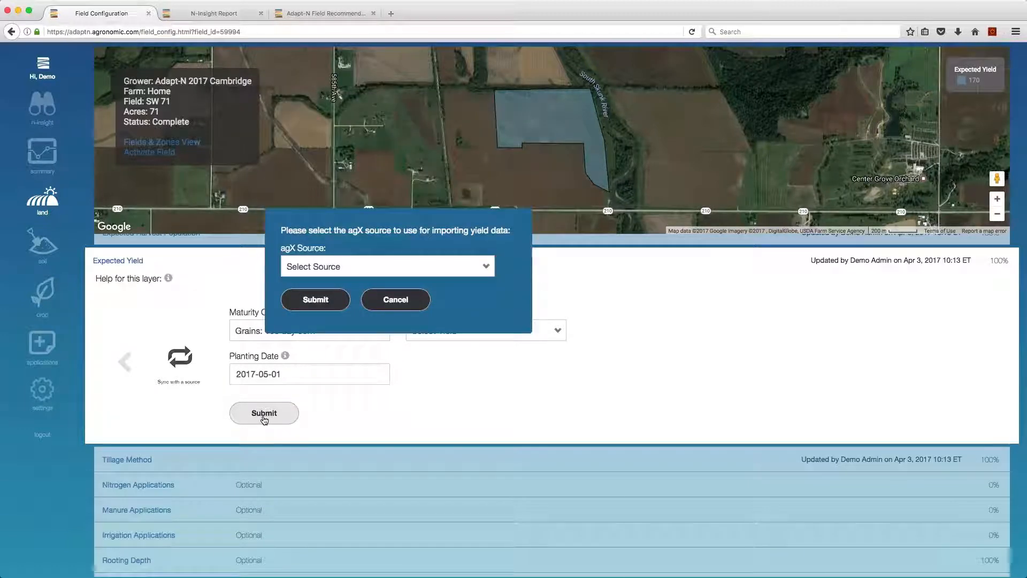
pyautogui.click(478, 266)
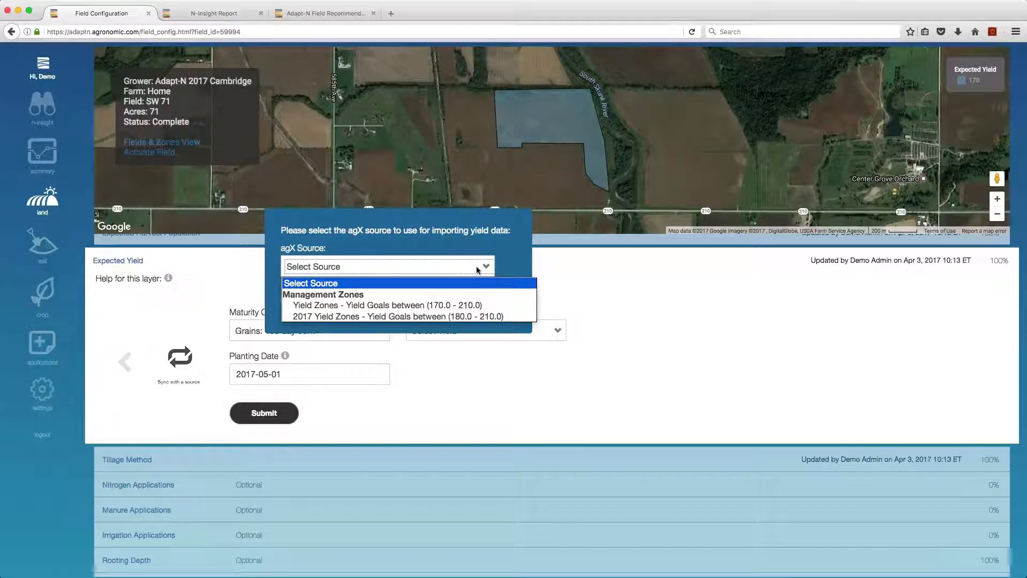
pyautogui.click(504, 317)
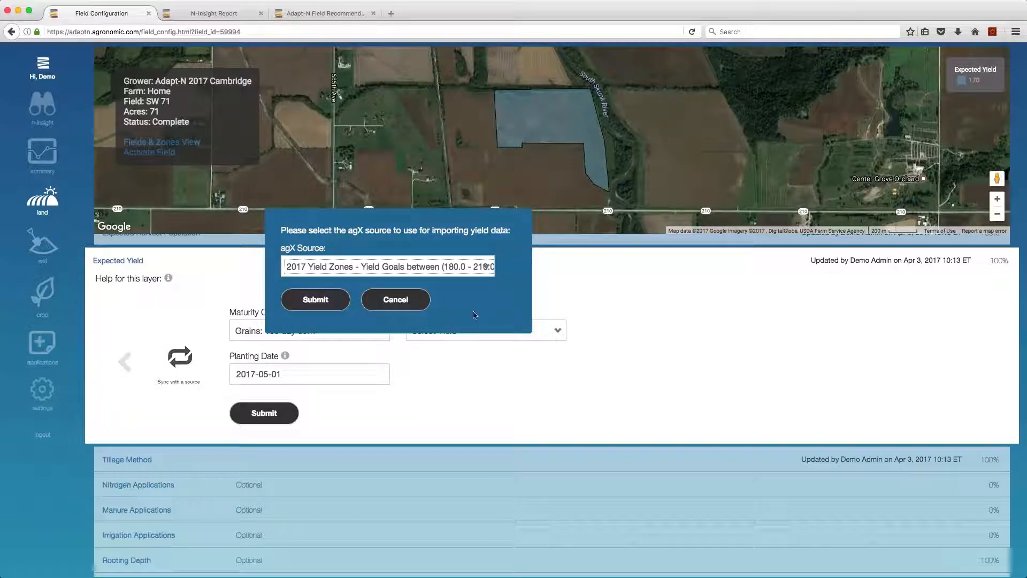
pyautogui.click(312, 299)
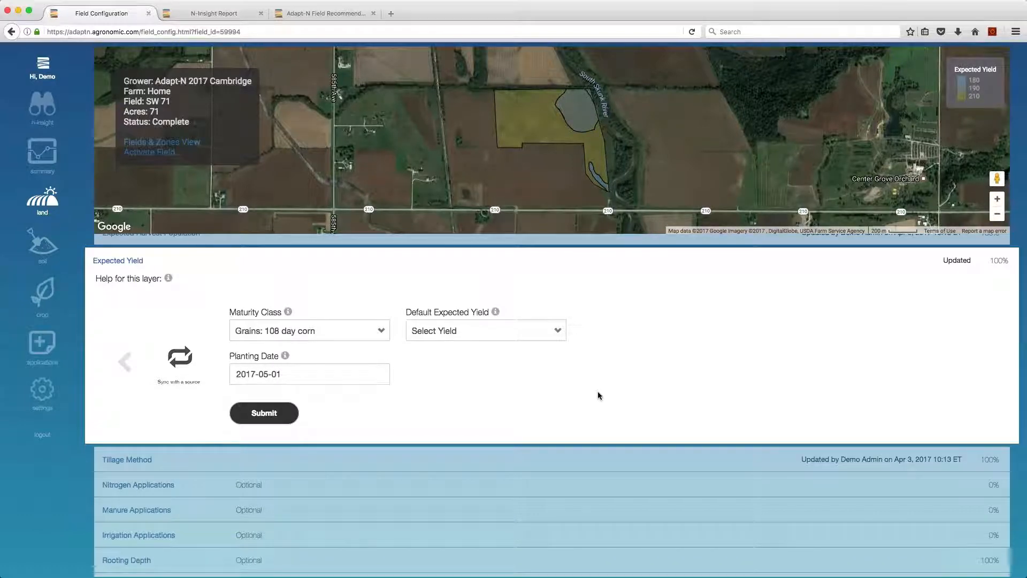
# Step: Examine the default expected yield choices for SW 71 and close the expected yield layer
pyautogui.moveTo(406, 311); pyautogui.dragTo(500, 306)
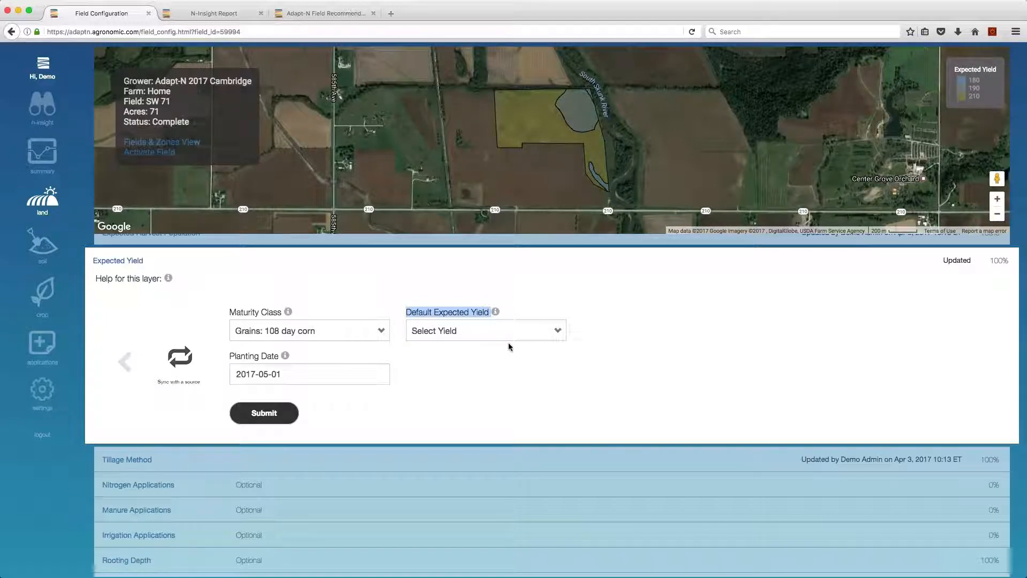
pyautogui.click(546, 333)
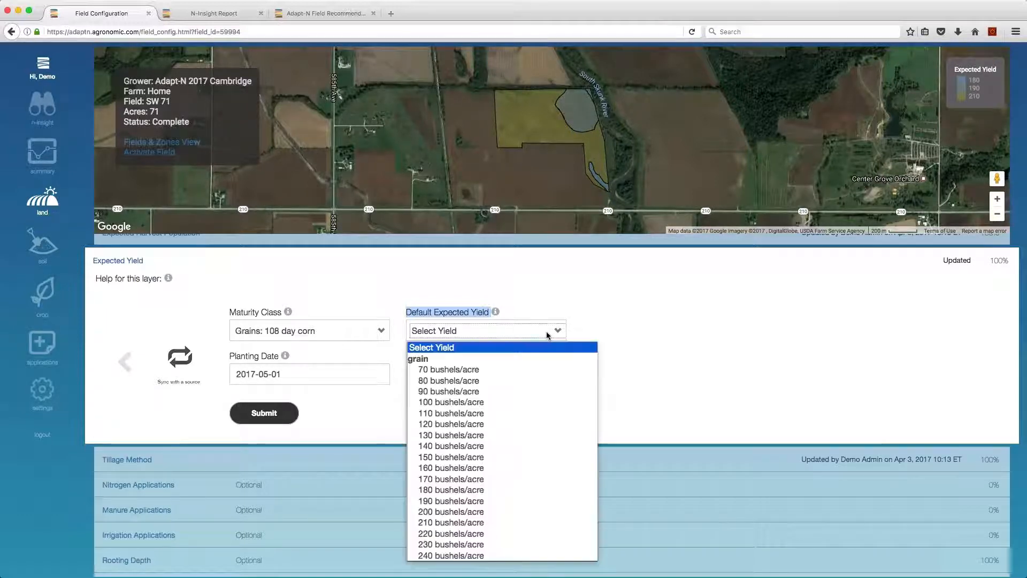
pyautogui.scroll(-4, 550, 493)
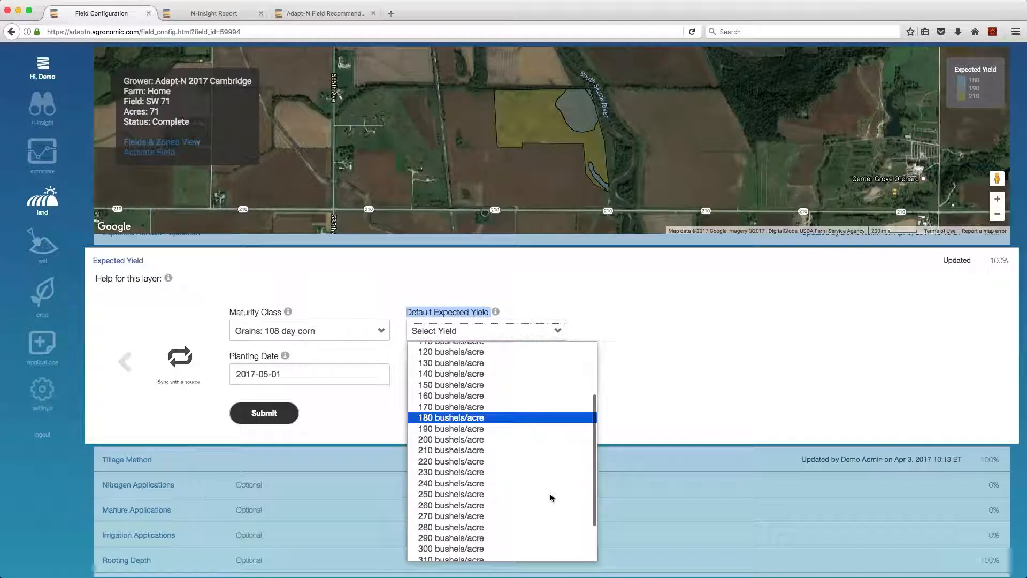
pyautogui.scroll(-2, 550, 496)
pyautogui.scroll(6, 556, 488)
pyautogui.click(661, 407)
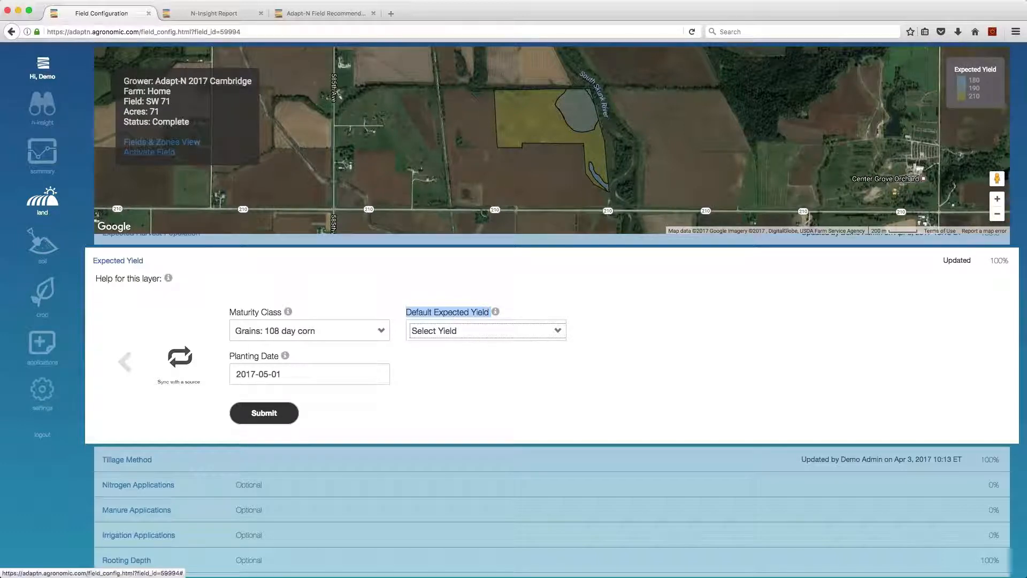
pyautogui.click(451, 312)
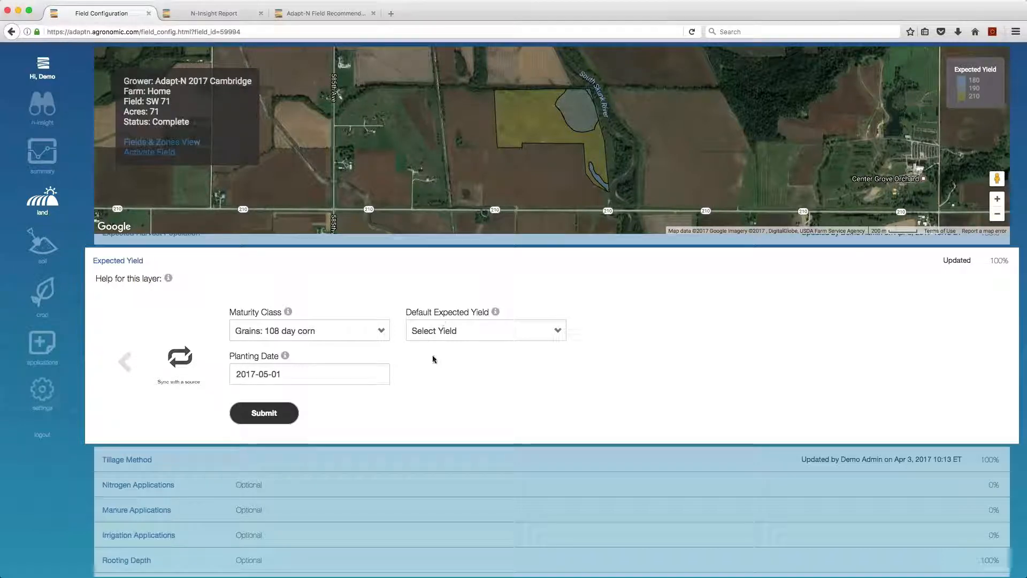
pyautogui.scroll(2, 430, 377)
pyautogui.scroll(2, 429, 377)
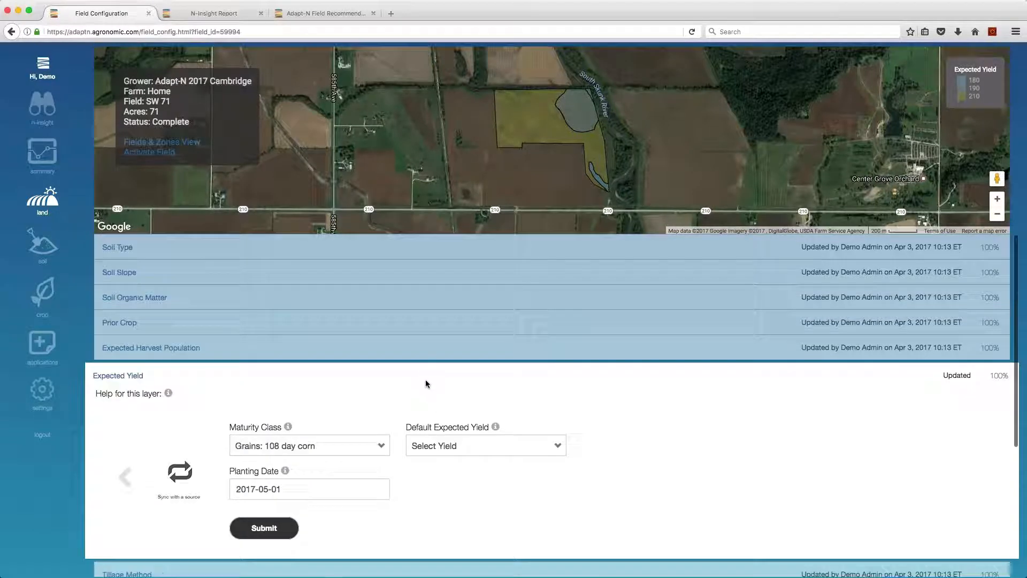
pyautogui.click(110, 377)
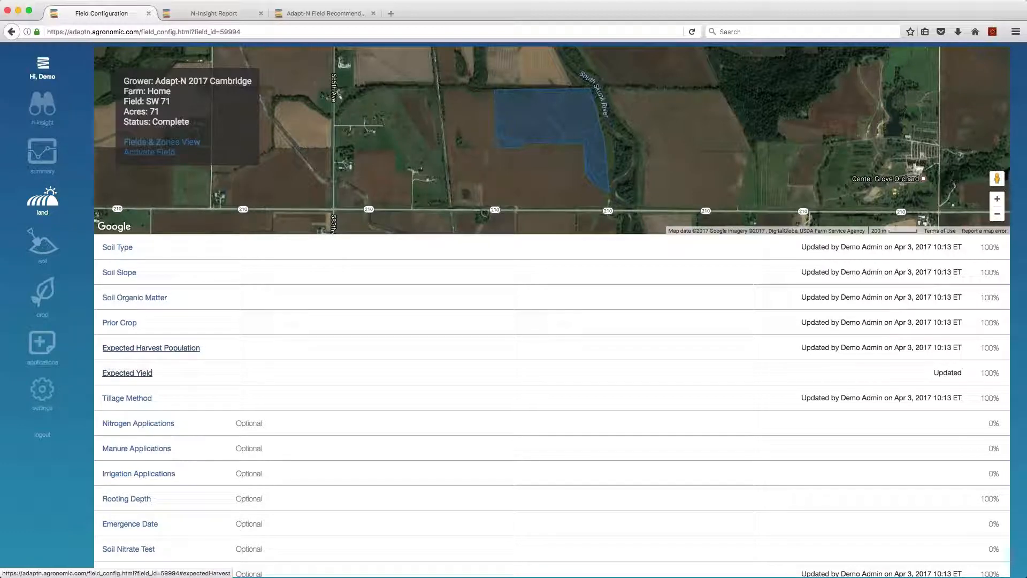
# Step: Try a harvest population sync for SW 71 with agX source 2017 Planting Rec - Seeding Rates between (32000.0 - 39000.0), and cancel it
pyautogui.click(148, 348)
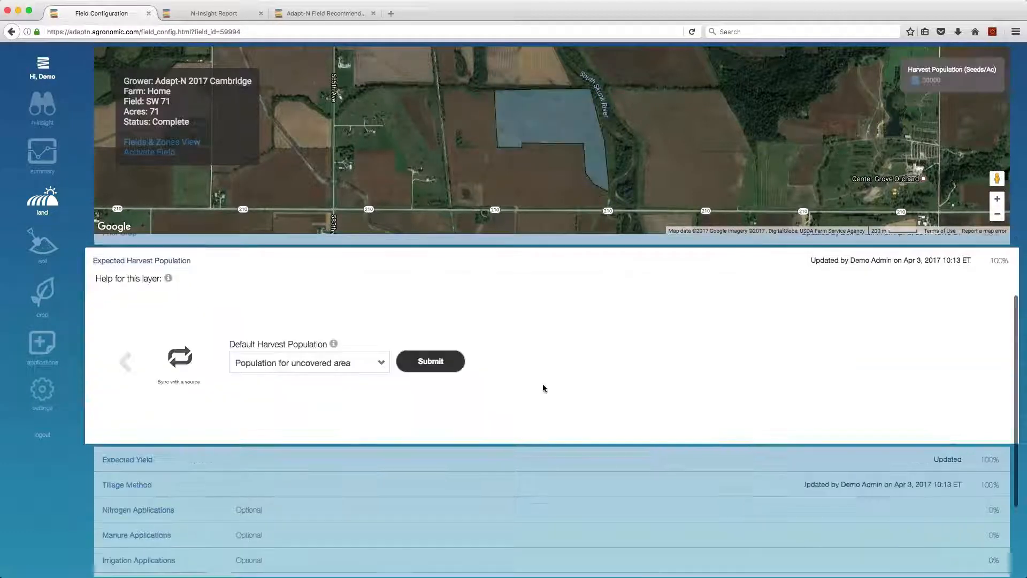
pyautogui.click(438, 366)
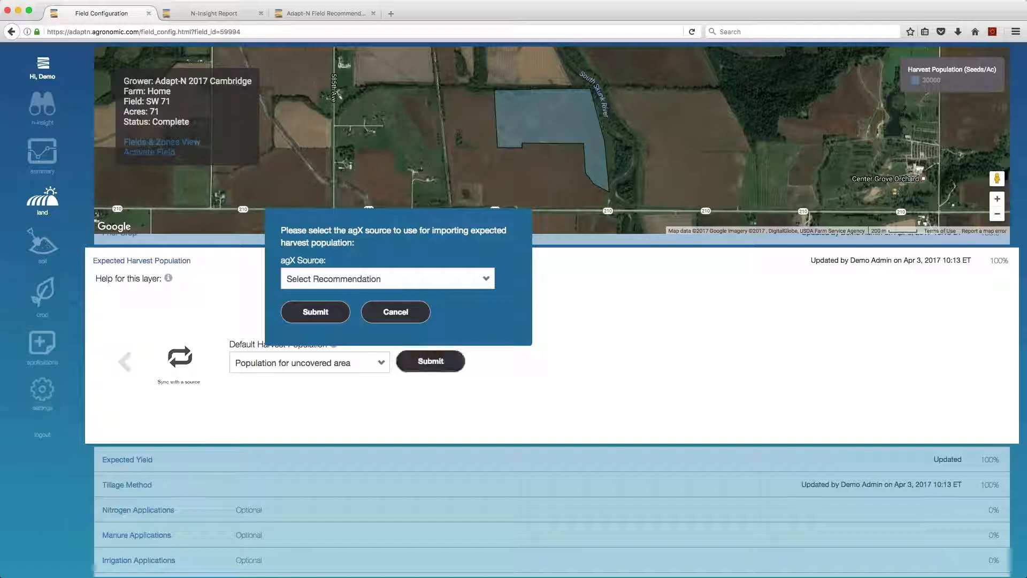
pyautogui.click(482, 277)
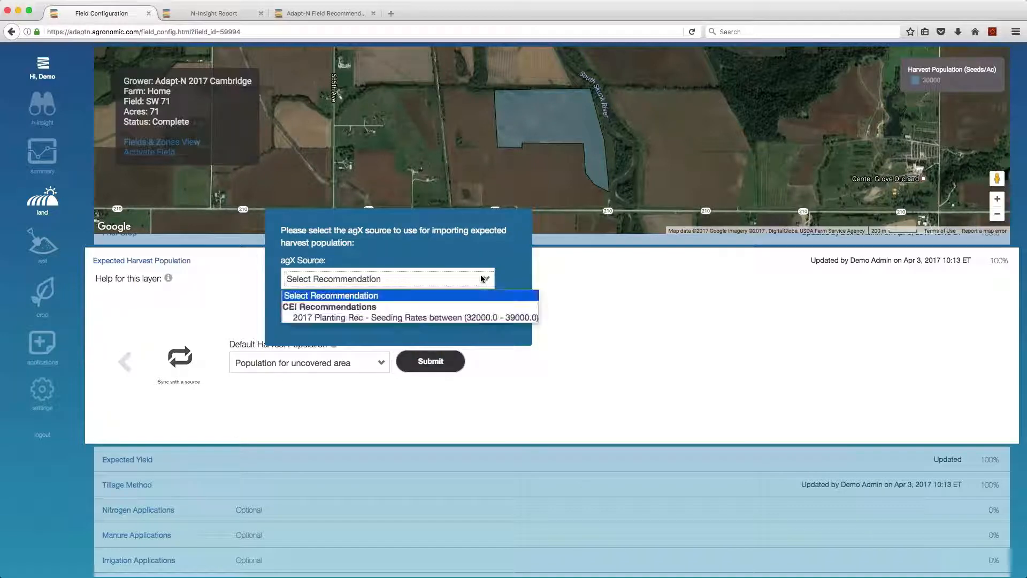
pyautogui.click(456, 320)
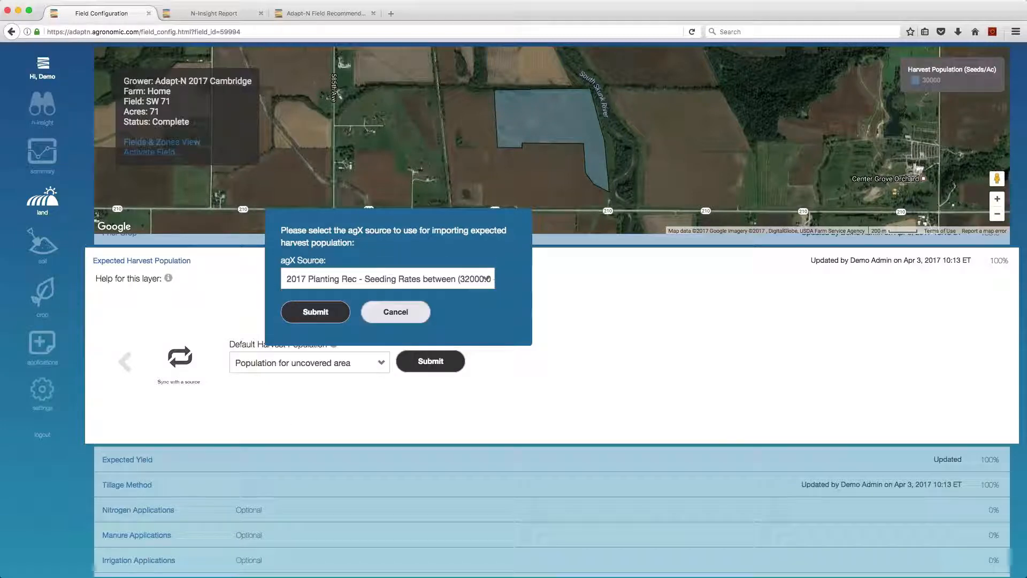
pyautogui.click(393, 312)
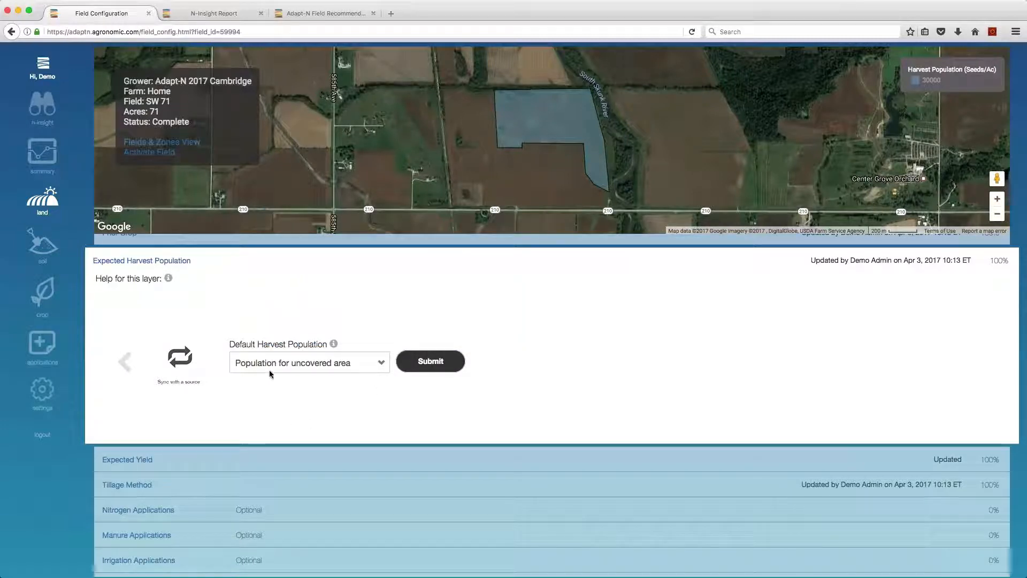
# Step: Activate field SW 71 in training mode
pyautogui.click(155, 155)
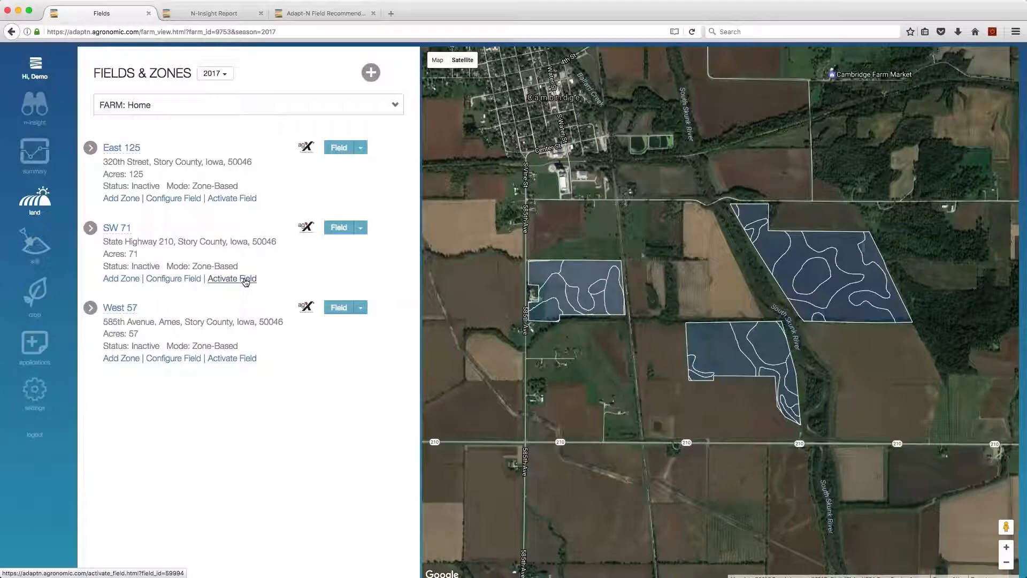
pyautogui.click(245, 279)
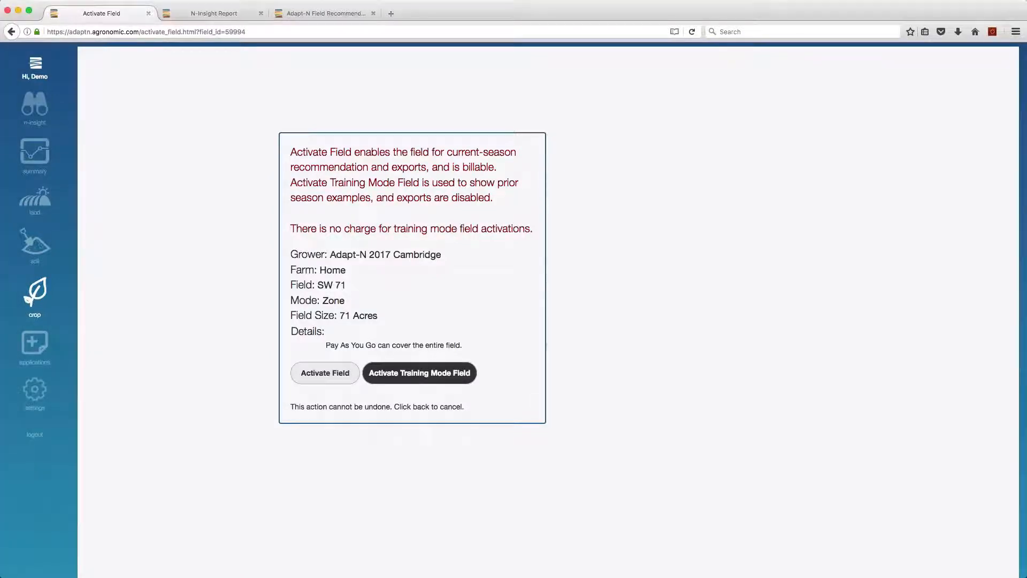
pyautogui.click(320, 376)
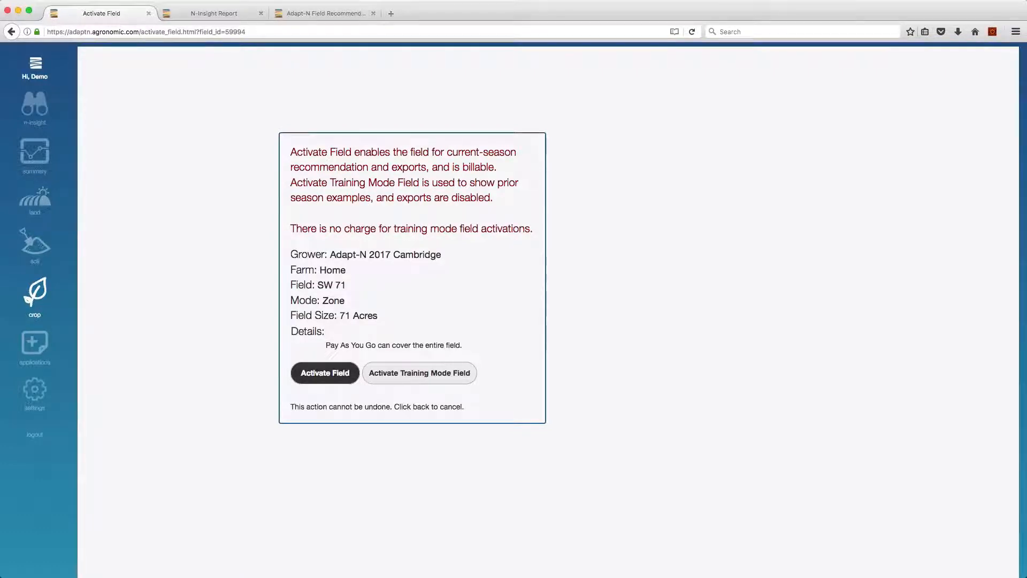
pyautogui.click(378, 377)
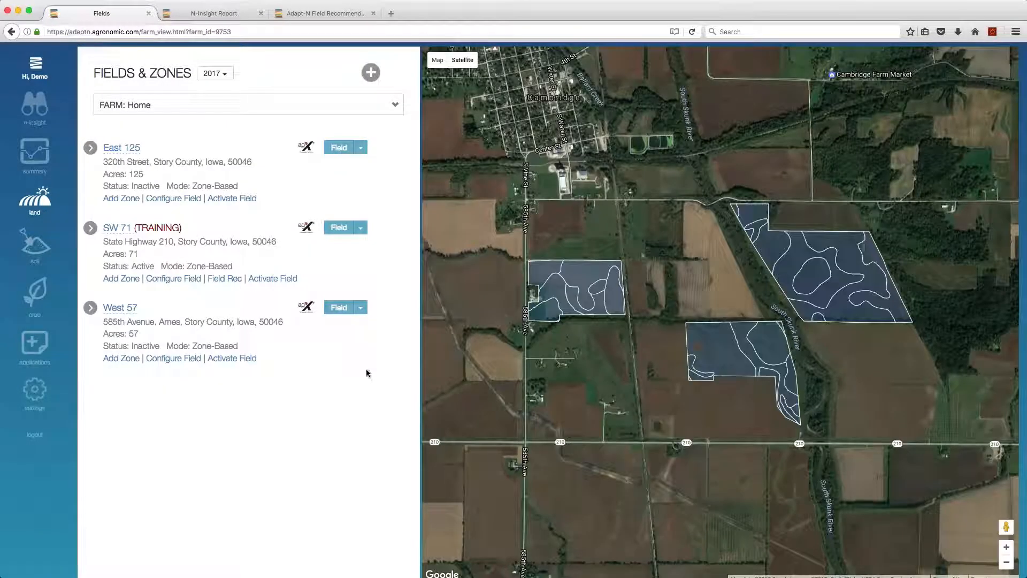
# Step: Run a field recommendation for SW 71 dated 2016-06-01
pyautogui.click(232, 280)
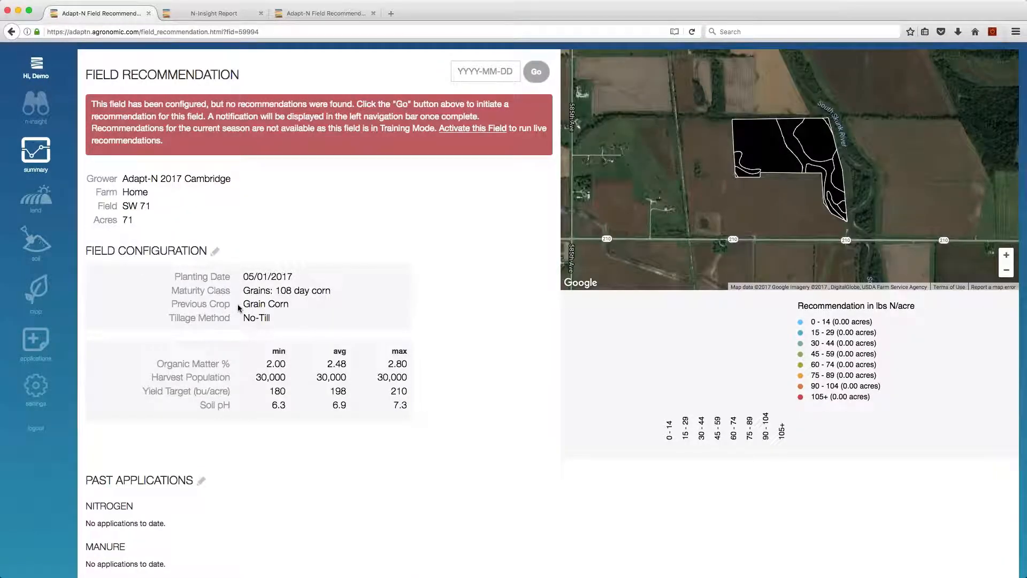
pyautogui.click(470, 71)
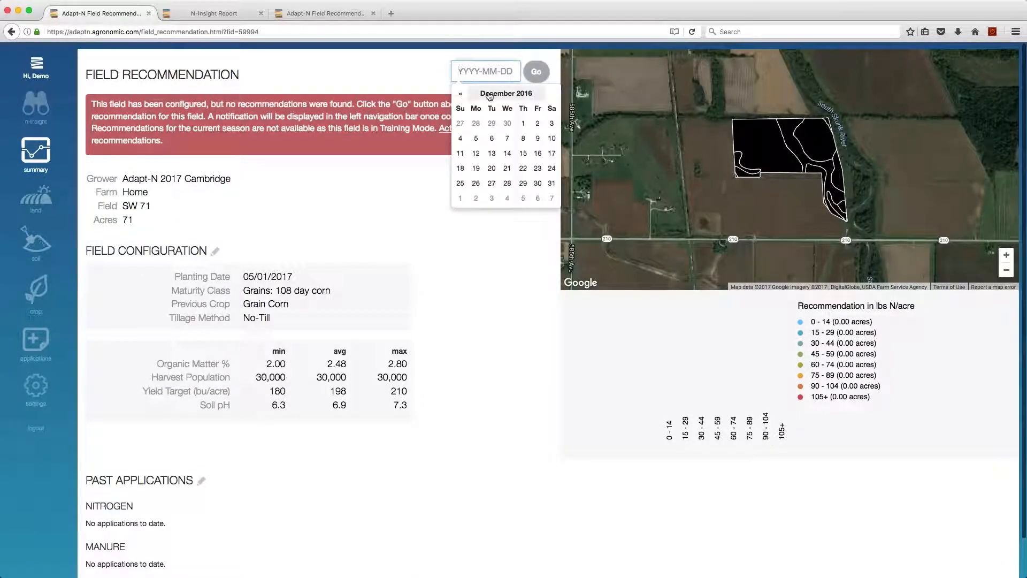
pyautogui.click(492, 96)
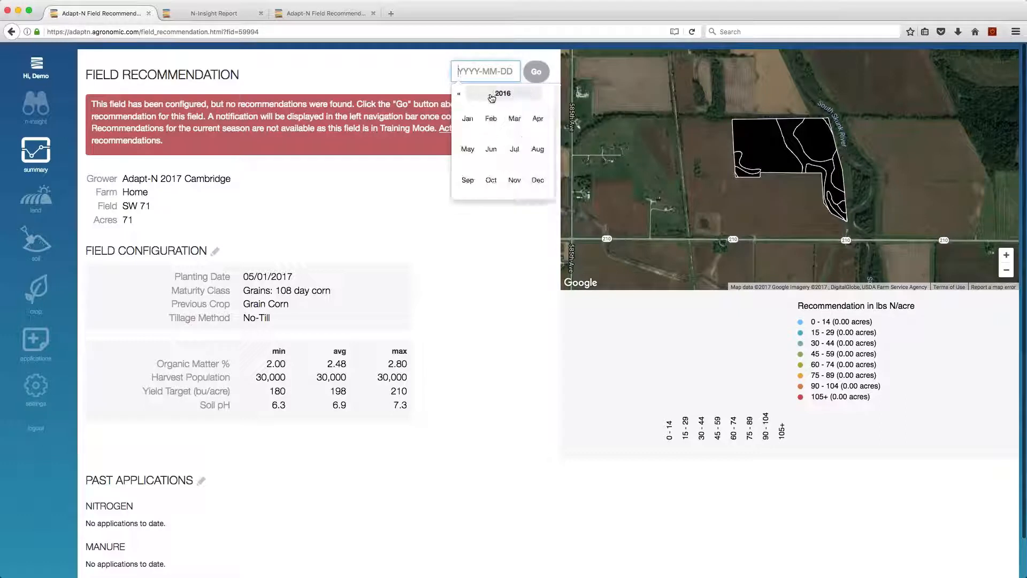
pyautogui.click(491, 149)
pyautogui.click(506, 123)
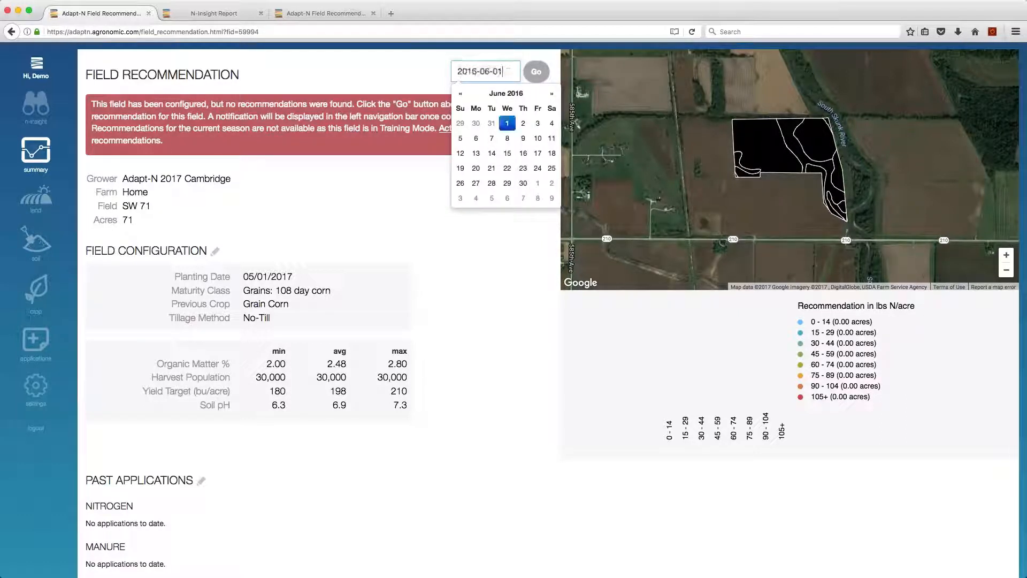
pyautogui.click(535, 71)
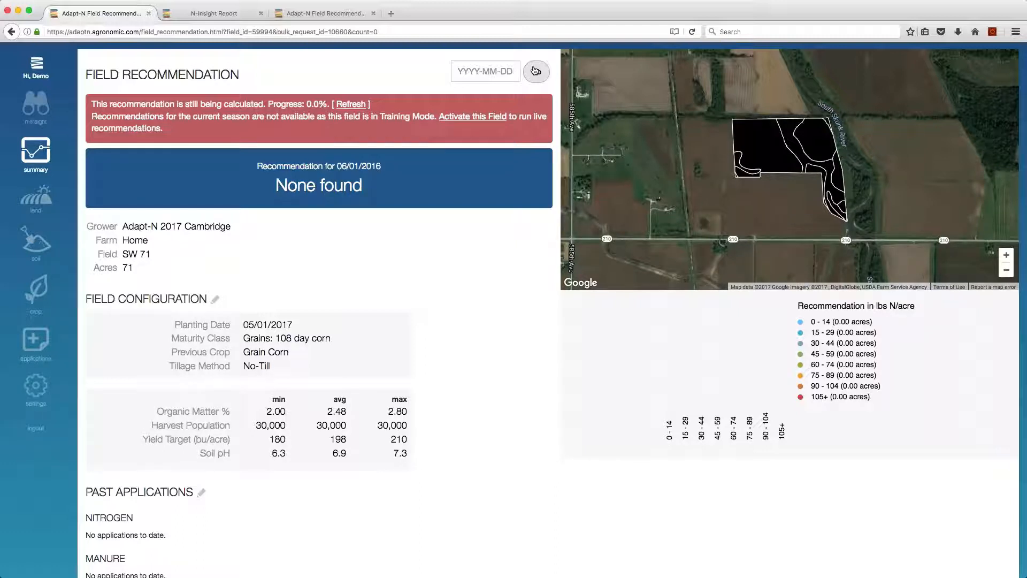
pyautogui.click(535, 71)
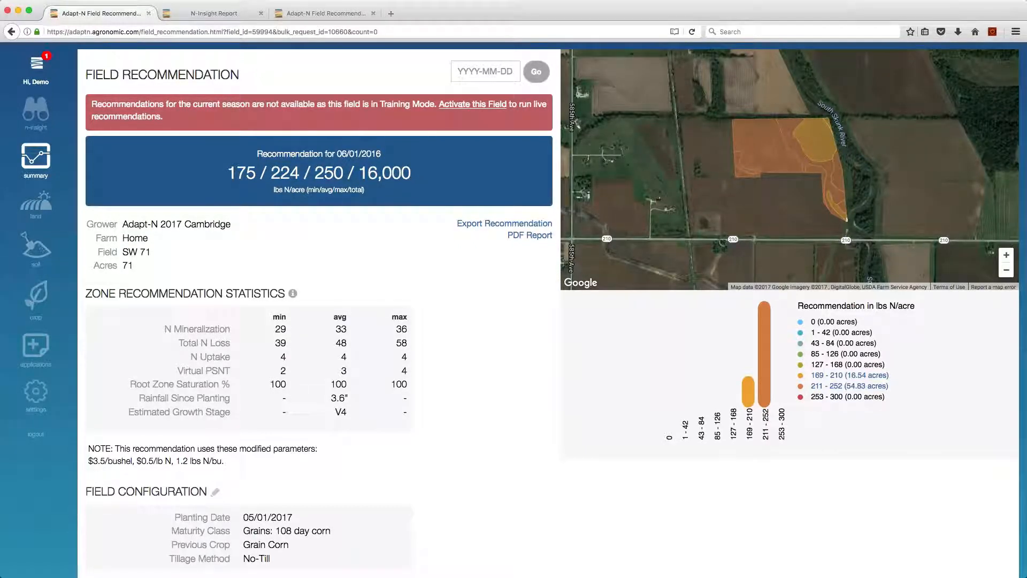
# Step: Reopen SW 71's 06/01/16 training recommendation from the notifications and run another one dated 2012-06-01
pyautogui.click(37, 69)
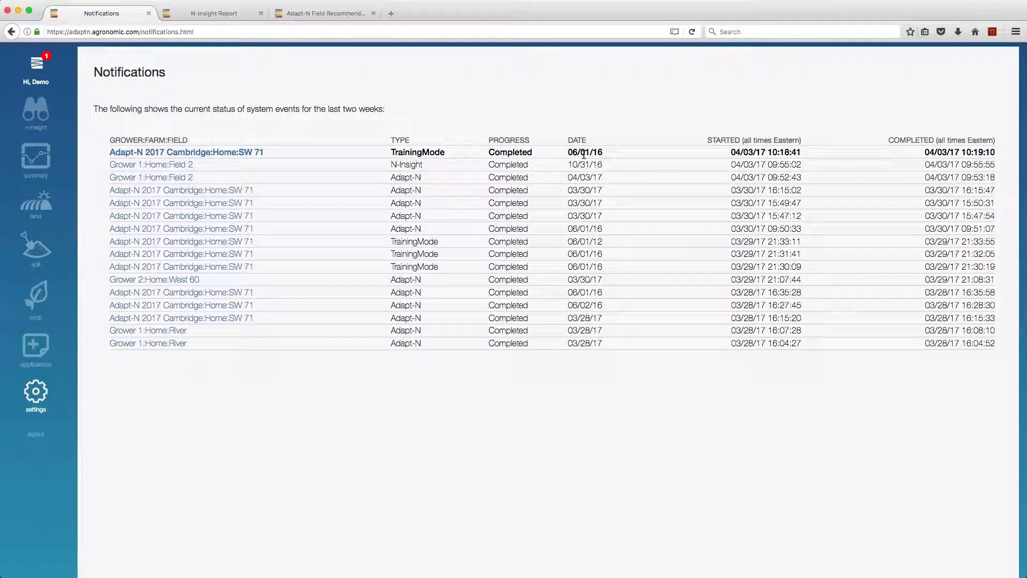
pyautogui.click(218, 154)
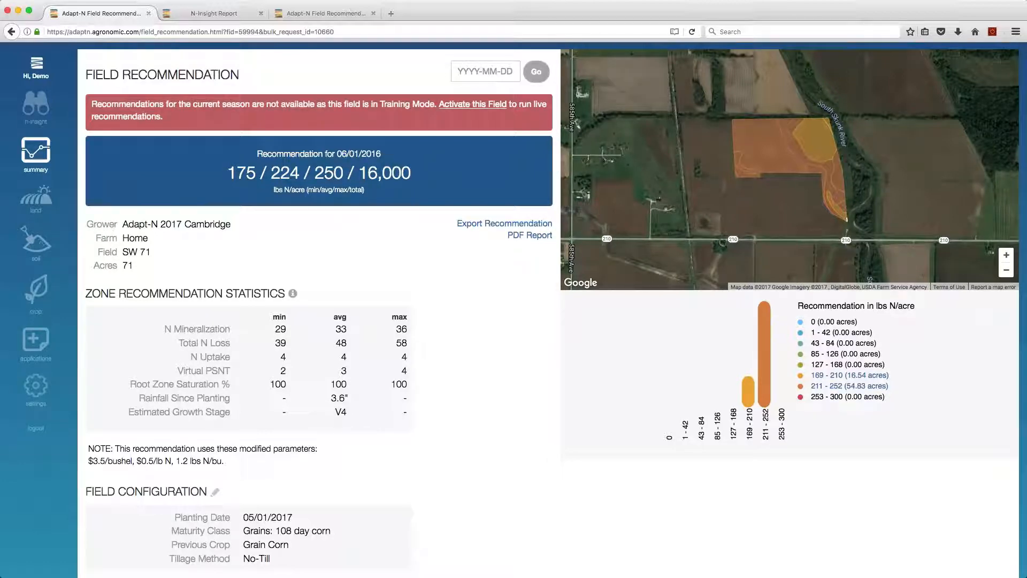
pyautogui.click(478, 70)
pyautogui.click(493, 94)
pyautogui.click(493, 94)
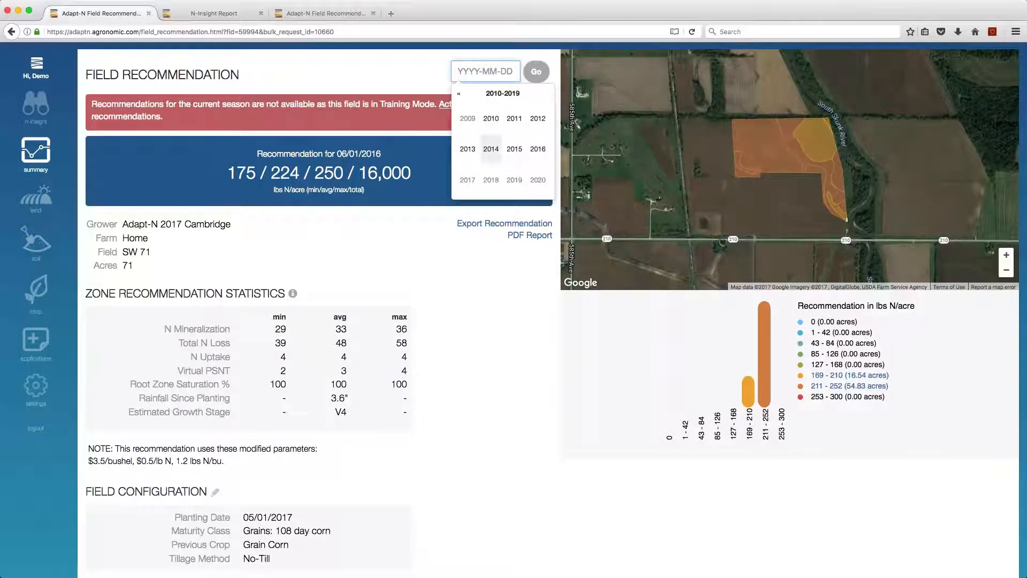
pyautogui.click(536, 122)
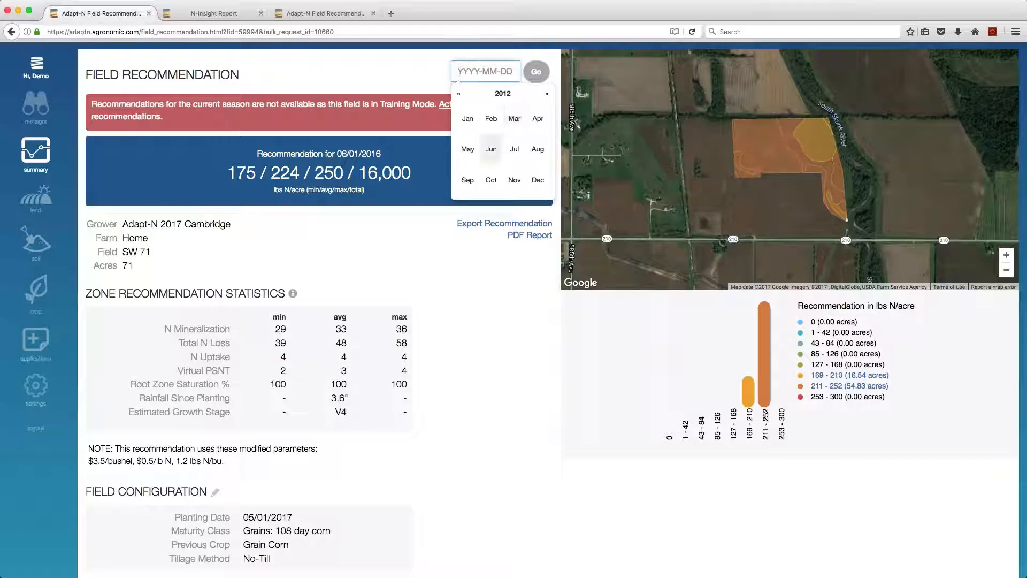
pyautogui.click(491, 149)
pyautogui.click(537, 123)
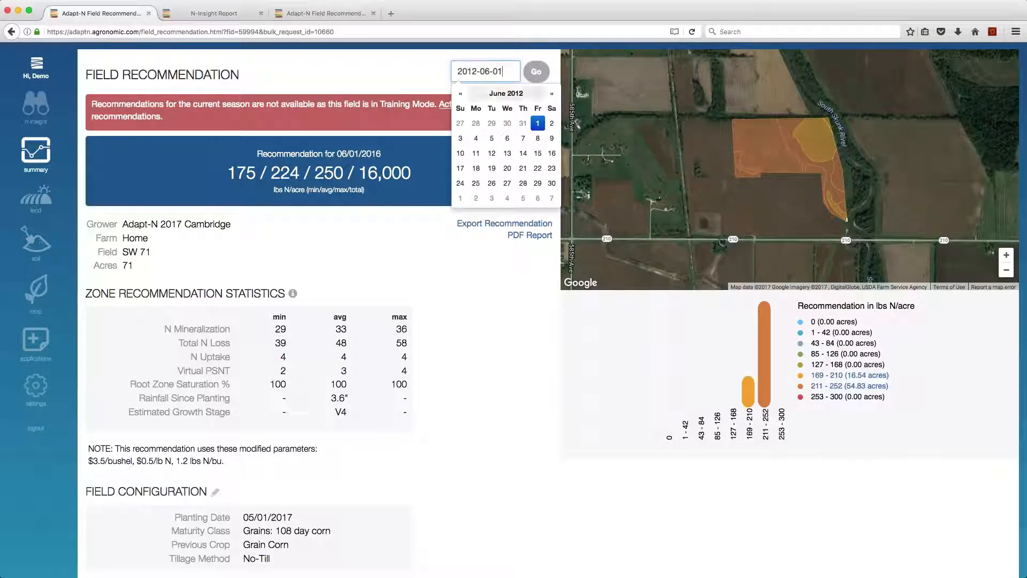
pyautogui.click(536, 74)
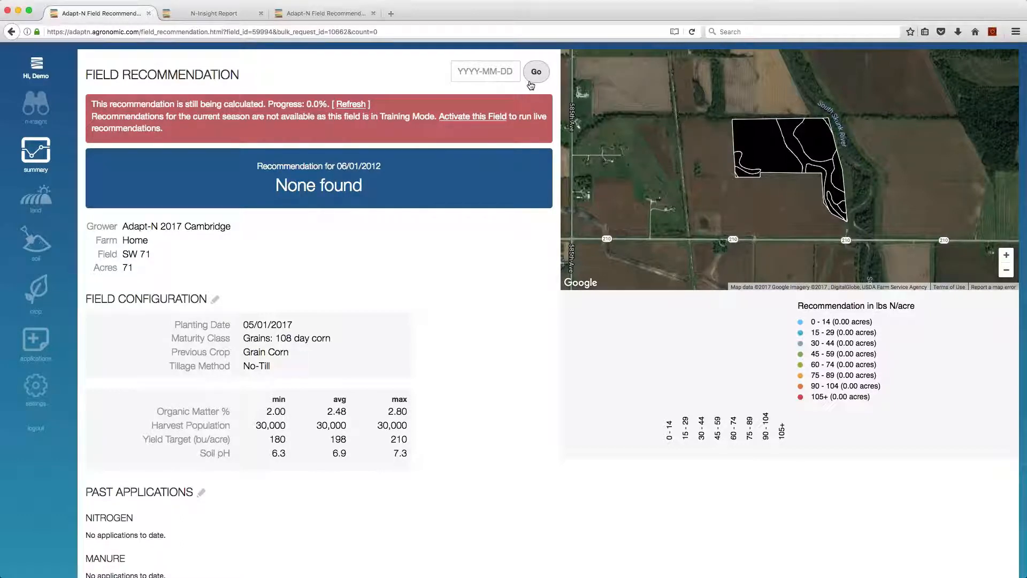
# Step: Open SW 71's latest 06/01/16 and 06/01/12 training mode recommendations from the notifications in separate browser tabs
pyautogui.click(34, 63)
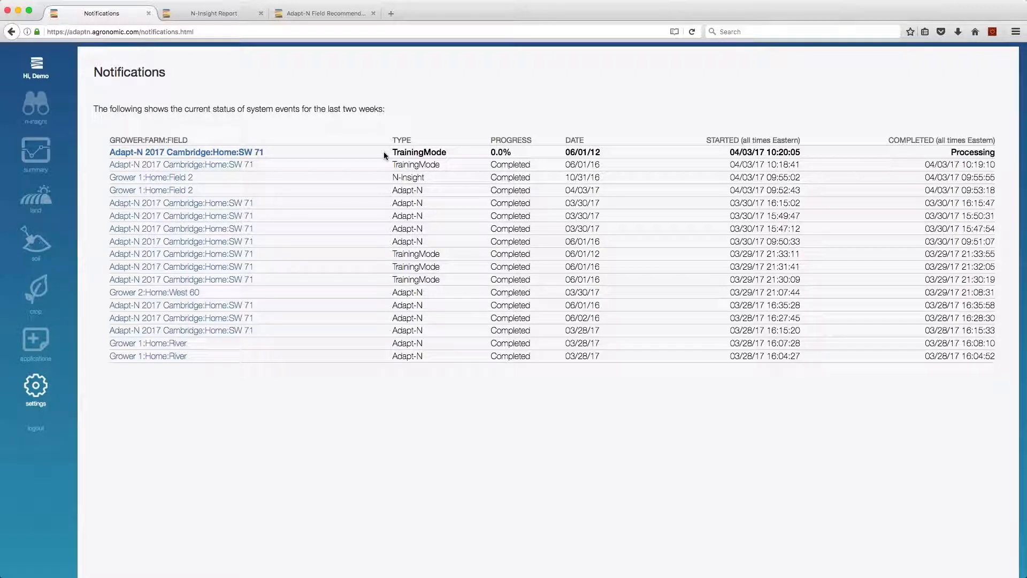
pyautogui.rightClick(240, 164)
pyautogui.click(258, 168)
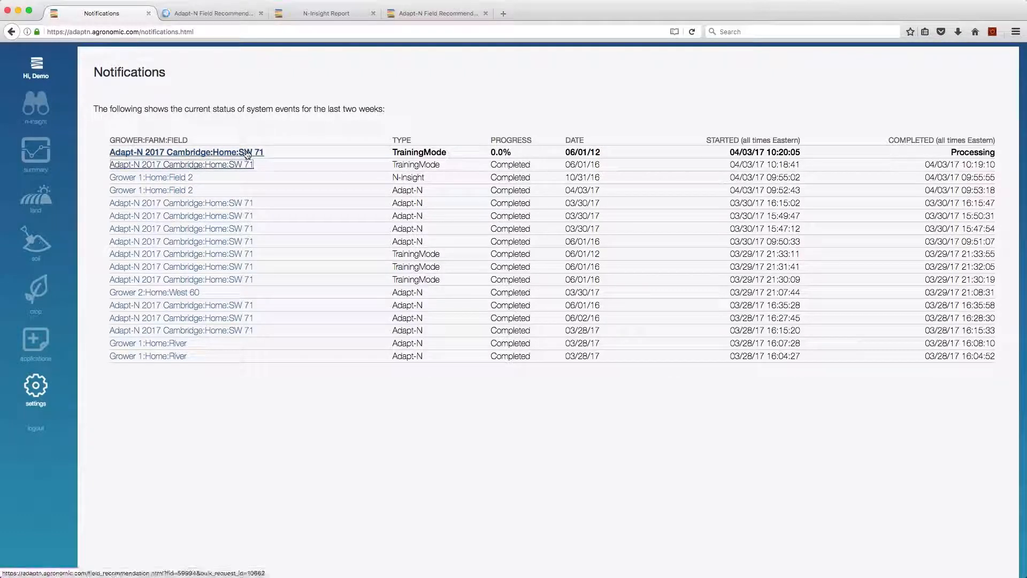
pyautogui.rightClick(247, 154)
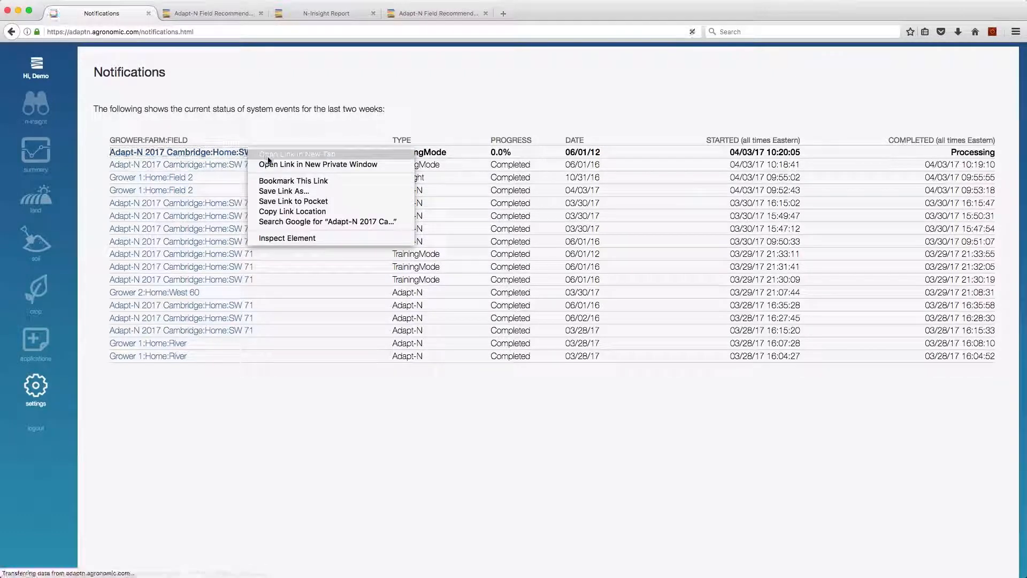
pyautogui.click(266, 160)
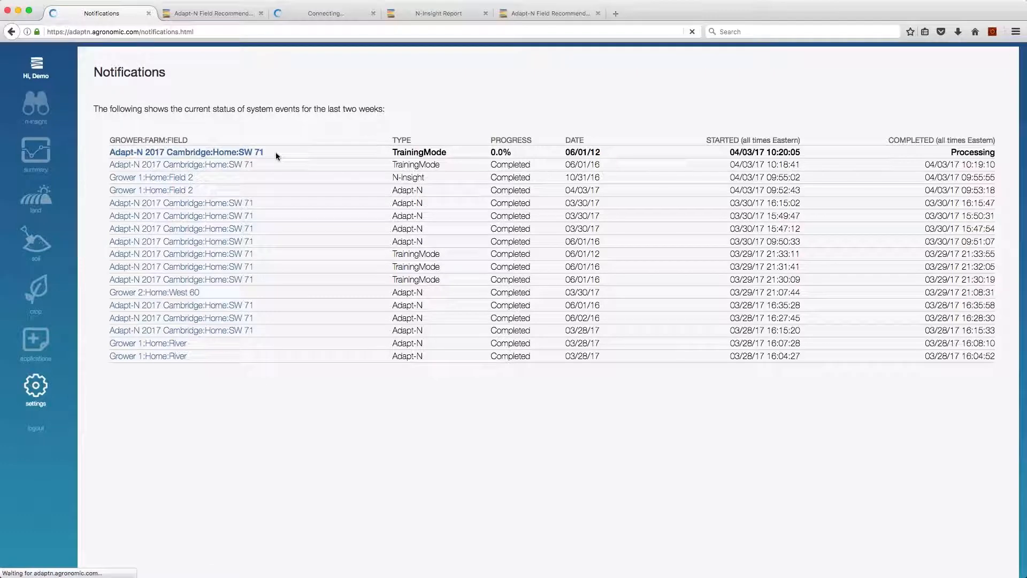
# Step: Compare the nitrogen totals and zone statistics of SW 71's 06/01/2016 and 06/01/2012 recommendations
pyautogui.click(223, 14)
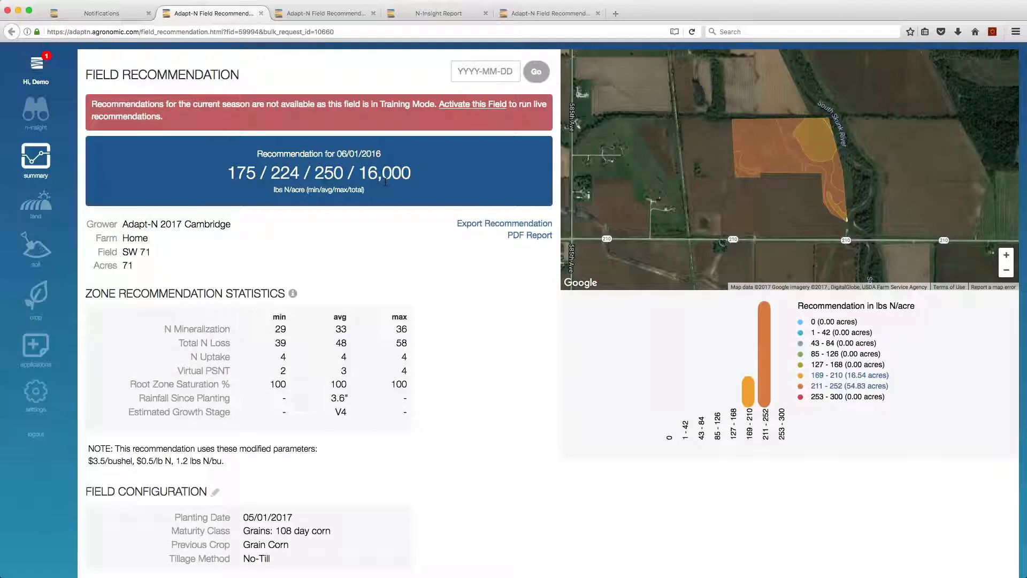
pyautogui.click(325, 15)
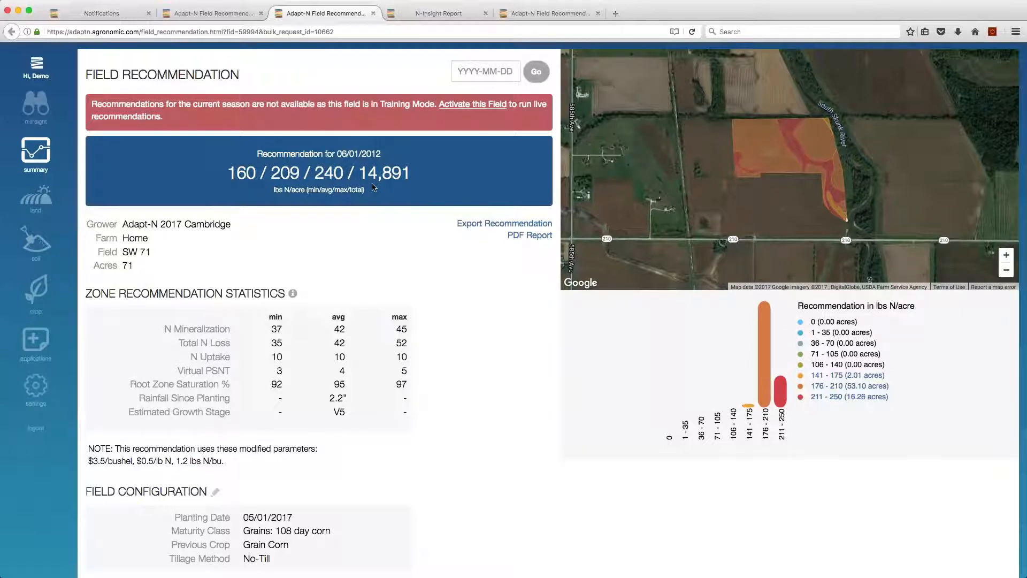
pyautogui.moveTo(360, 172); pyautogui.dragTo(430, 176)
pyautogui.click(417, 254)
pyautogui.scroll(-1, 417, 254)
pyautogui.scroll(1, 787, 112)
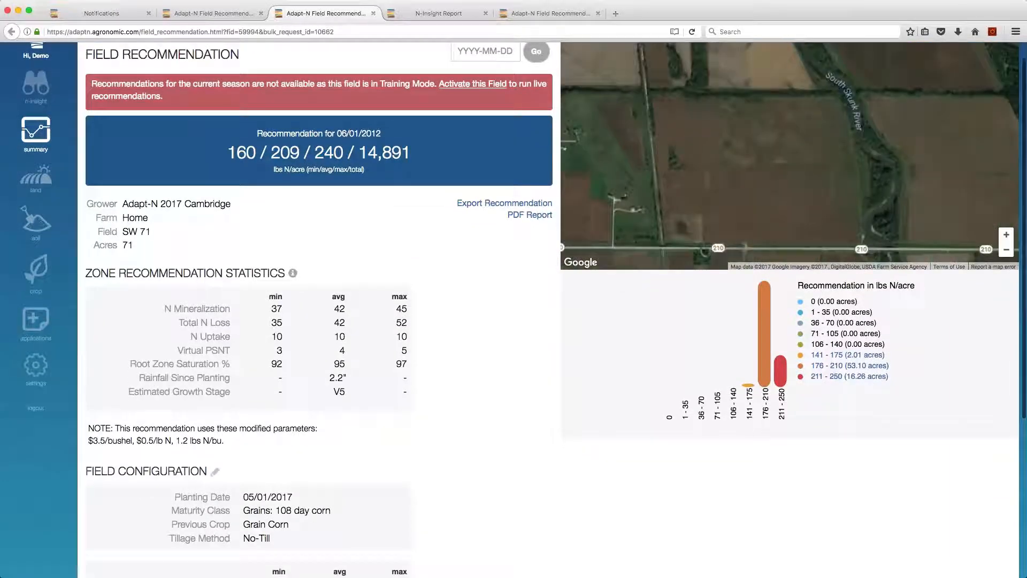
# Step: Open Zone 1's recommendation details from SW 71's 06/01/2012 and 06/01/2016 maps and arrange their browser tabs next to each other
pyautogui.scroll(2, 766, 151)
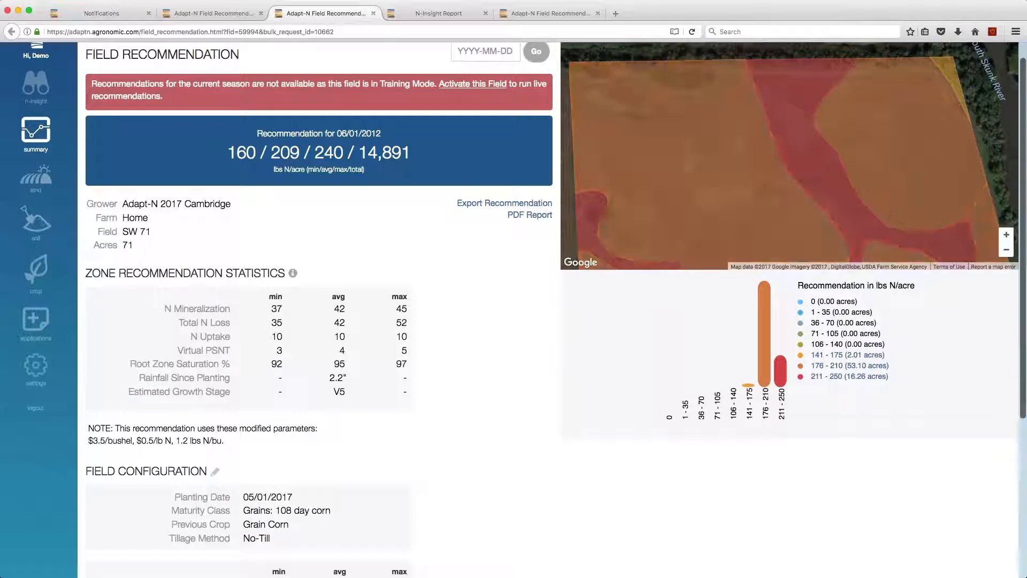
pyautogui.click(1007, 250)
pyautogui.click(759, 160)
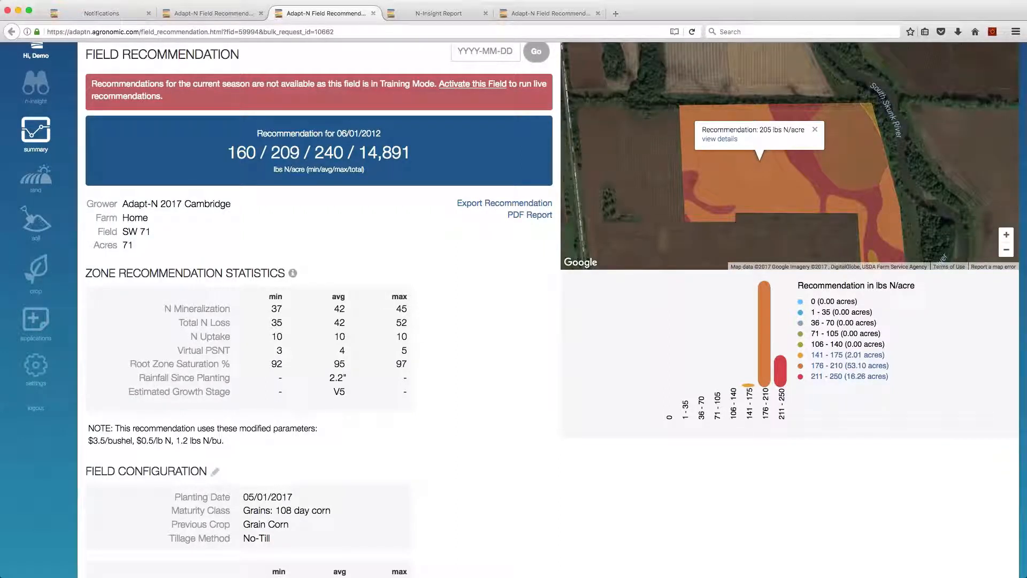
pyautogui.click(720, 139)
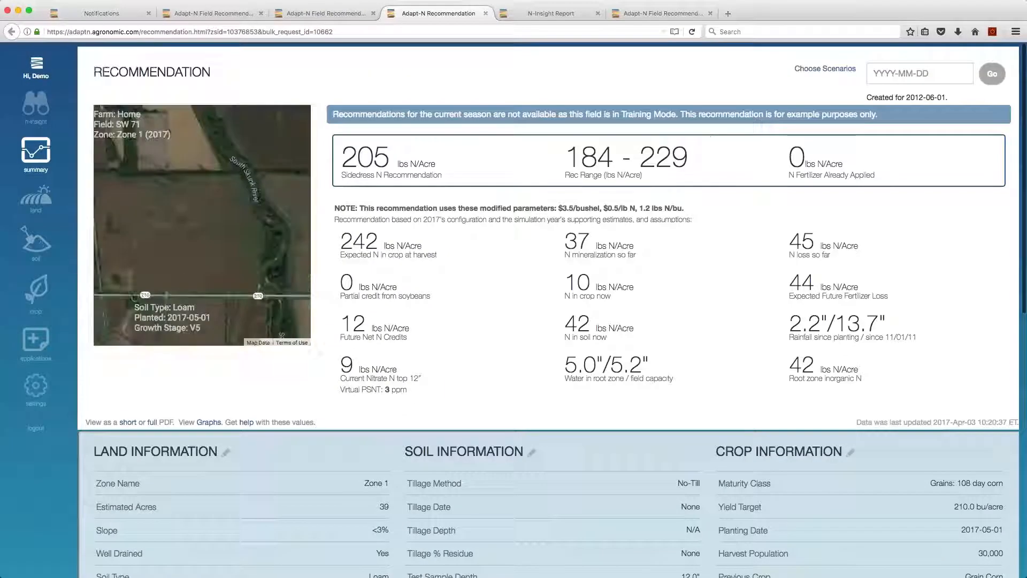
pyautogui.click(211, 14)
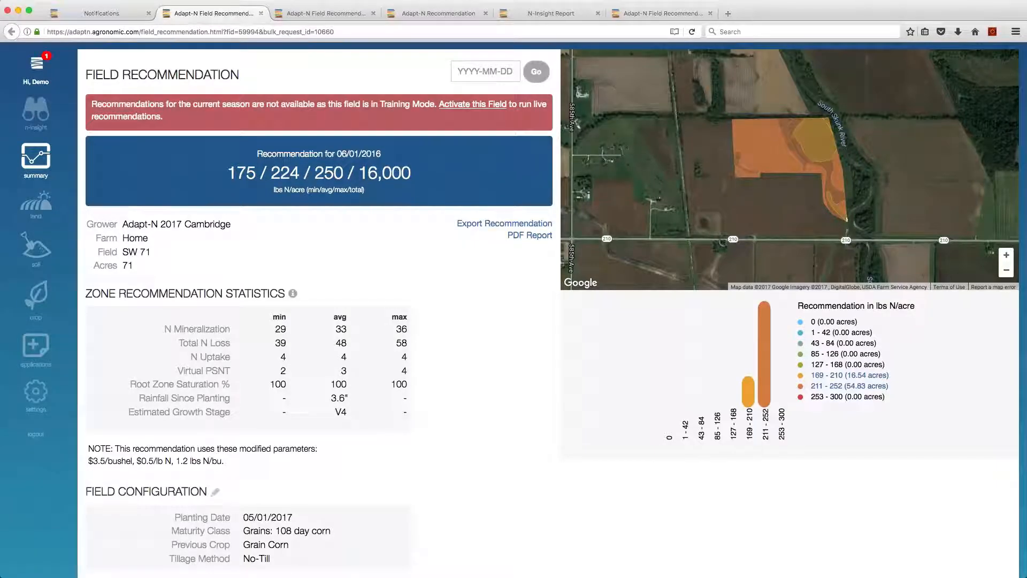
pyautogui.click(769, 152)
pyautogui.click(724, 131)
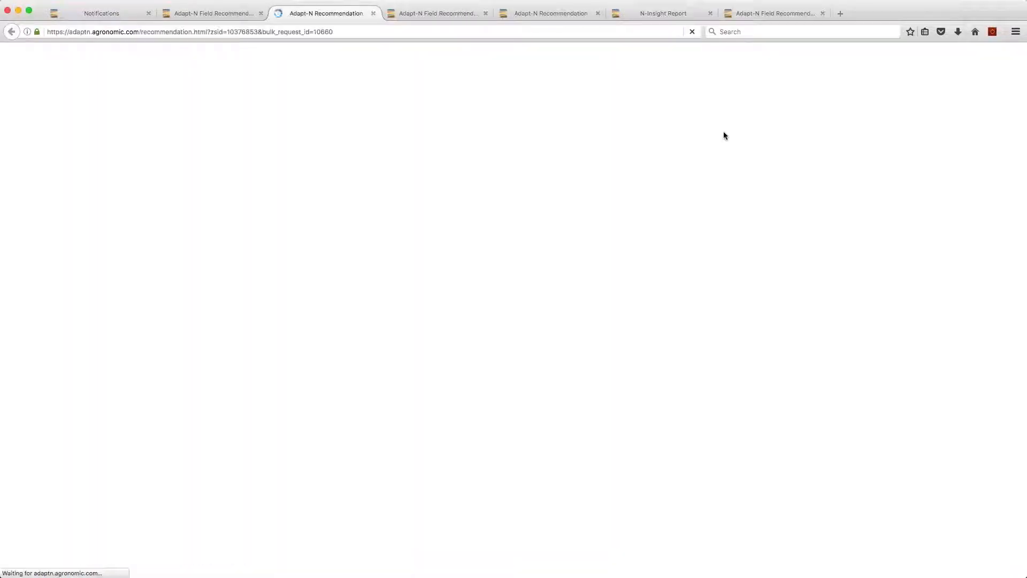
pyautogui.moveTo(327, 13); pyautogui.dragTo(454, 14)
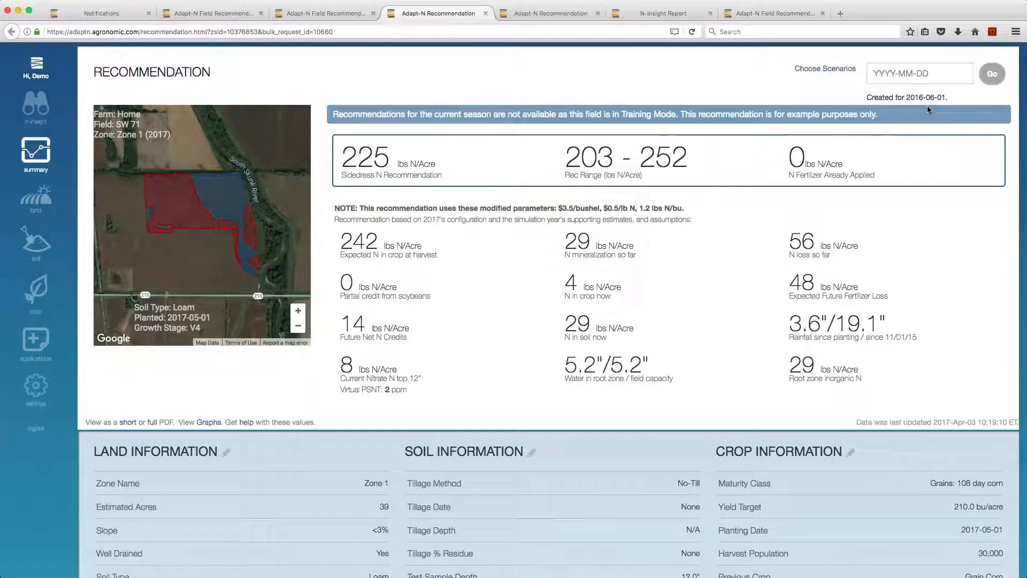
# Step: Compare Zone 1's 2016-06-01 and 2012-06-01 sidedress recommendations and rainfall, and view the 2012 nitrogen availability and Total N Loss & Precipitation graphs
pyautogui.click(551, 13)
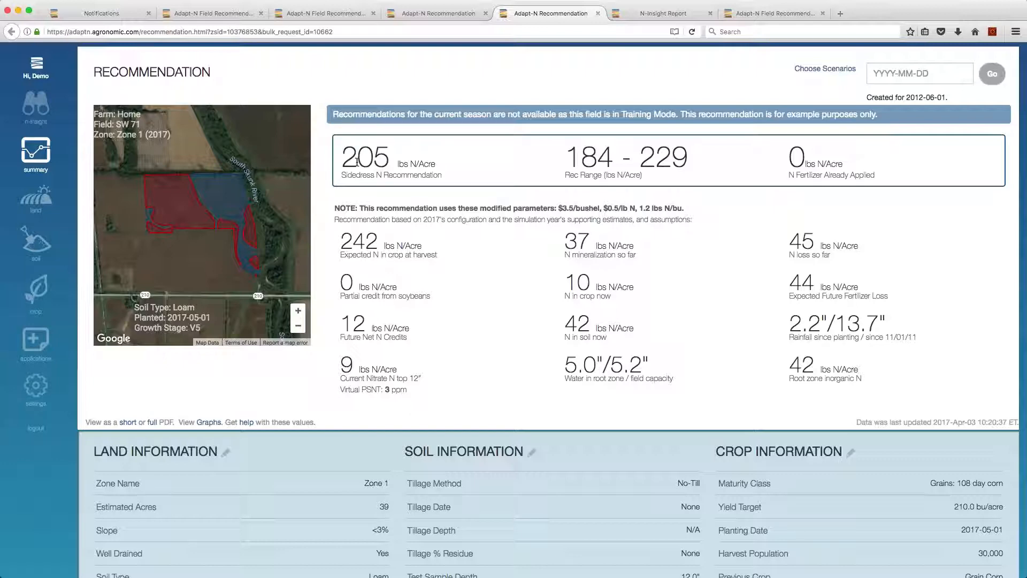
pyautogui.moveTo(790, 324); pyautogui.dragTo(825, 323)
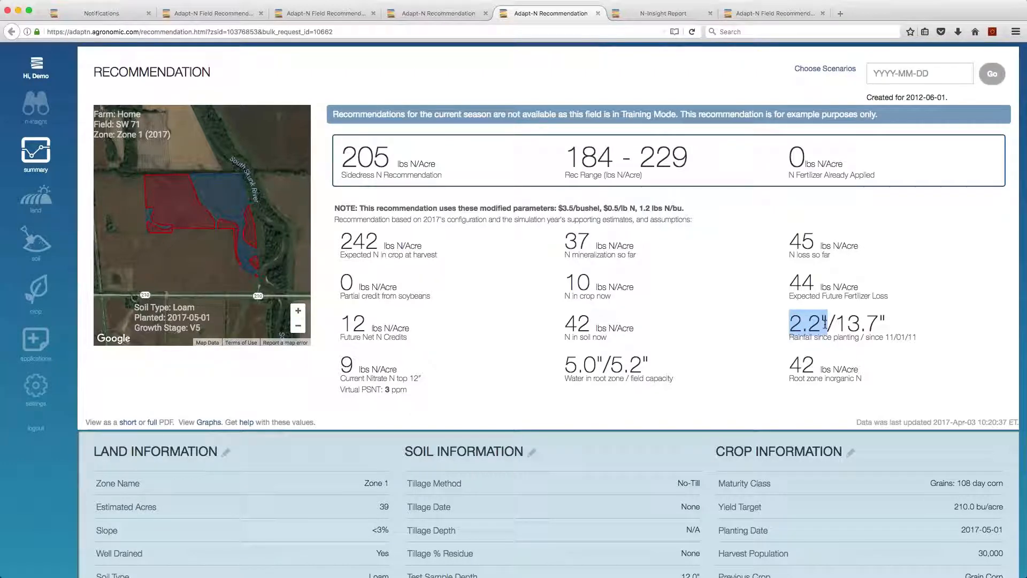
pyautogui.hotkey('ctrl', 'shift', 'Tab')
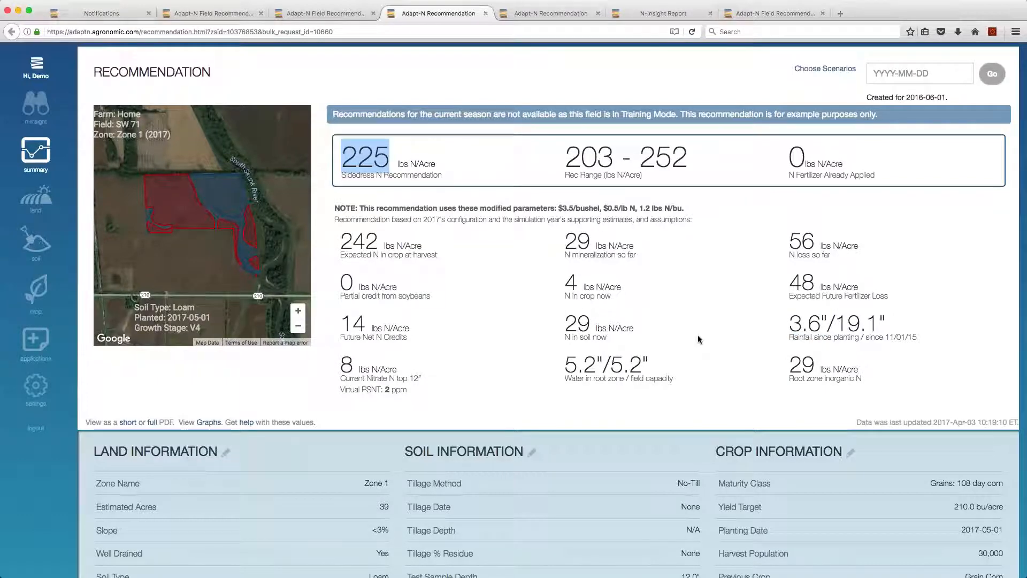
pyautogui.click(564, 20)
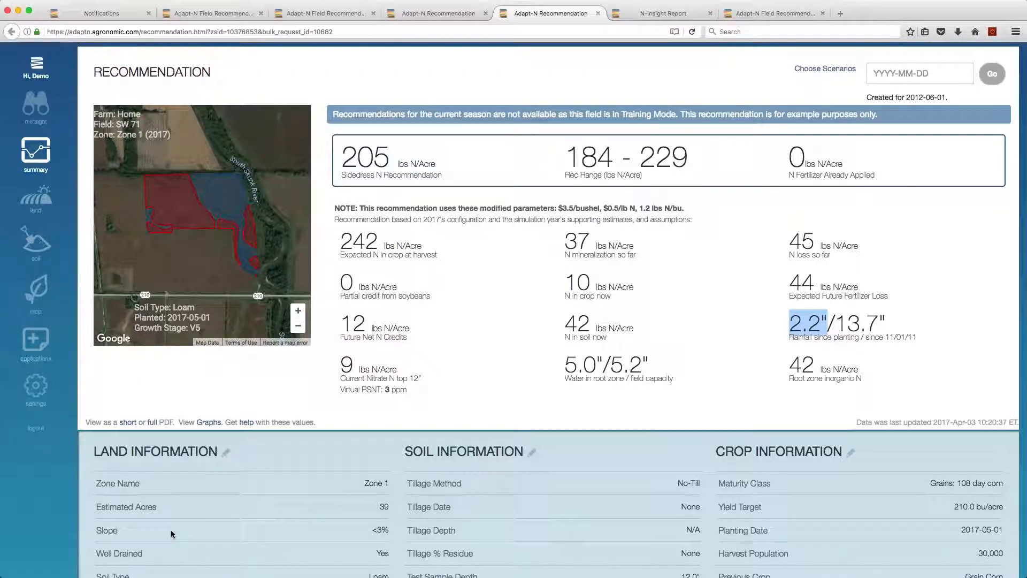
pyautogui.click(208, 422)
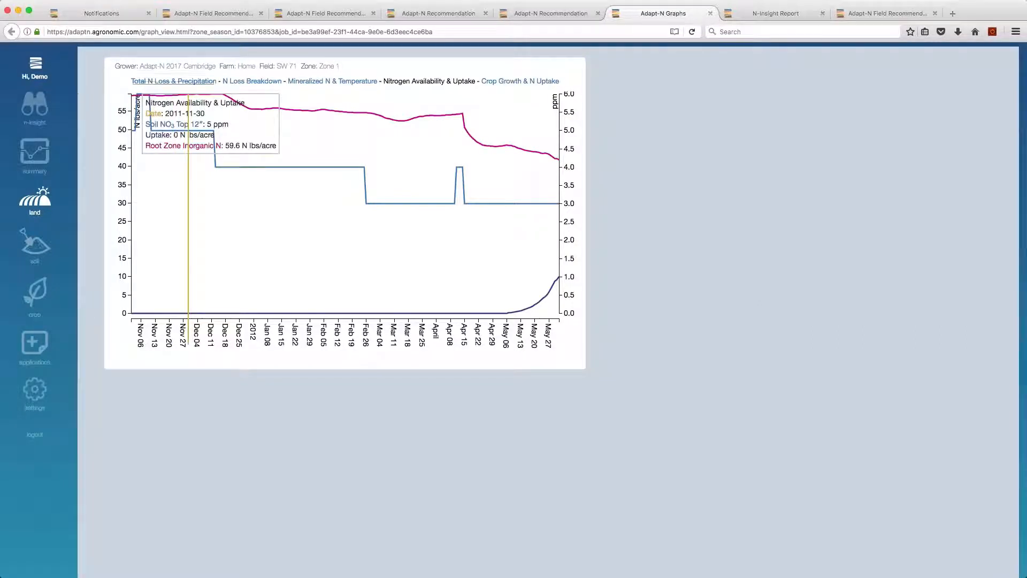
pyautogui.click(173, 81)
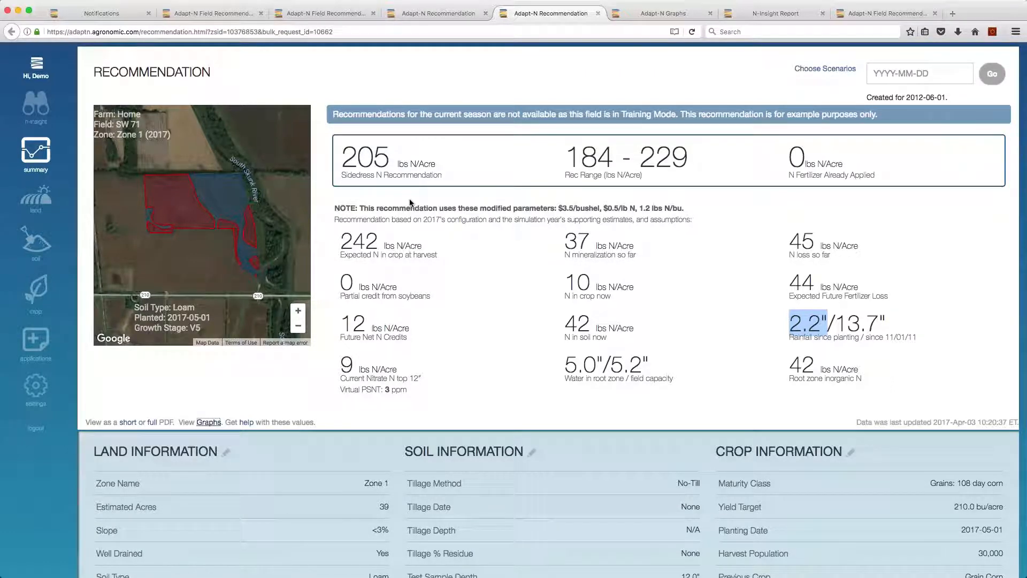
# Step: Highlight the modified parameters note in both the Zone 1 and the SW 71 field recommendation for 06/01/2012
pyautogui.moveTo(333, 208); pyautogui.dragTo(697, 212)
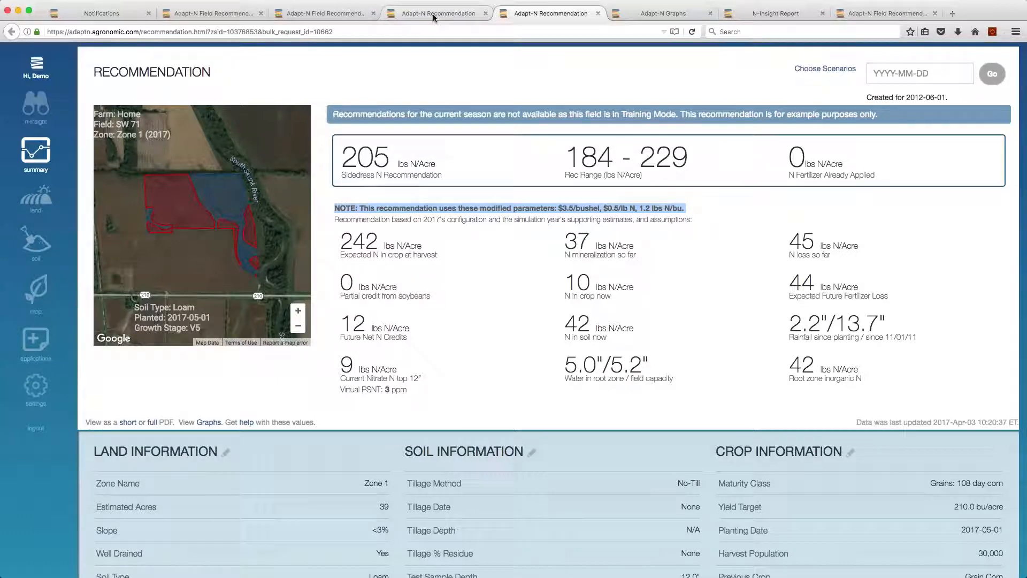
pyautogui.click(340, 15)
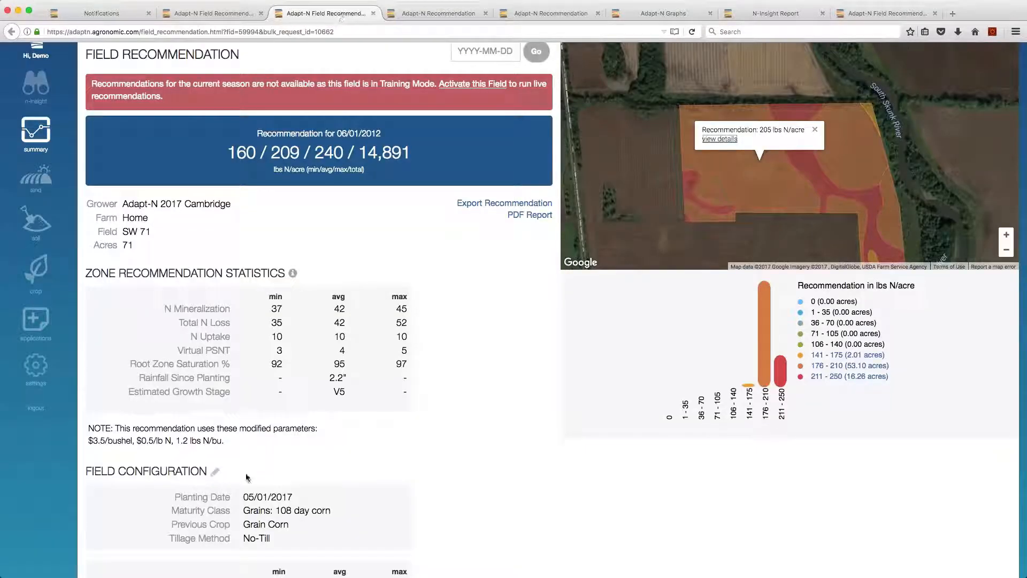
pyautogui.moveTo(227, 440); pyautogui.dragTo(81, 428)
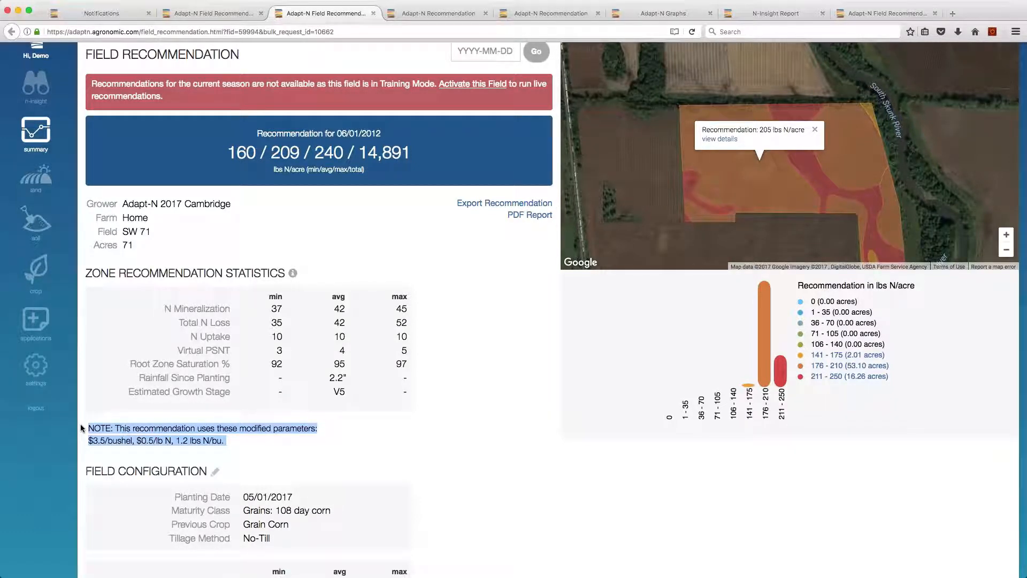
# Step: Remove the modified price and nitrogen parameters of grower account Adapt-N 2017 Cambridge and reopen its parameters to check the defaults
pyautogui.click(36, 366)
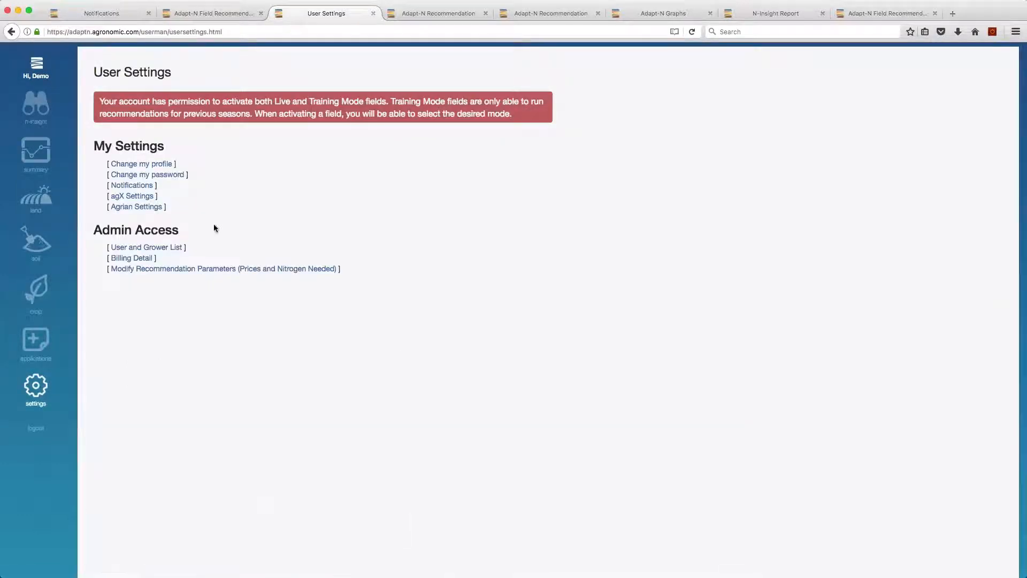
pyautogui.click(165, 248)
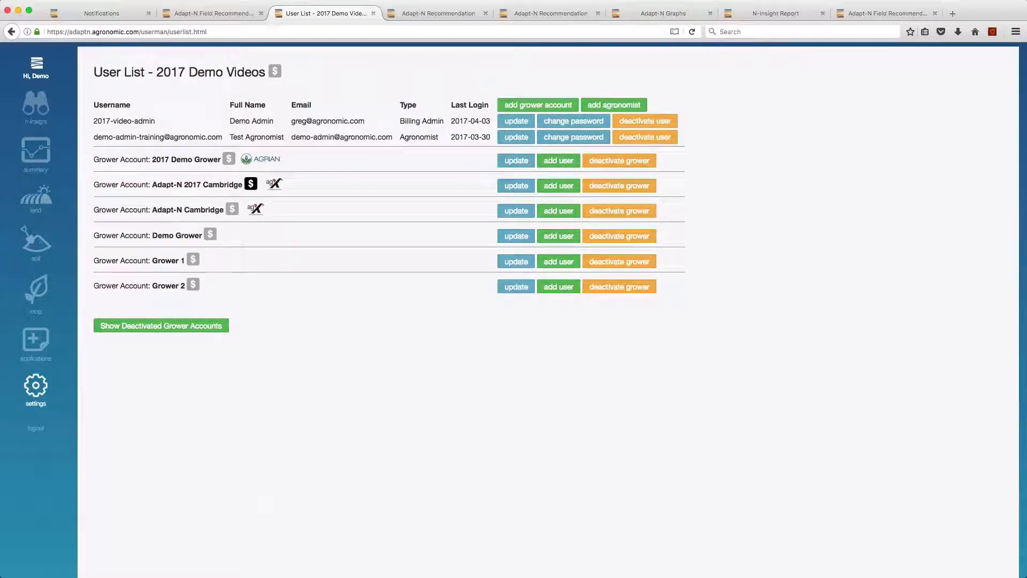
pyautogui.click(251, 184)
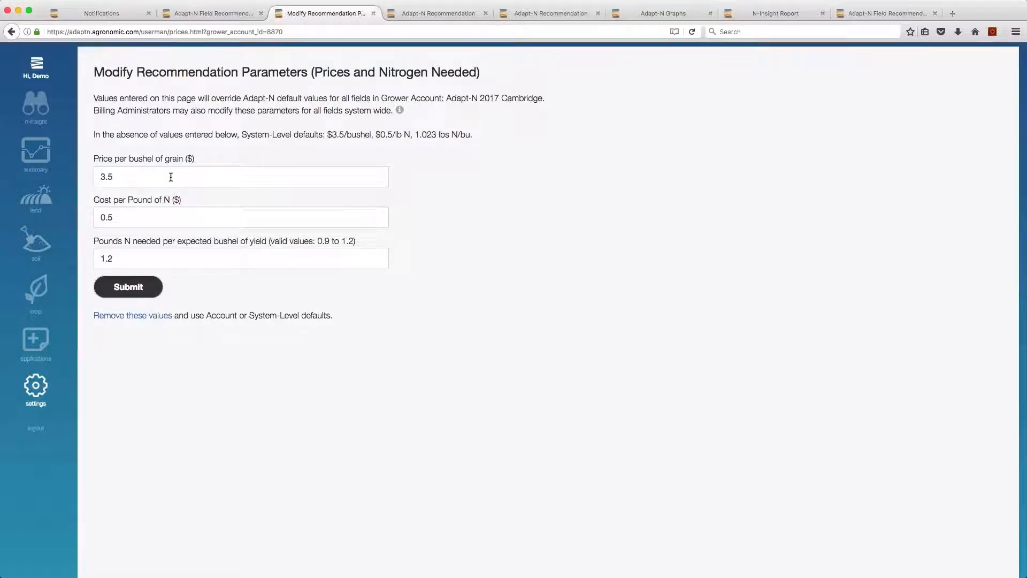
pyautogui.press('Tab')
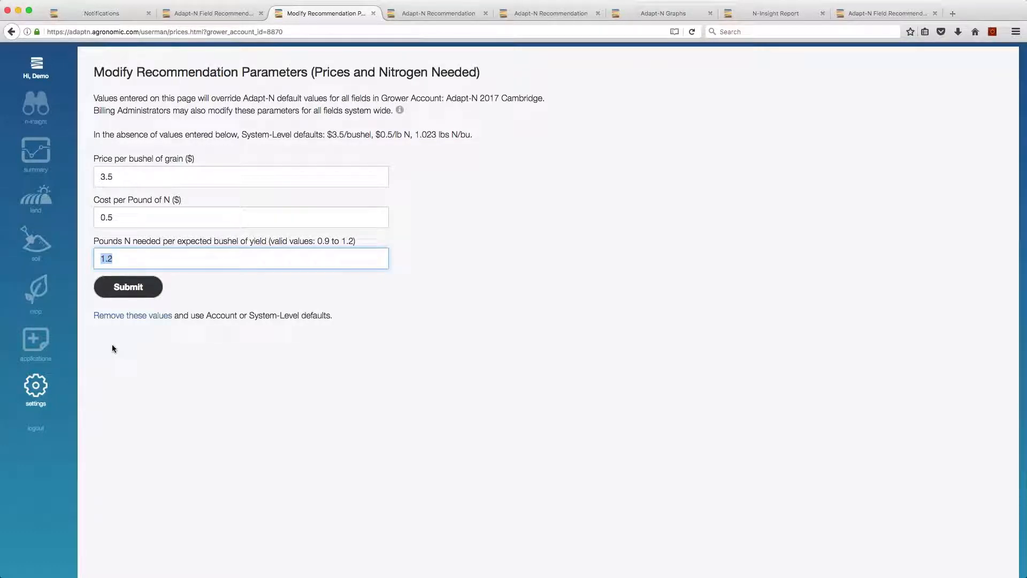
pyautogui.click(150, 317)
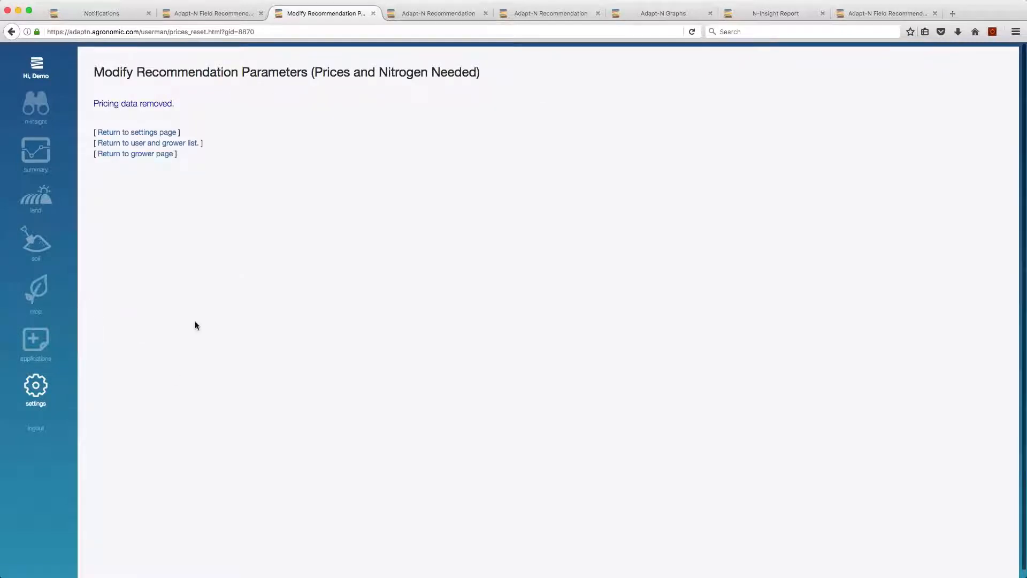
pyautogui.click(178, 143)
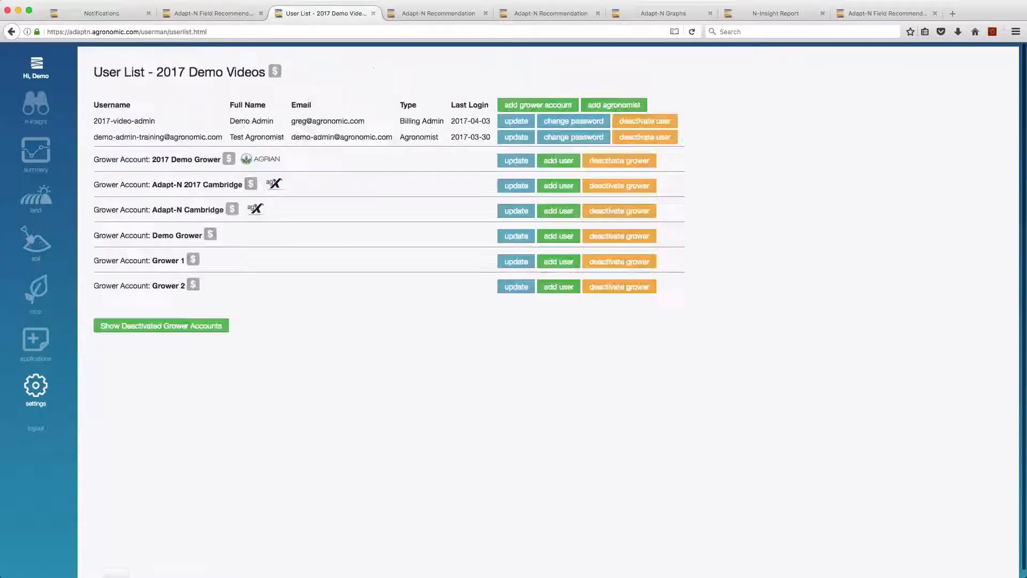
pyautogui.click(254, 185)
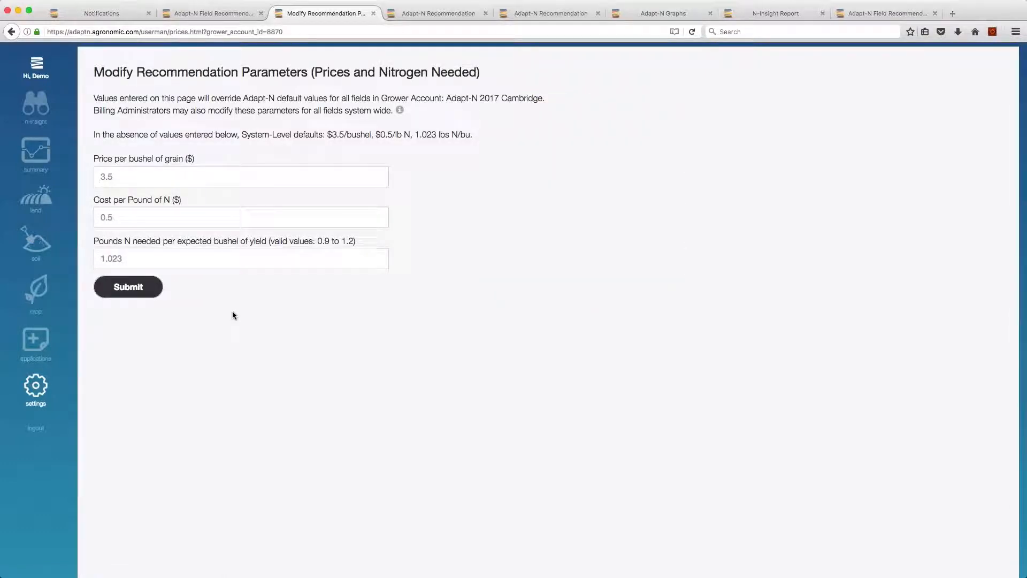
# Step: Highlight the yield target and expected N at harvest in Zone 1's 2016 recommendation, and rerun it for 2016-06-01
pyautogui.click(437, 13)
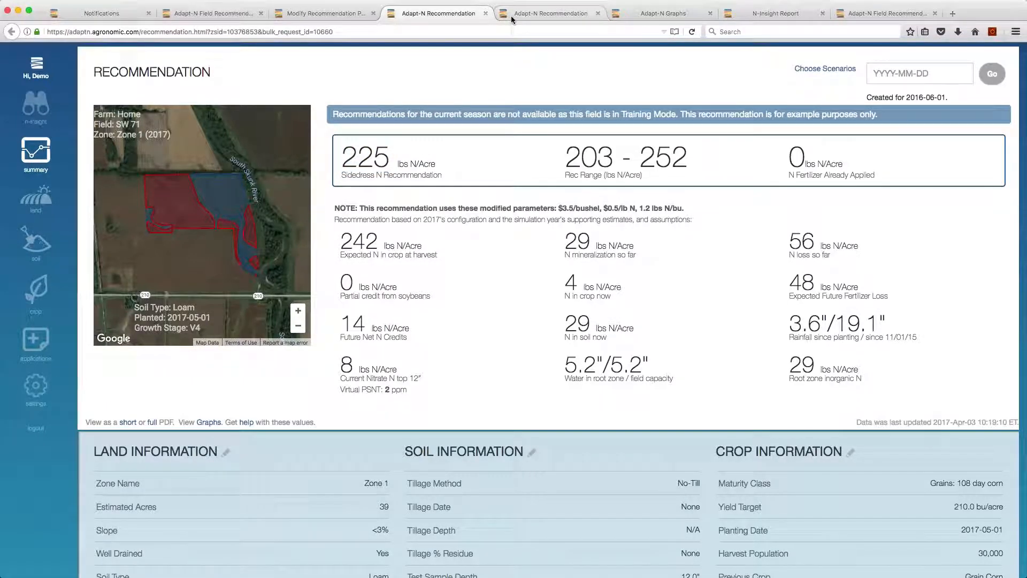
pyautogui.press('super+l')
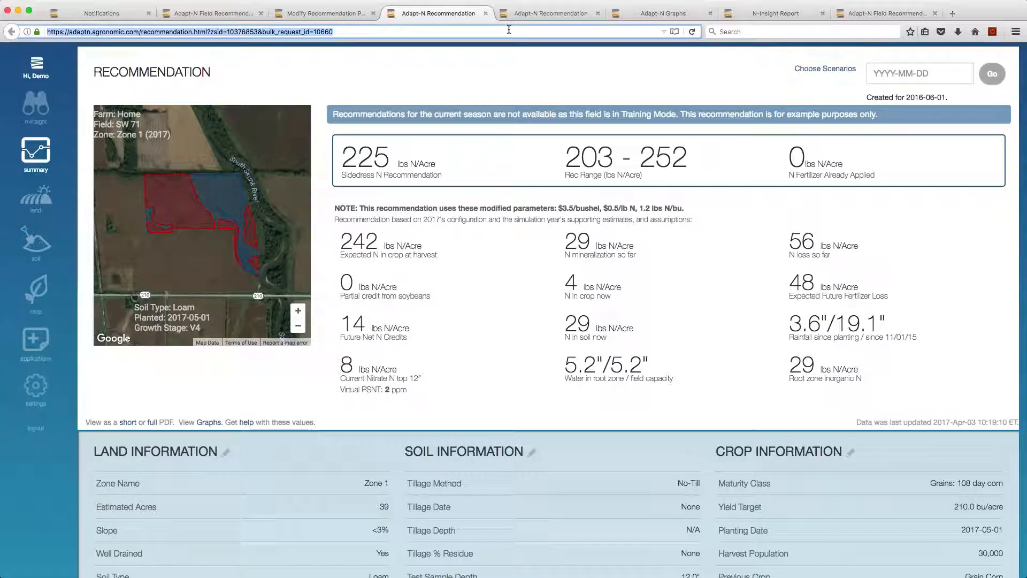
pyautogui.click(900, 73)
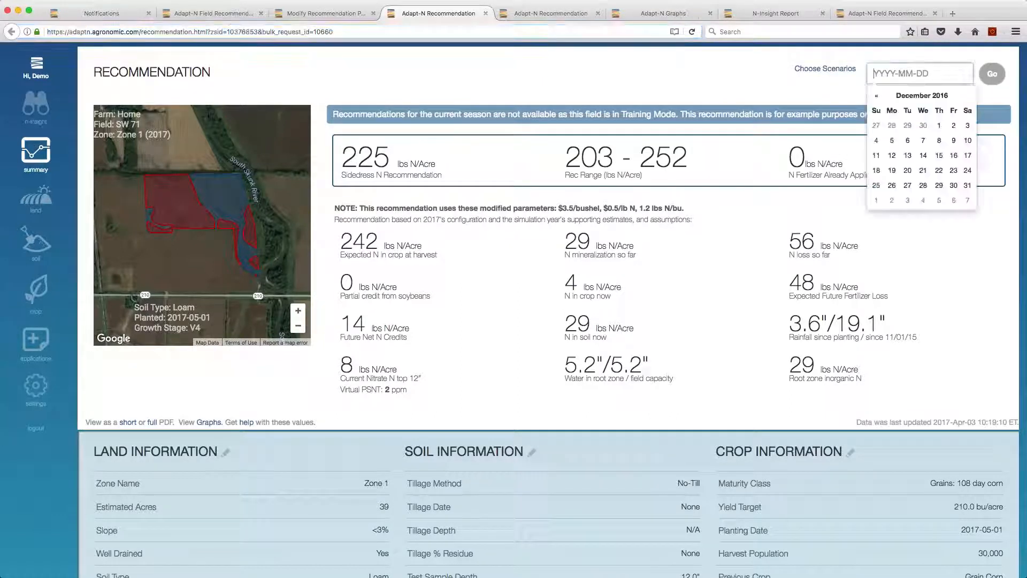
pyautogui.click(919, 95)
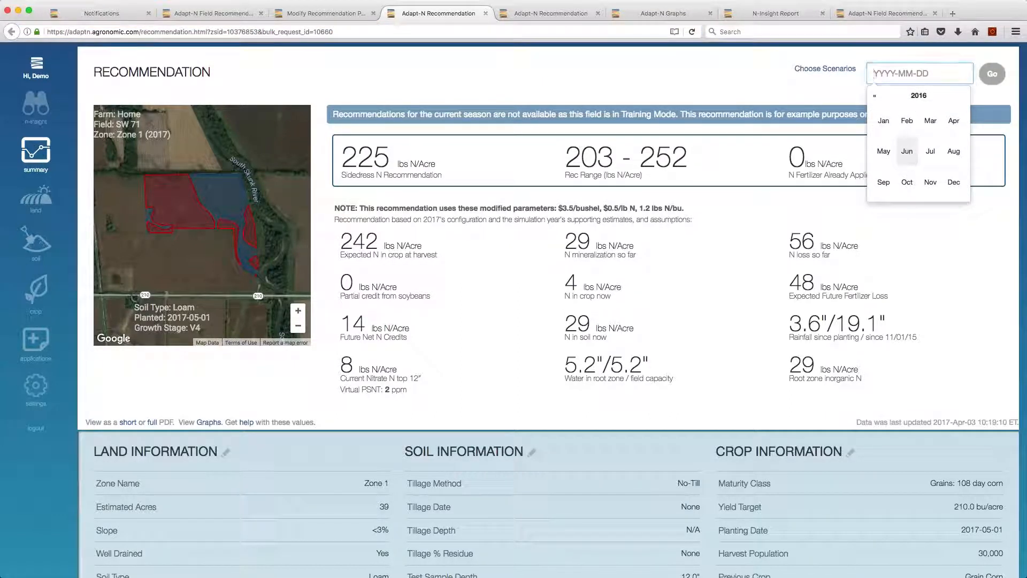
pyautogui.click(907, 151)
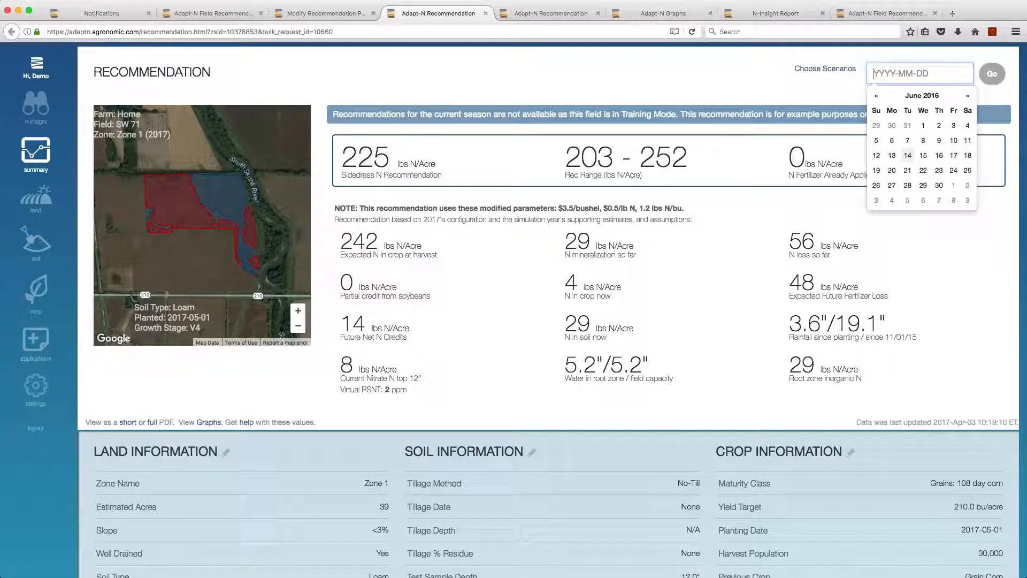
pyautogui.click(923, 125)
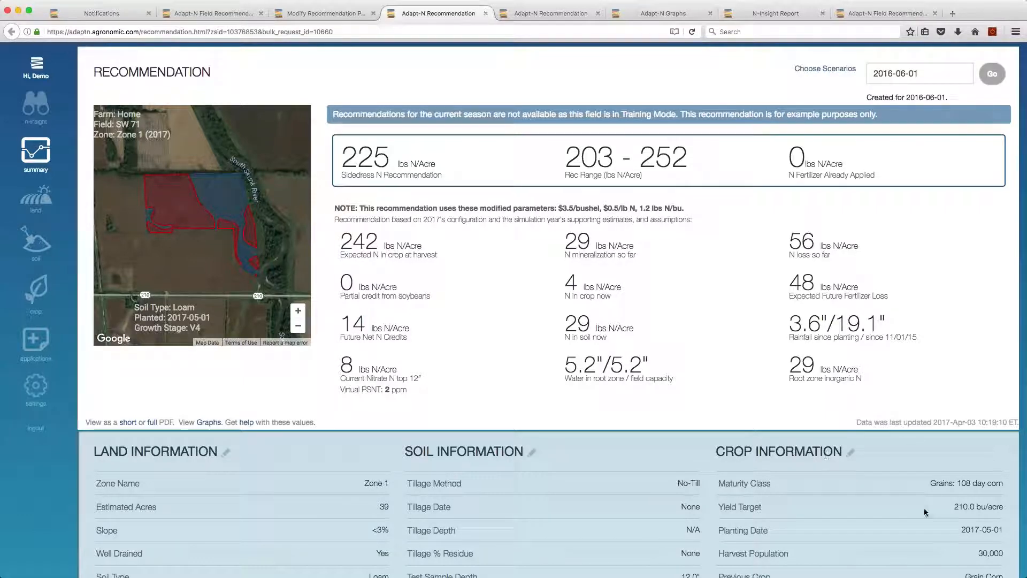
pyautogui.moveTo(955, 507); pyautogui.dragTo(1002, 507)
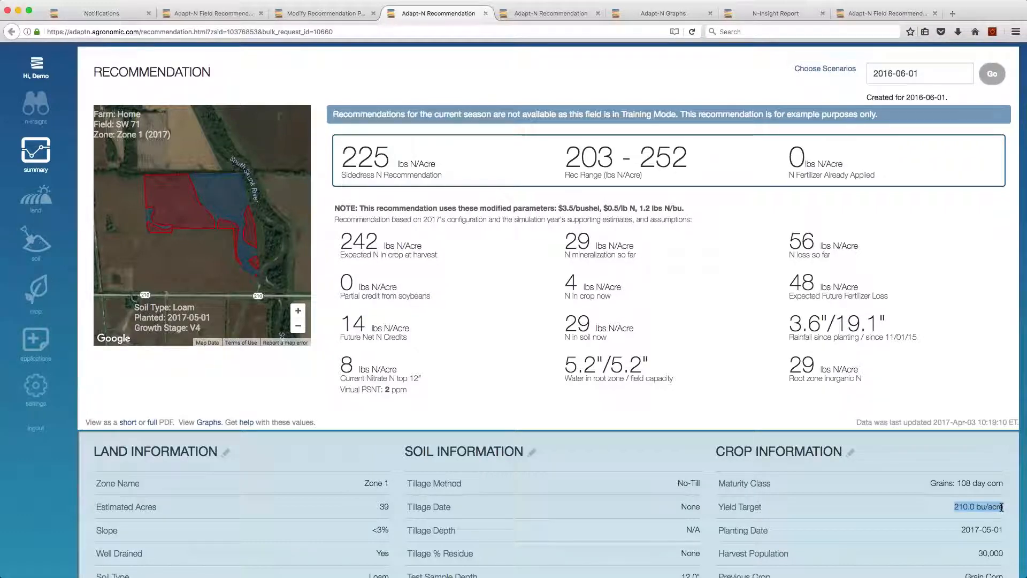
pyautogui.moveTo(337, 238); pyautogui.dragTo(465, 255)
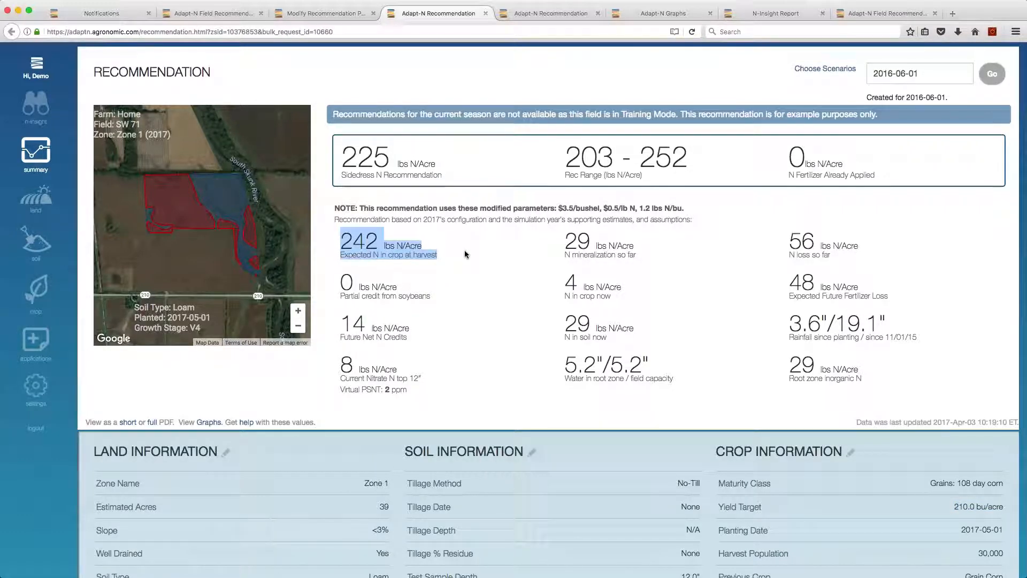
pyautogui.click(992, 75)
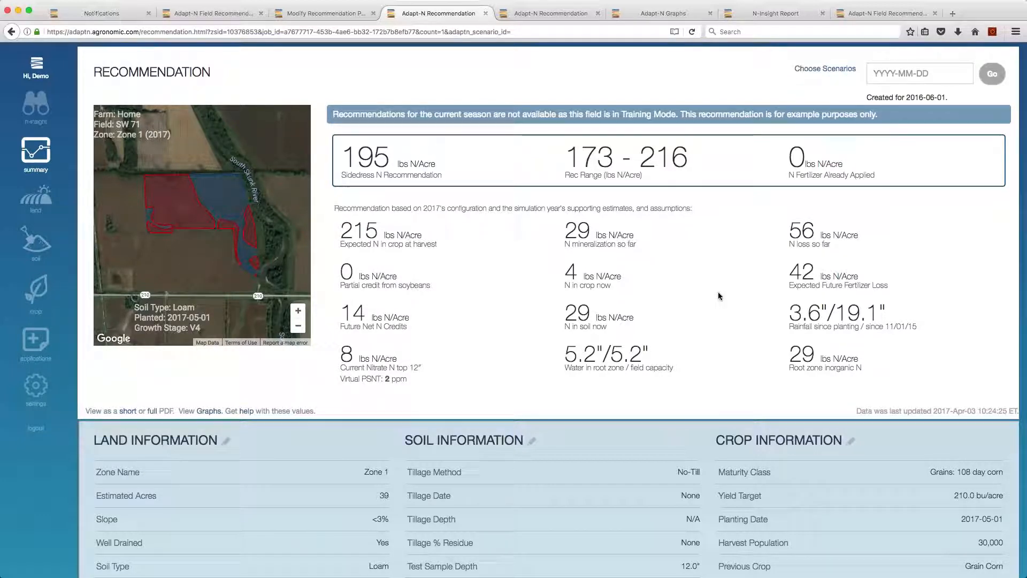
# Step: Examine the yield target and expected N in crop at harvest in Zone 1's rerun 2016-06-01 recommendation
pyautogui.moveTo(953, 496); pyautogui.dragTo(1000, 494)
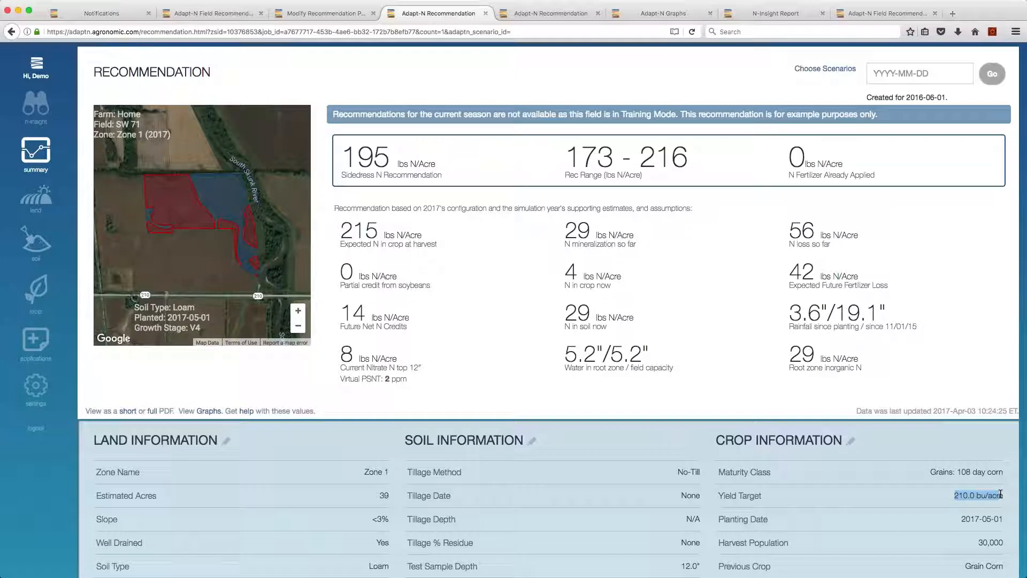
pyautogui.moveTo(339, 220); pyautogui.dragTo(457, 244)
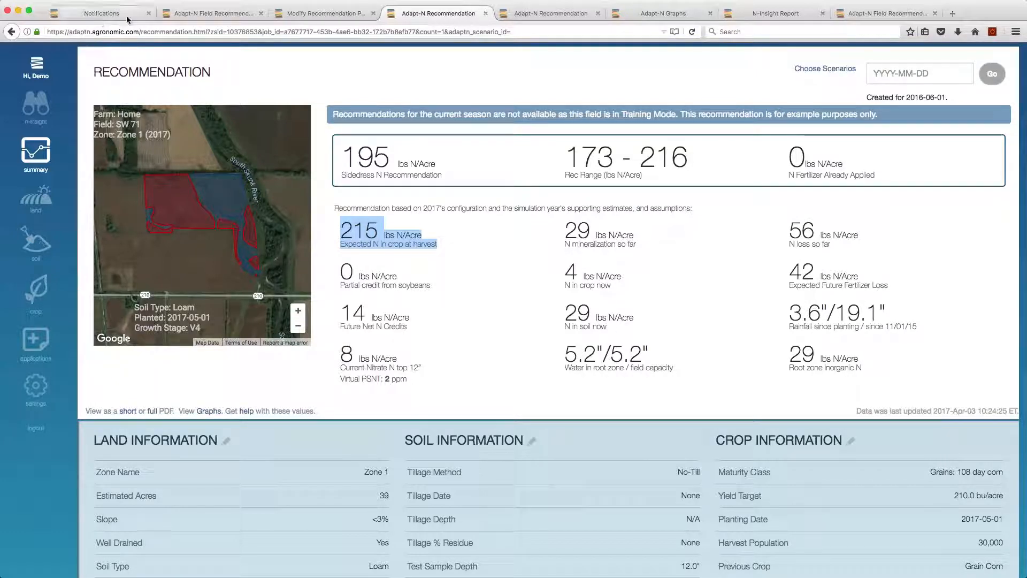
# Step: Leave the Adapt-N 2017 Cambridge recommendation parameters and return to the user and grower list
pyautogui.click(306, 13)
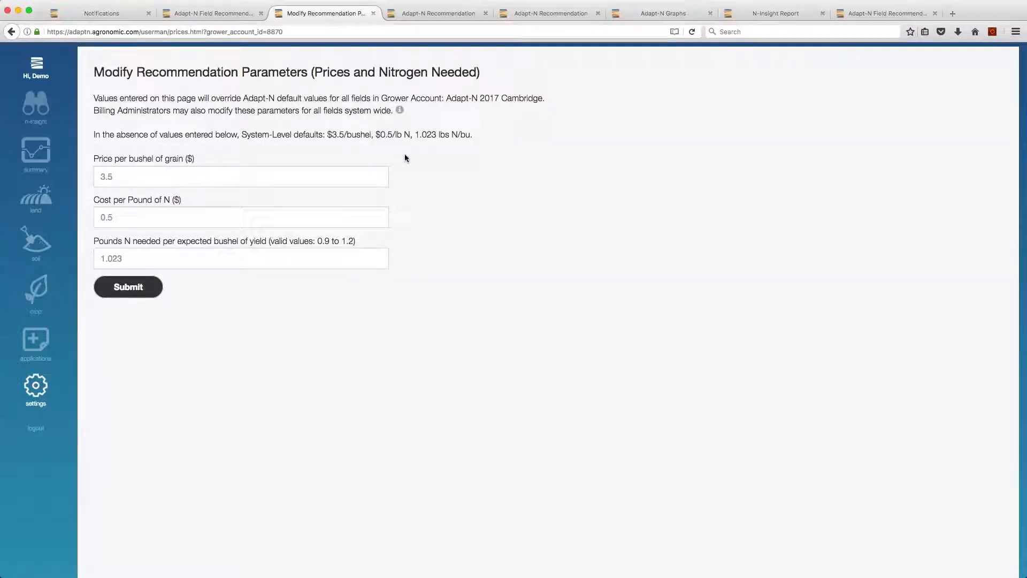
pyautogui.click(11, 32)
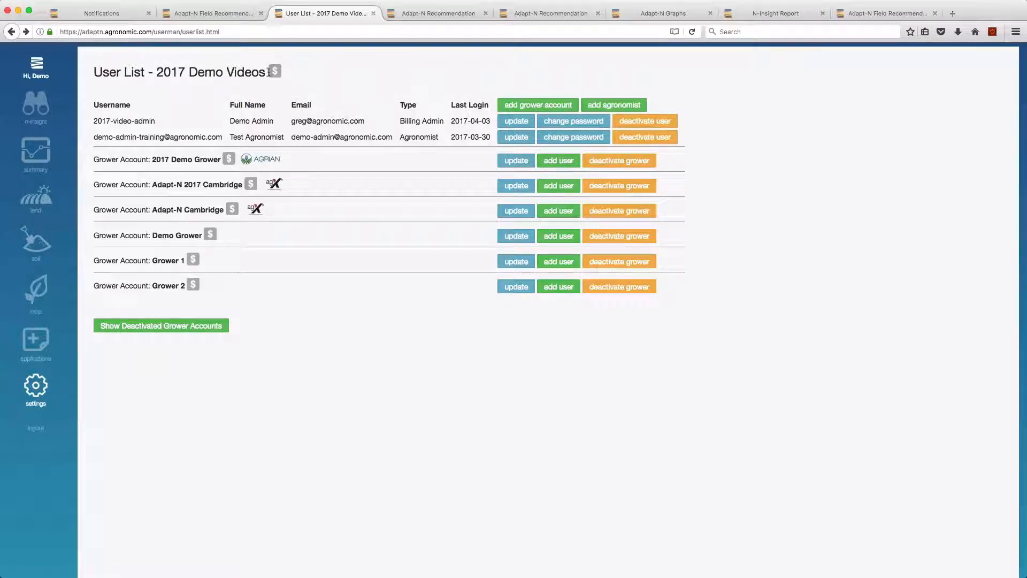
# Step: Open the account-wide recommendation parameters, highlight the system-level default prices and nitrogen need, and return to the user list
pyautogui.click(274, 77)
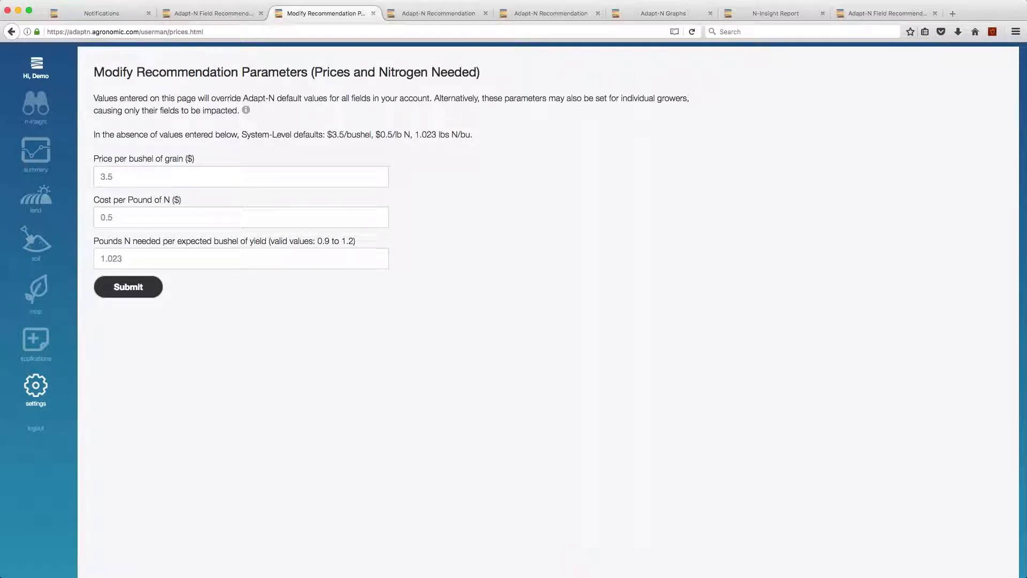
pyautogui.moveTo(294, 134); pyautogui.dragTo(472, 139)
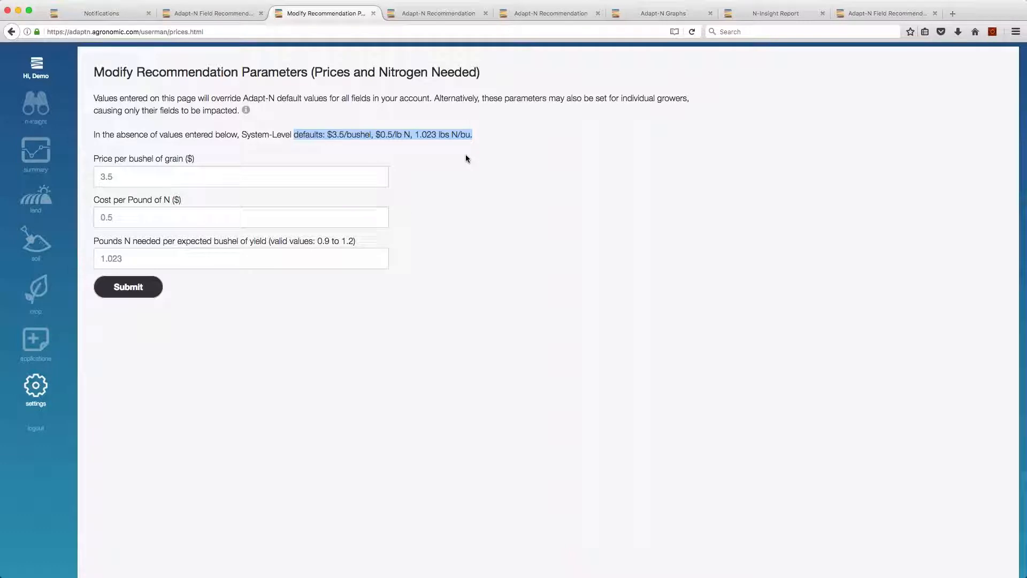
pyautogui.click(465, 156)
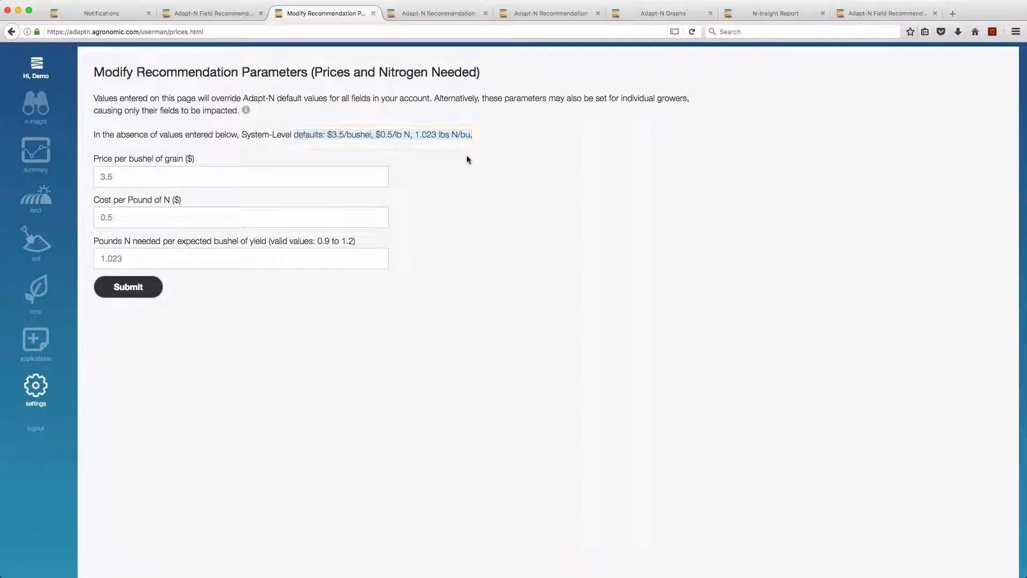
pyautogui.click(9, 34)
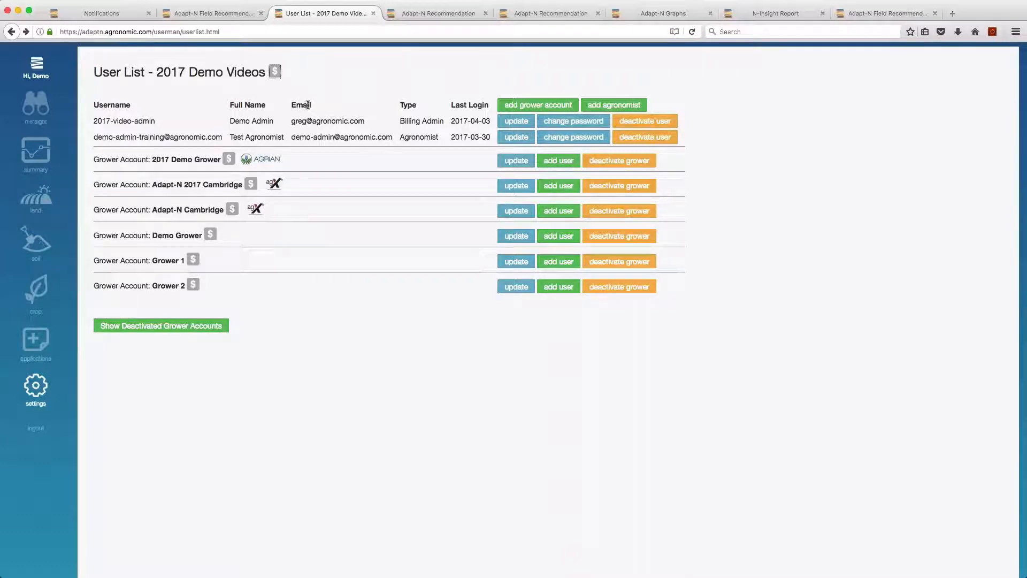
# Step: Open the export of SW 71's 06/01/2016 field recommendation and read the note about exporting in Training Mode
pyautogui.click(225, 15)
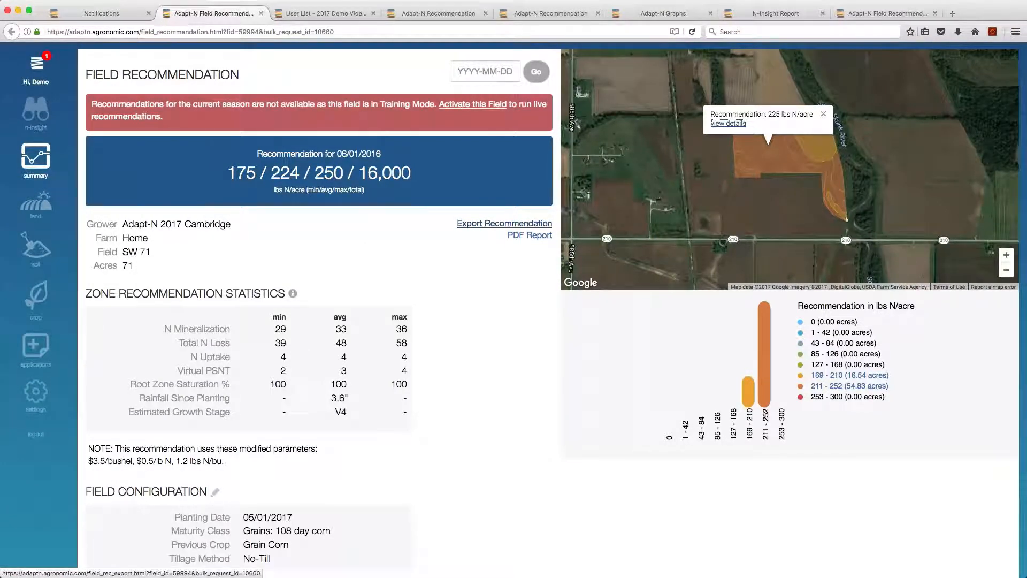
pyautogui.click(482, 224)
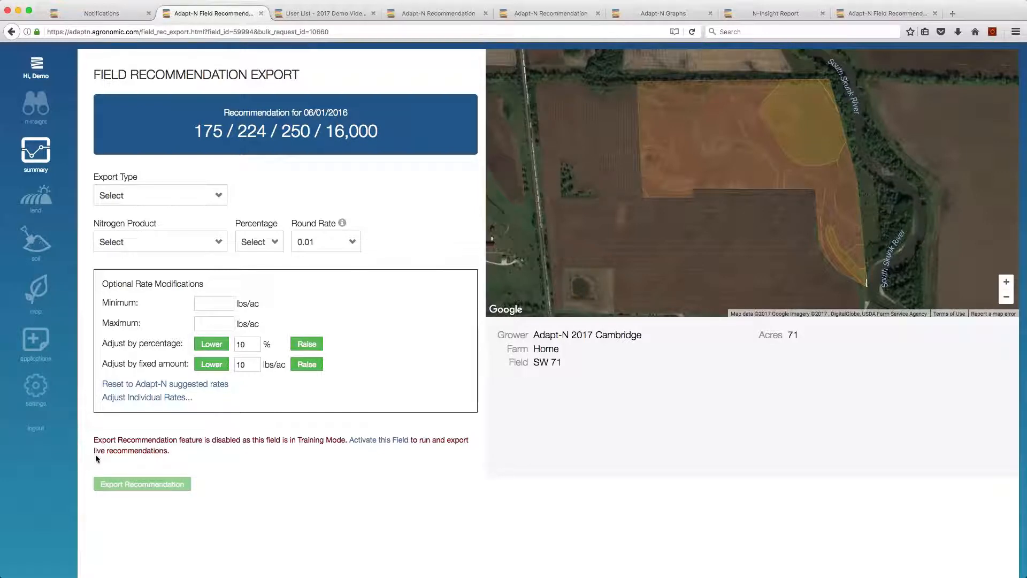
pyautogui.moveTo(97, 459); pyautogui.dragTo(208, 474)
pyautogui.click(166, 491)
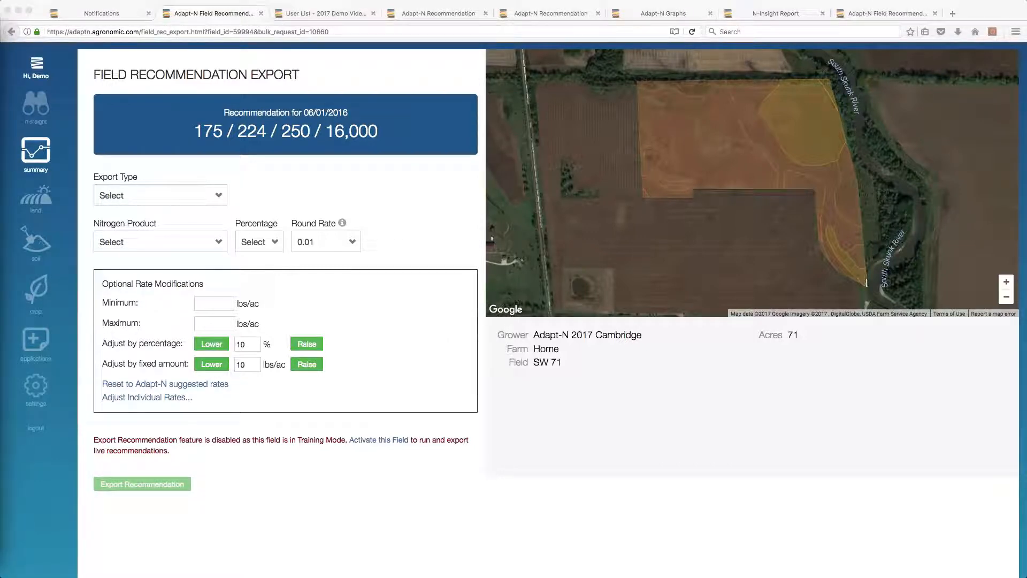
pyautogui.click(386, 443)
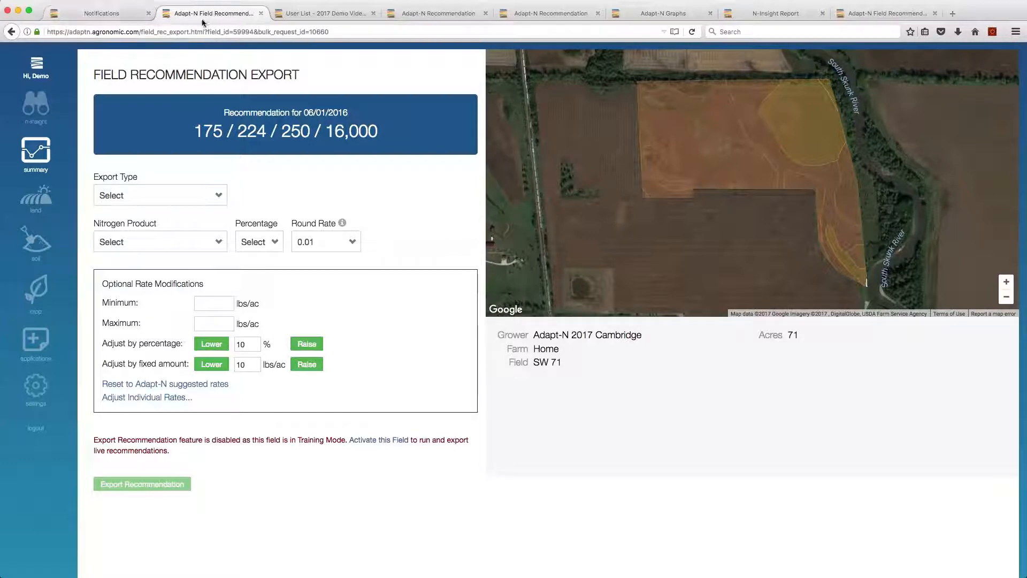
# Step: Open the fields of grower Adapt-N 2017 Cambridge and delete the inactive field East 125 from the Home farm
pyautogui.click(27, 201)
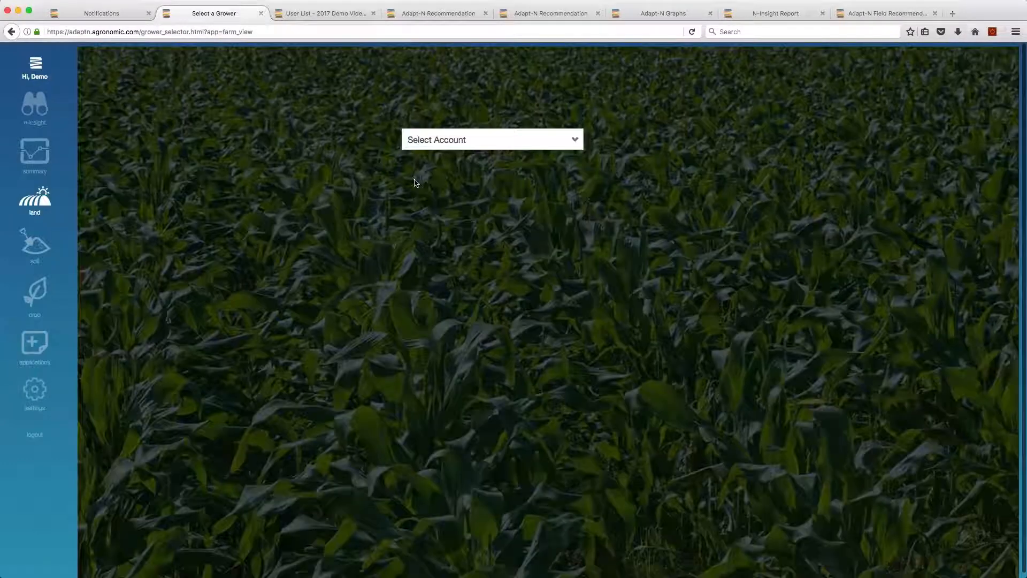
pyautogui.click(476, 138)
pyautogui.click(490, 178)
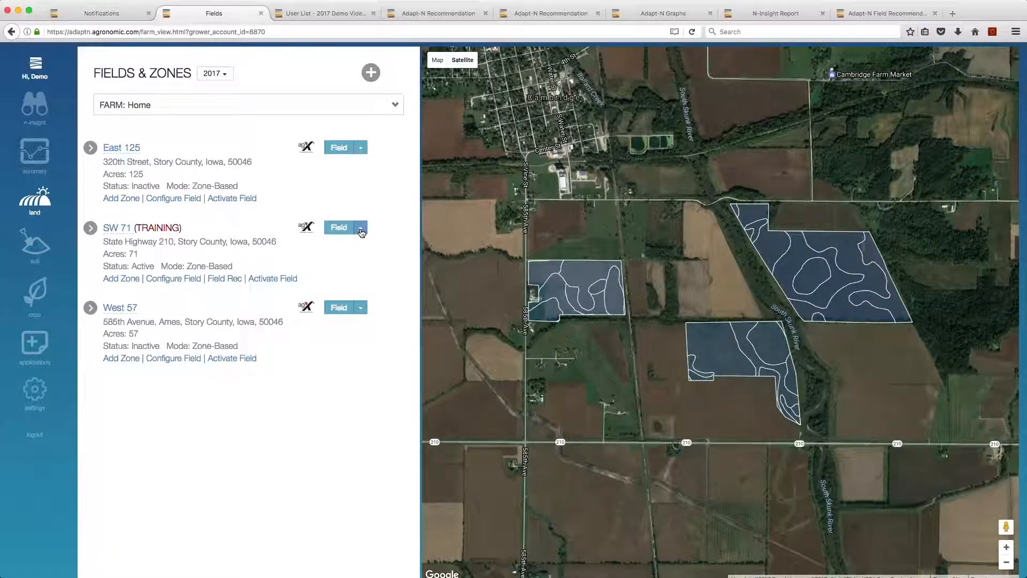
pyautogui.doubleClick(142, 186)
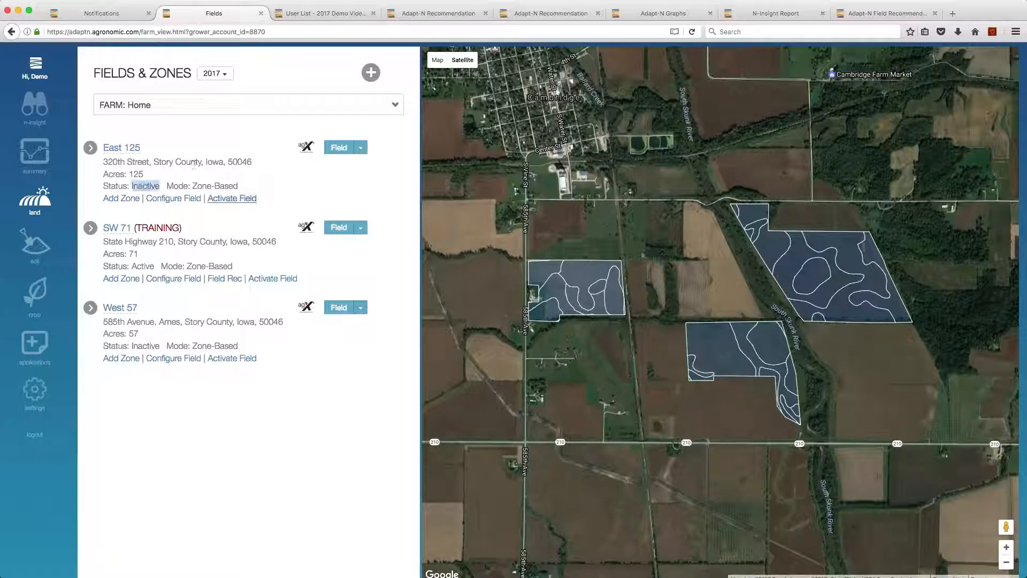
pyautogui.click(361, 150)
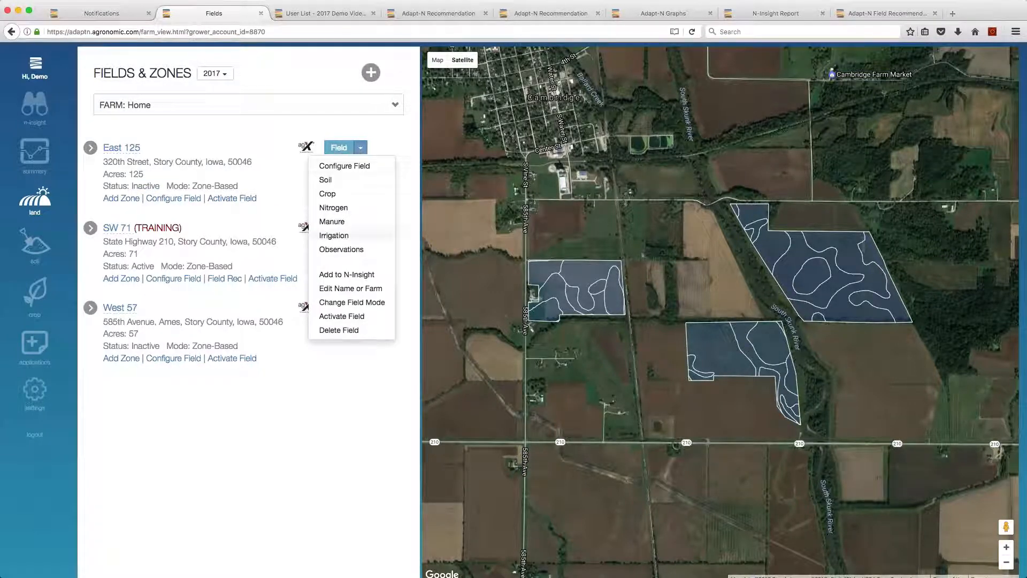
pyautogui.click(340, 331)
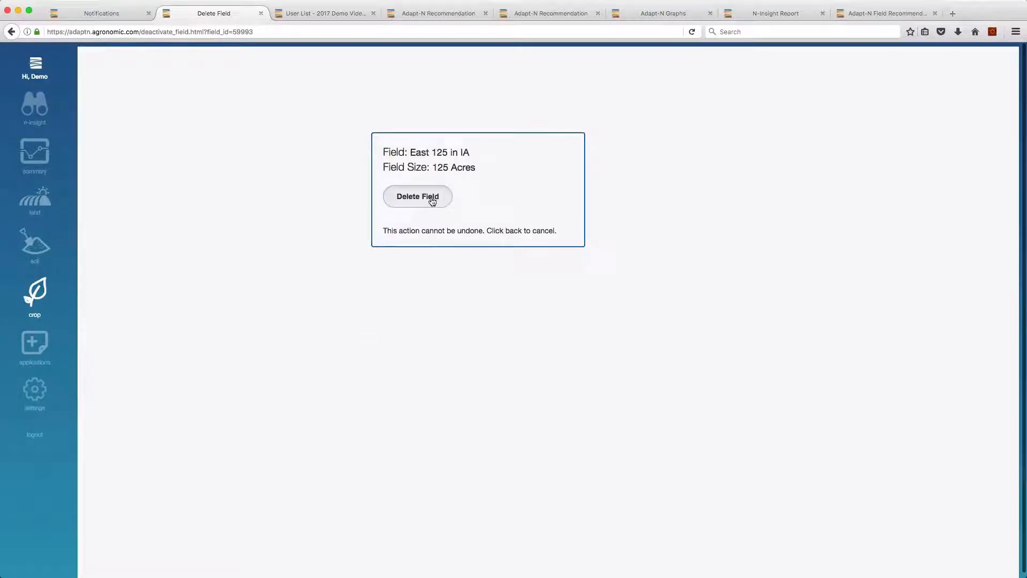
pyautogui.click(432, 199)
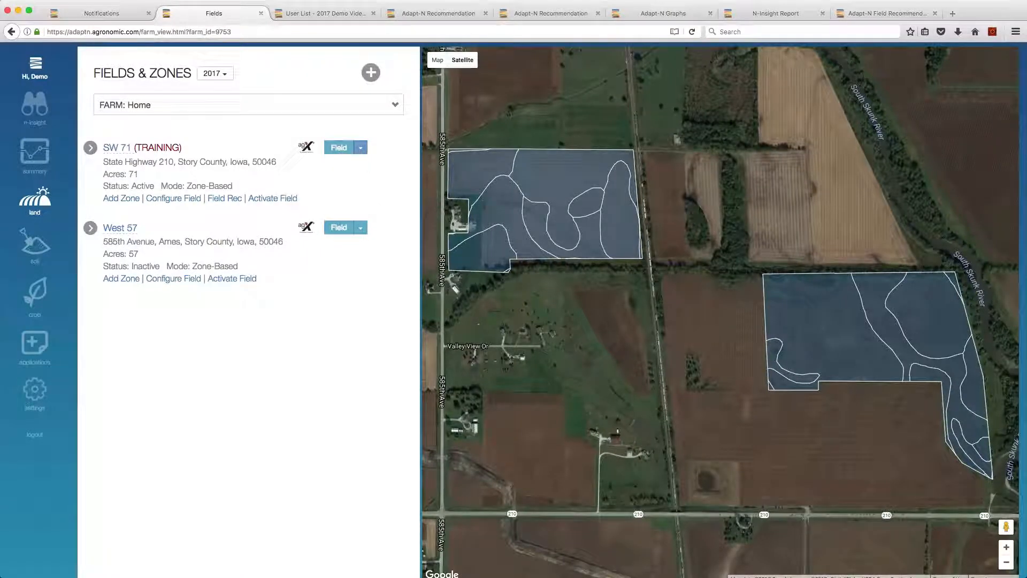
# Step: Open the field mode change for SW 71 and highlight its existing mode
pyautogui.click(361, 148)
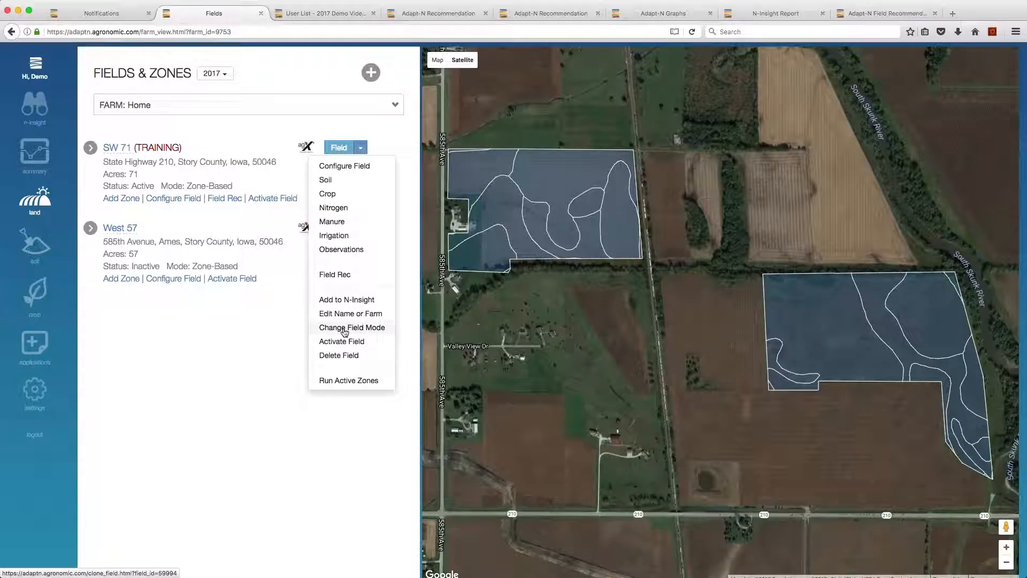
pyautogui.click(373, 328)
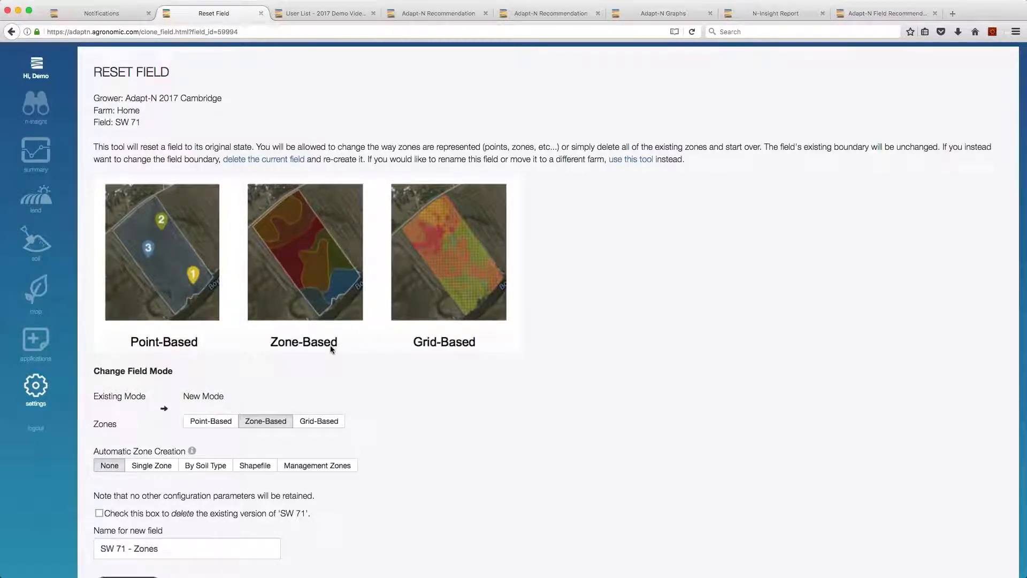
pyautogui.scroll(-2, 380, 338)
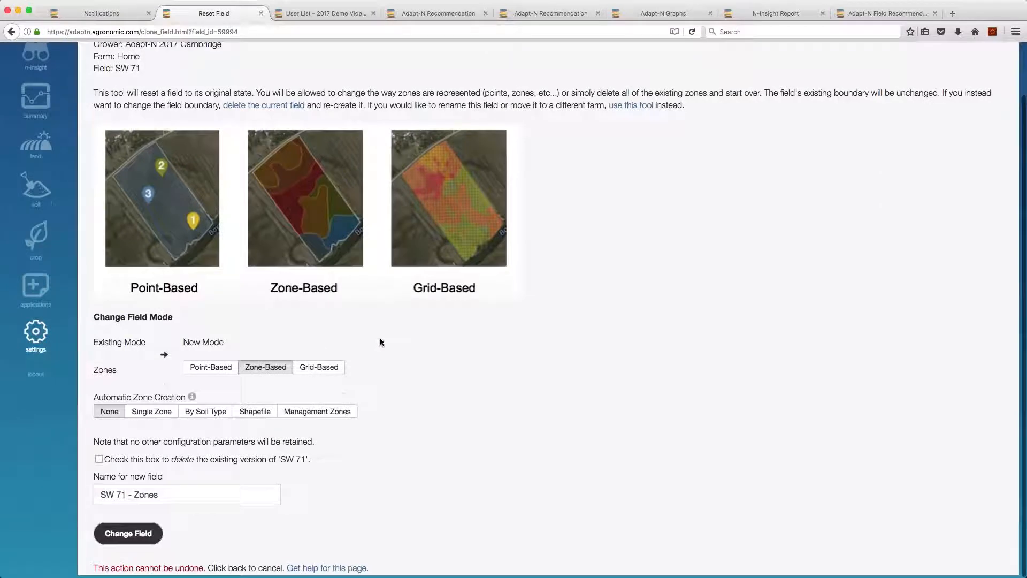
pyautogui.doubleClick(98, 373)
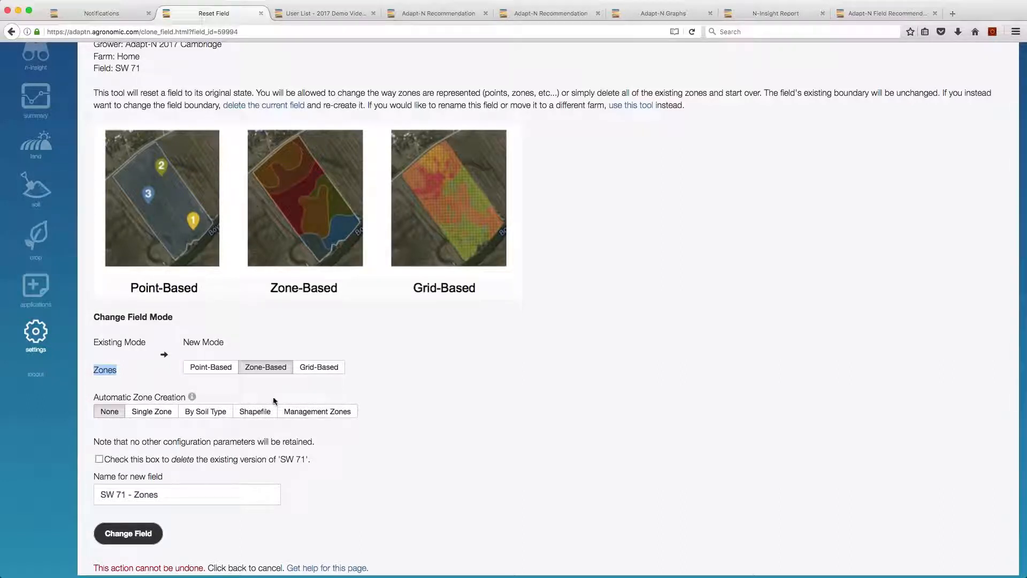
pyautogui.scroll(1, 273, 400)
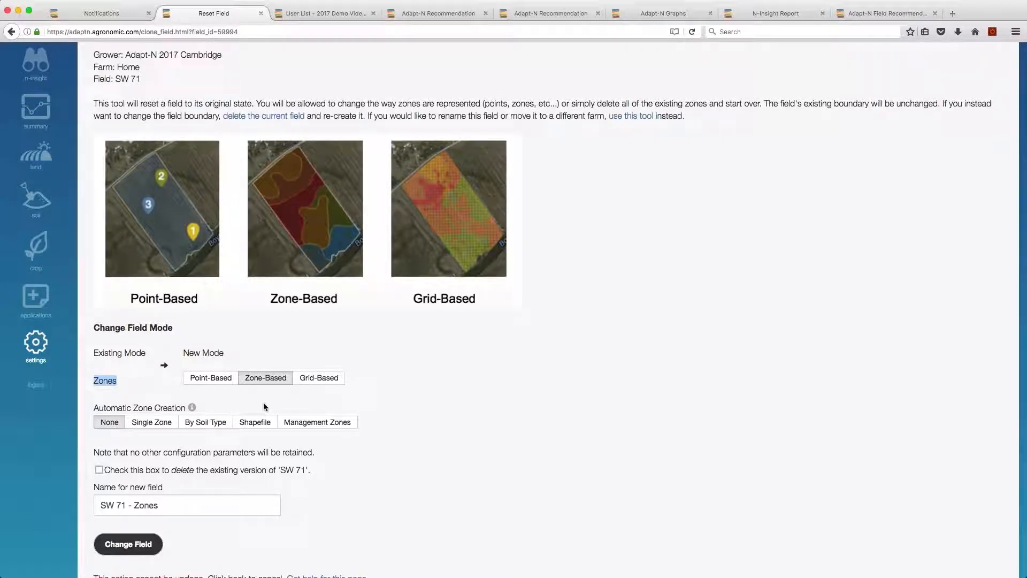
# Step: Try the Shapefile and Management Zones options for automatic zone creation and view the available management zones without choosing one
pyautogui.click(254, 425)
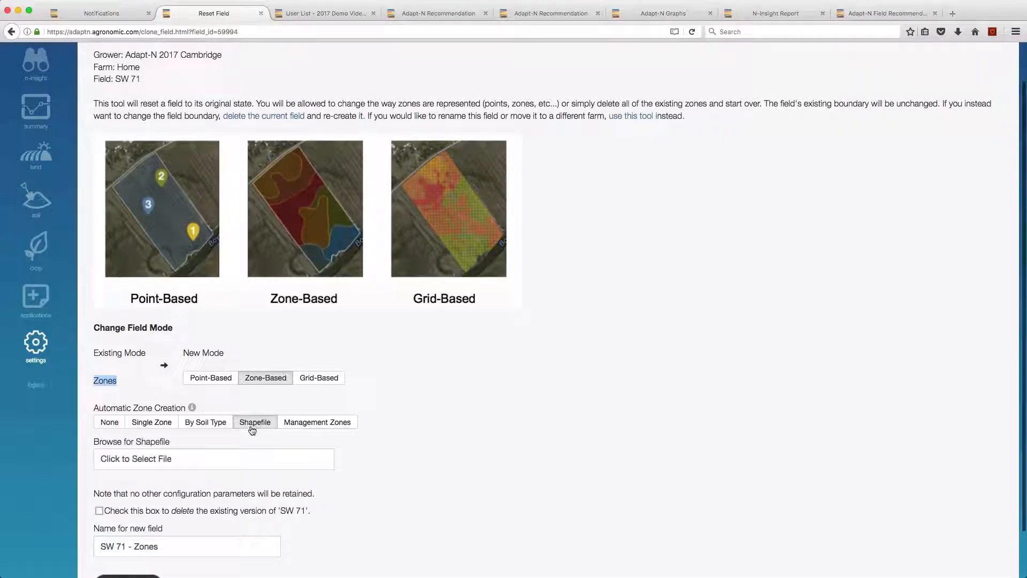
pyautogui.click(291, 424)
pyautogui.click(266, 464)
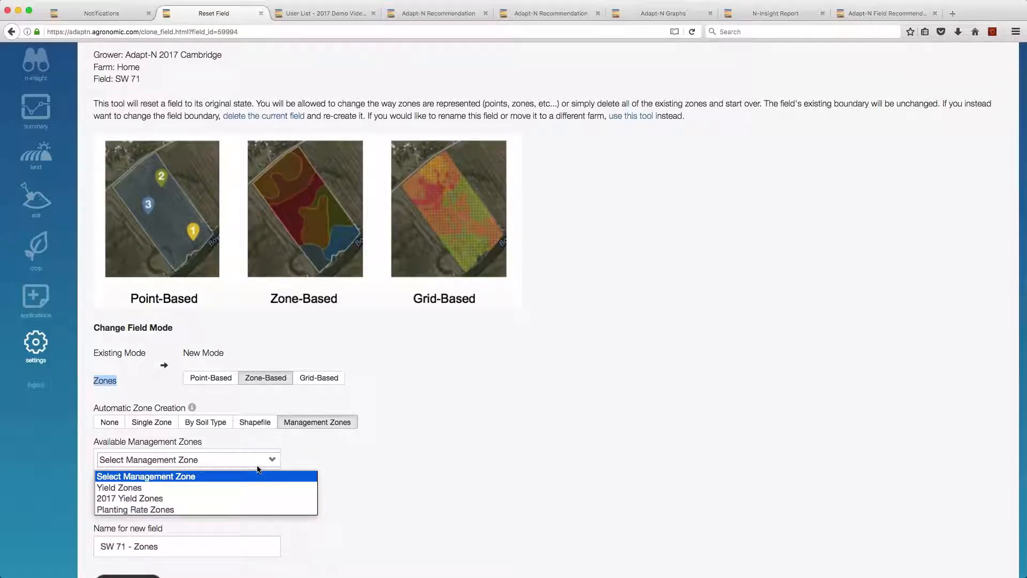
pyautogui.click(263, 461)
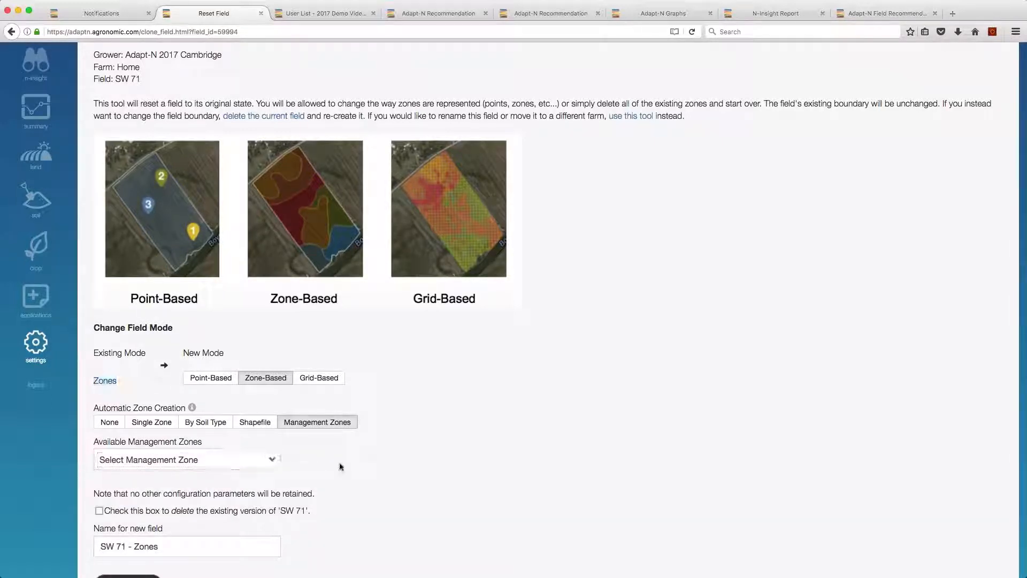
# Step: Create a Grid-Based version of the field named SW 71 - Grid, keeping the existing version of SW 71
pyautogui.click(320, 379)
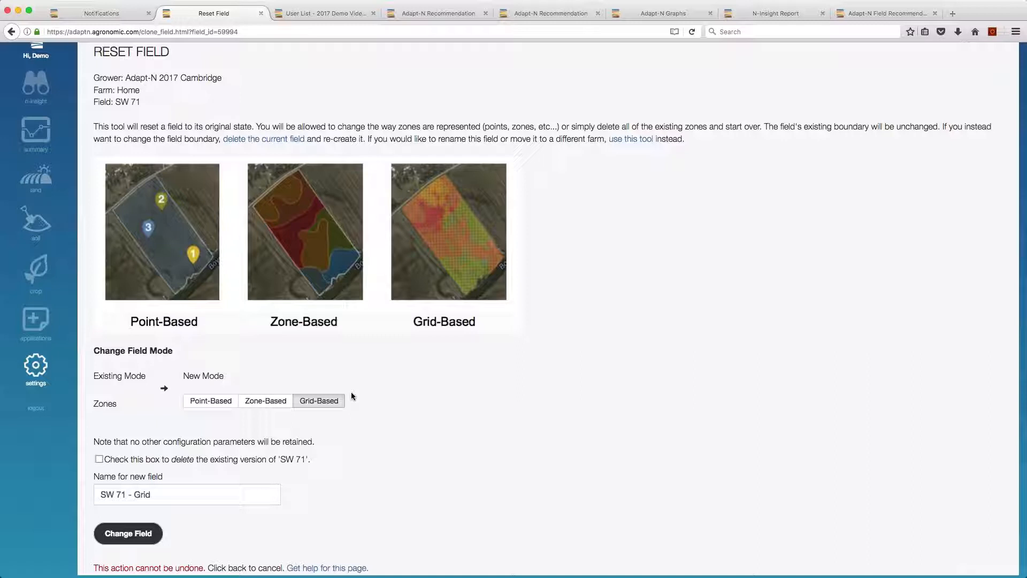
pyautogui.click(111, 533)
pyautogui.click(99, 459)
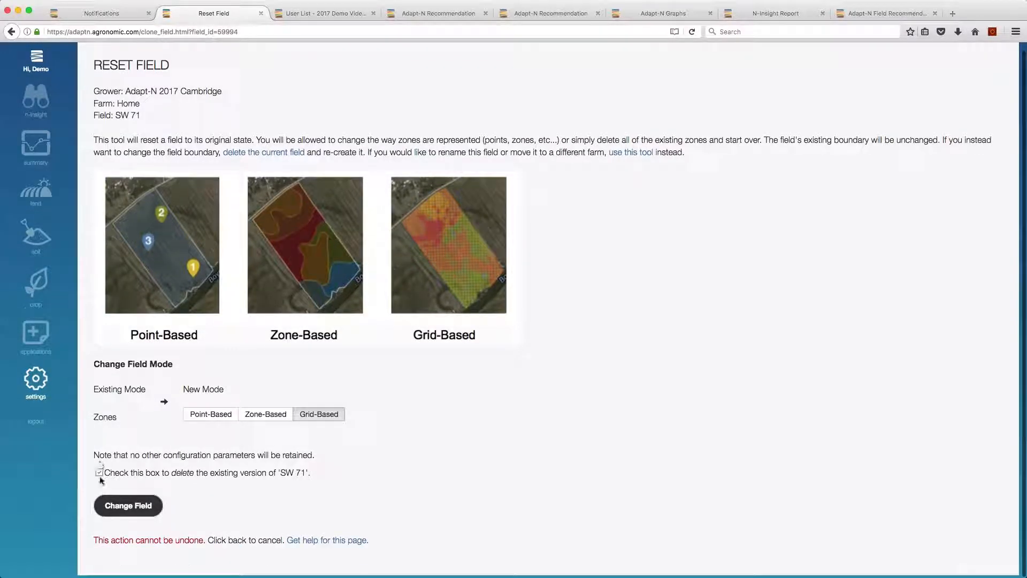
pyautogui.click(99, 473)
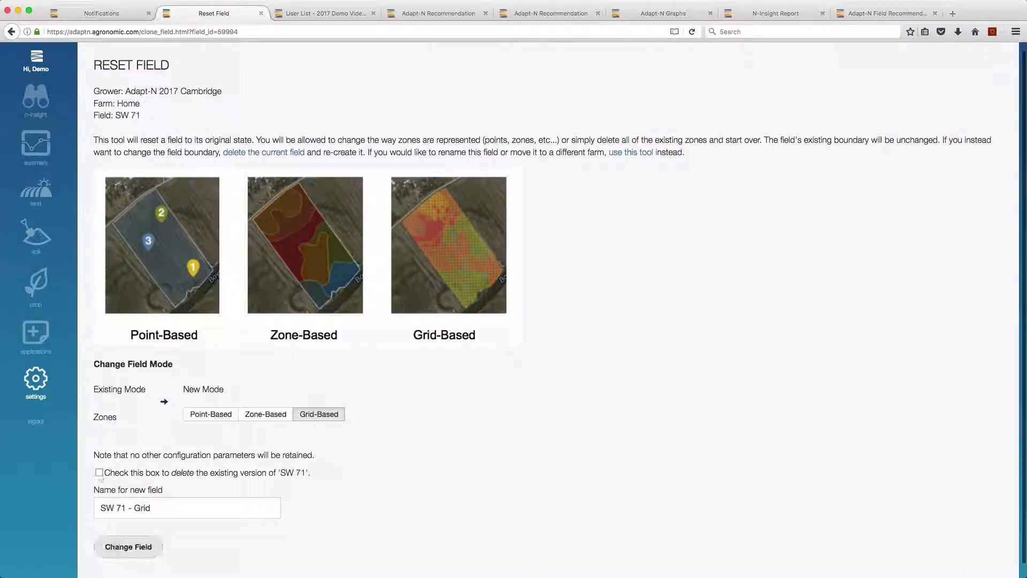
pyautogui.click(141, 552)
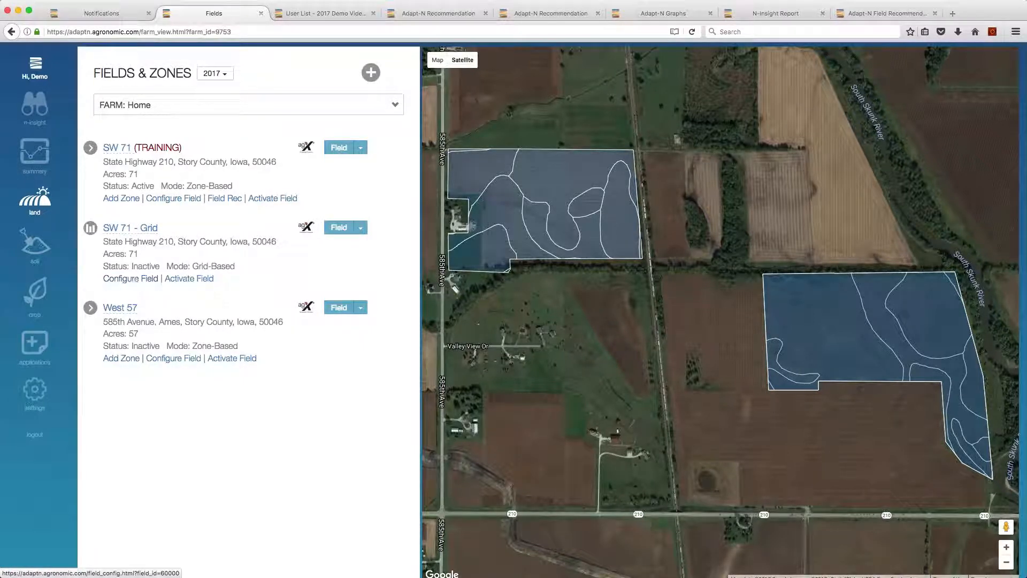
# Step: Open the configuration of SW 71 - Grid and examine its soil type and soil organic matter maps
pyautogui.click(127, 279)
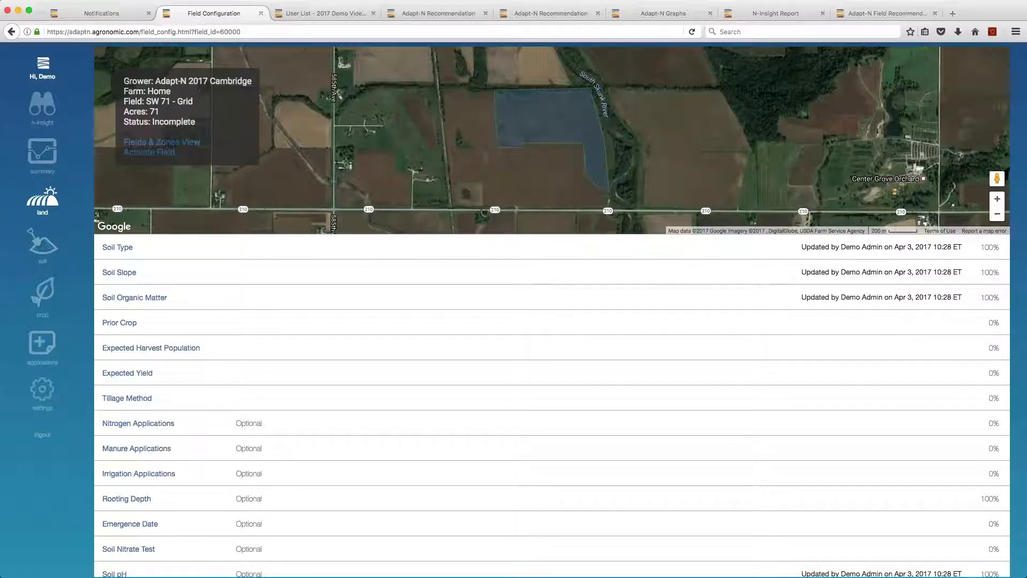
pyautogui.click(116, 249)
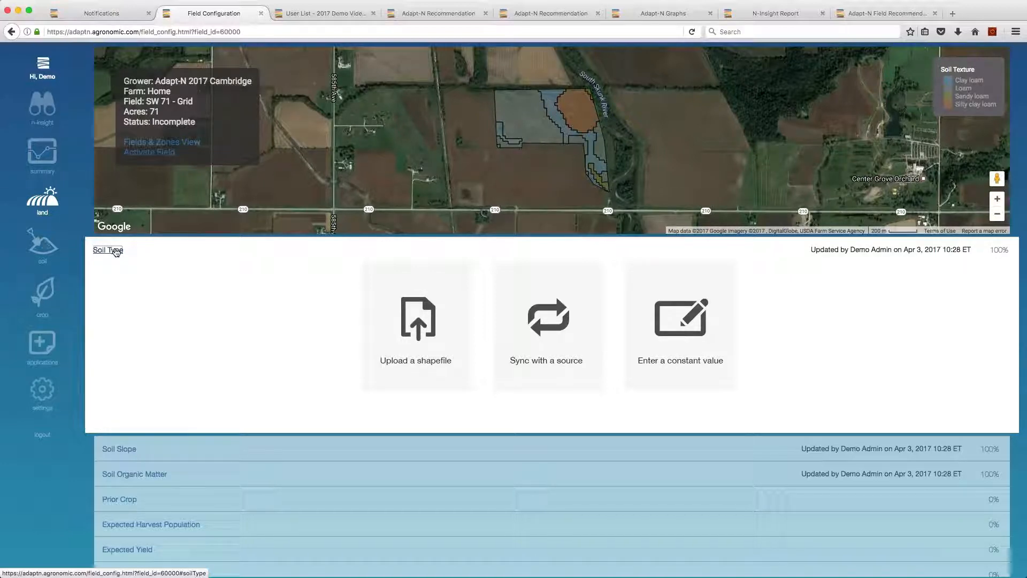
pyautogui.click(118, 475)
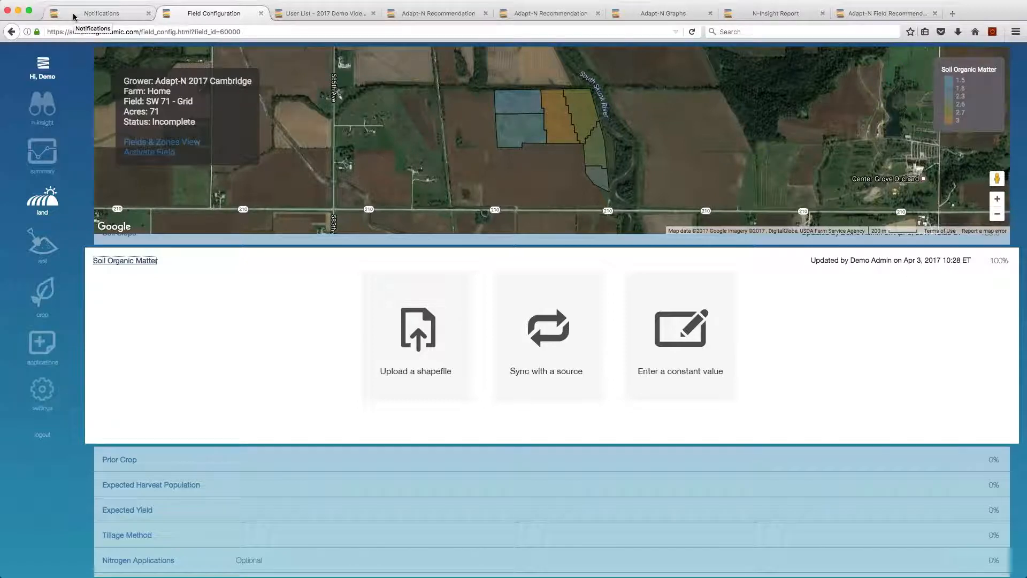
# Step: Open the zone-based SW 71 configuration in a separate tab and examine its soil organic matter map for comparison
pyautogui.rightClick(196, 139)
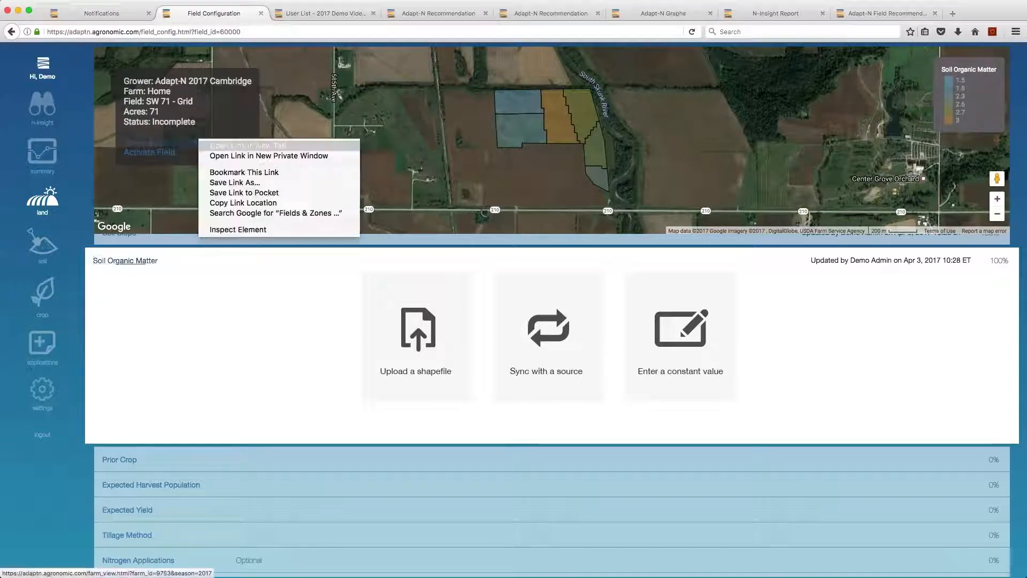
pyautogui.click(211, 148)
pyautogui.click(309, 13)
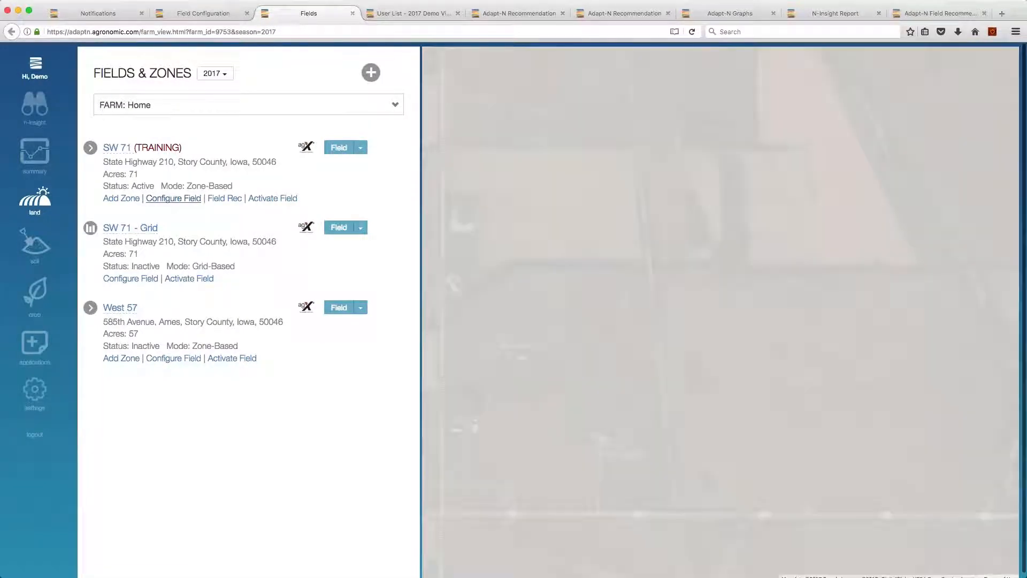
pyautogui.click(174, 199)
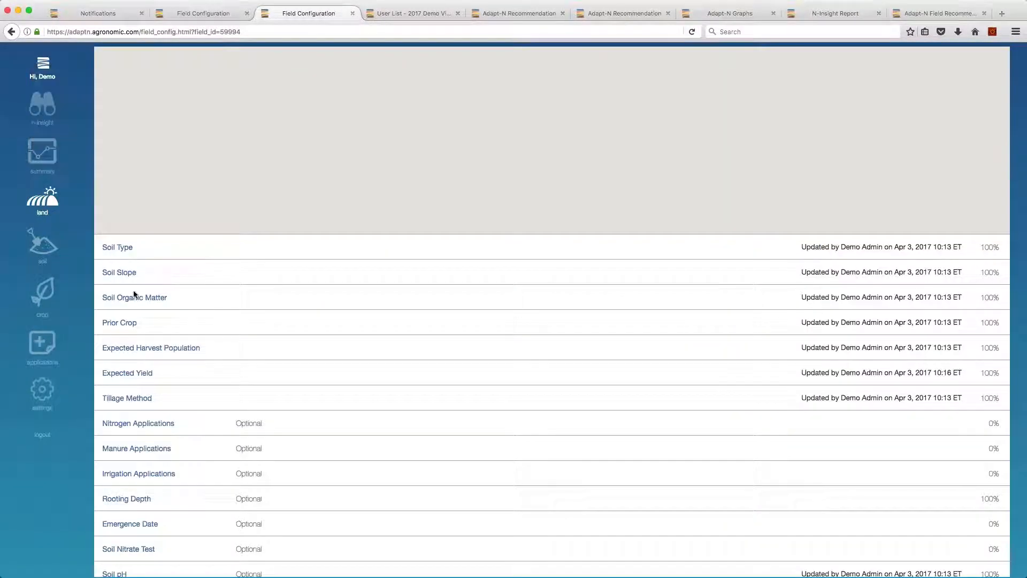
pyautogui.click(134, 297)
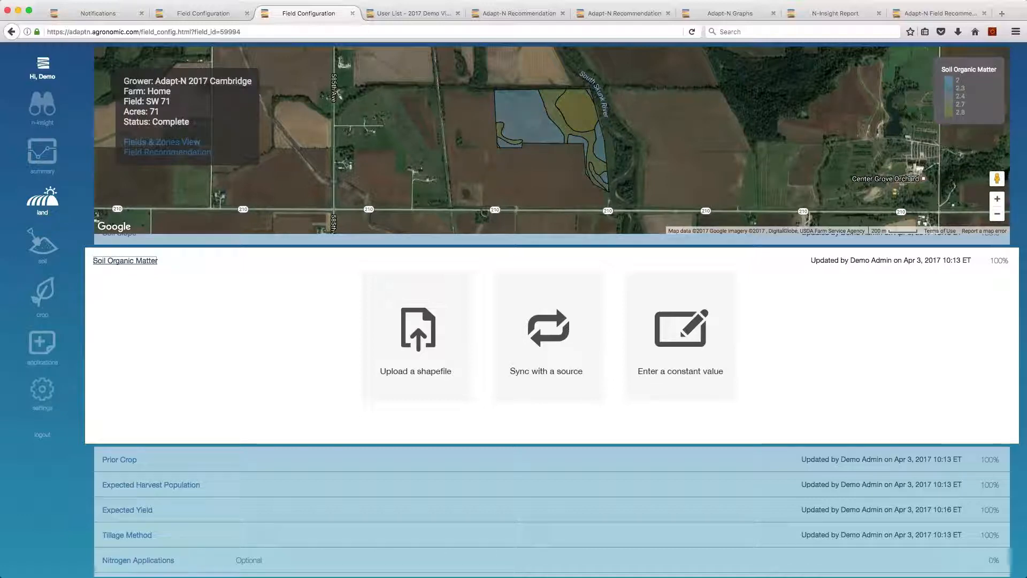
# Step: Examine the soil organic matter values in the soil information of Zone 1 and Zone 3 of SW 71
pyautogui.click(151, 148)
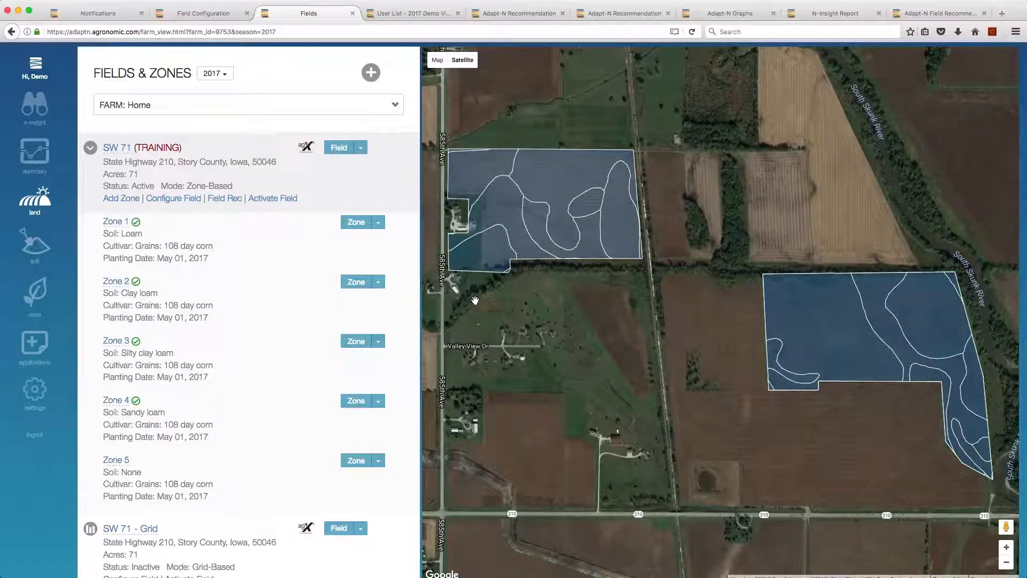
pyautogui.click(382, 227)
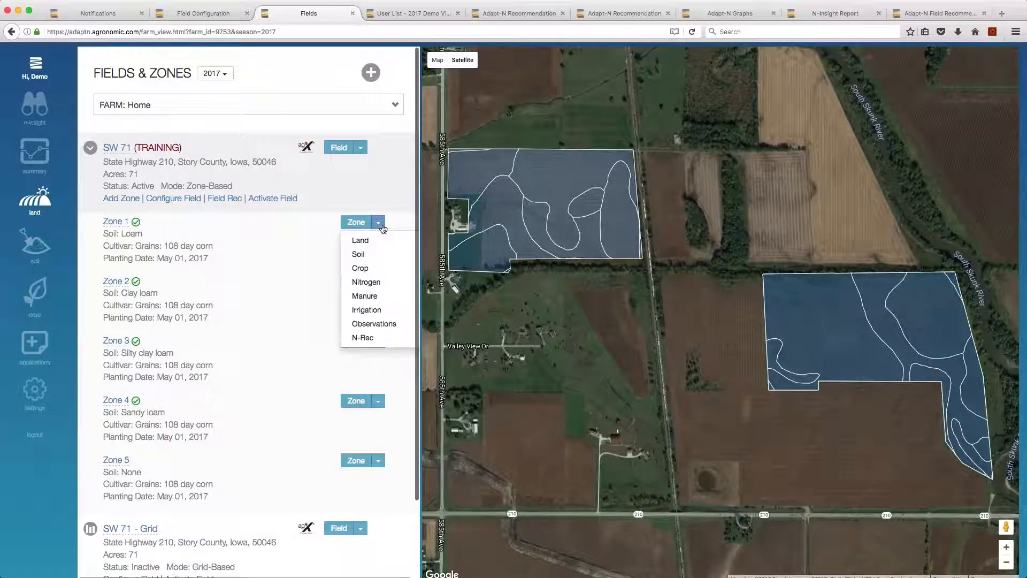
pyautogui.click(359, 255)
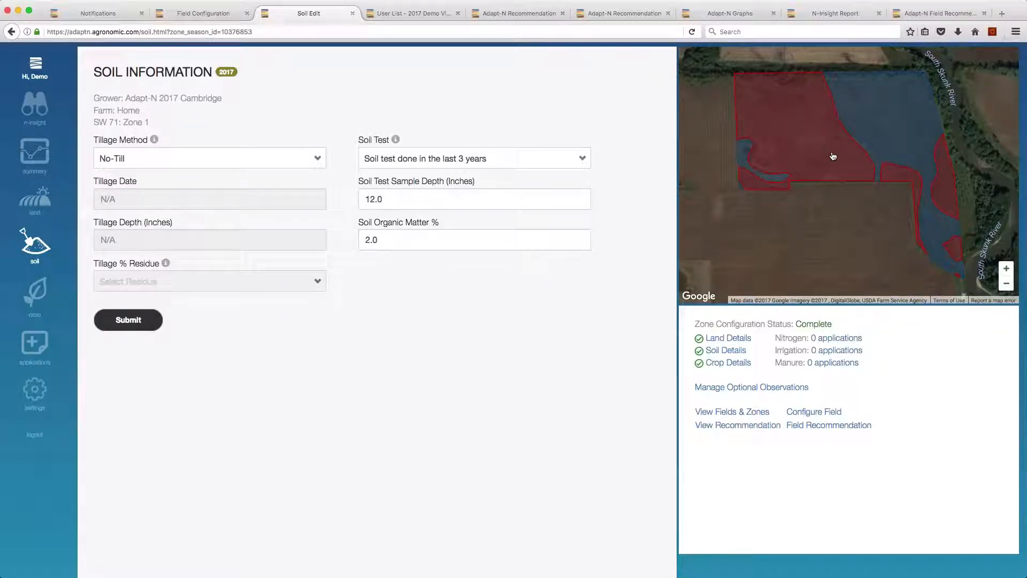
pyautogui.moveTo(397, 240); pyautogui.dragTo(322, 237)
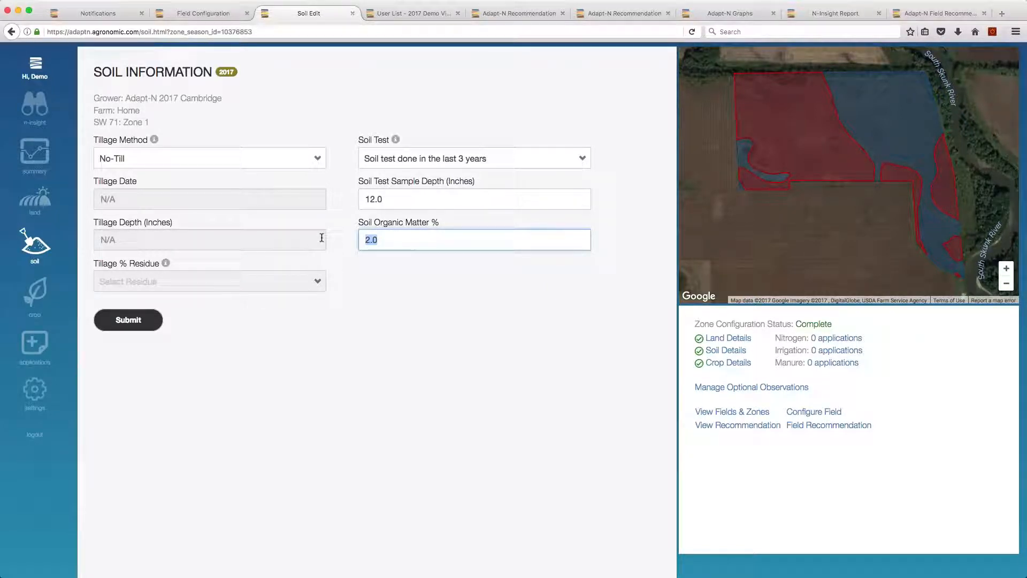
pyautogui.press('Return')
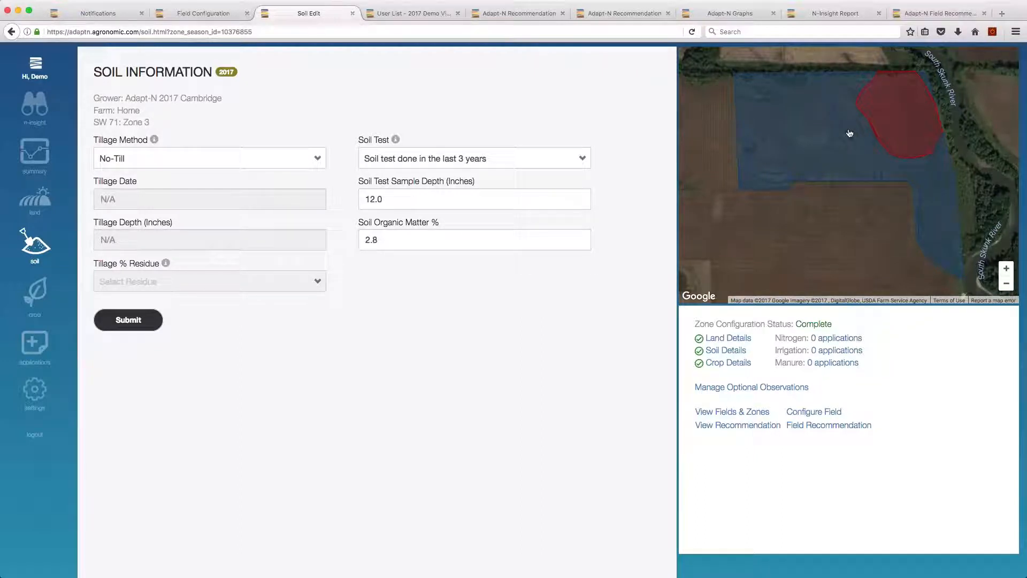
pyautogui.doubleClick(381, 244)
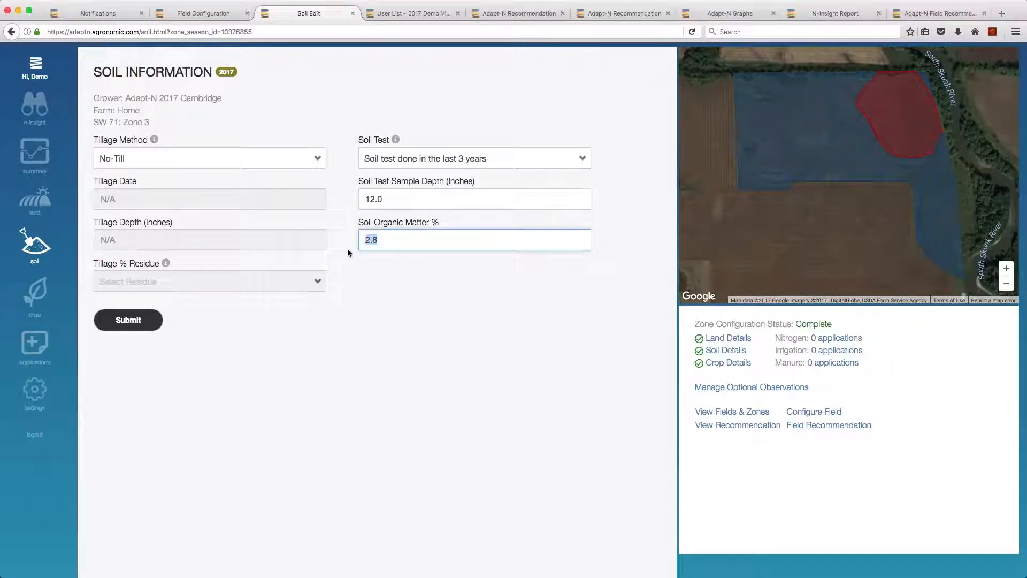
# Step: Sync the expected harvest population of SW 71 - Grid with the agX source 2017 Planting Rec - Seeding Rates between (32000.0 - 39000.0)
pyautogui.click(202, 16)
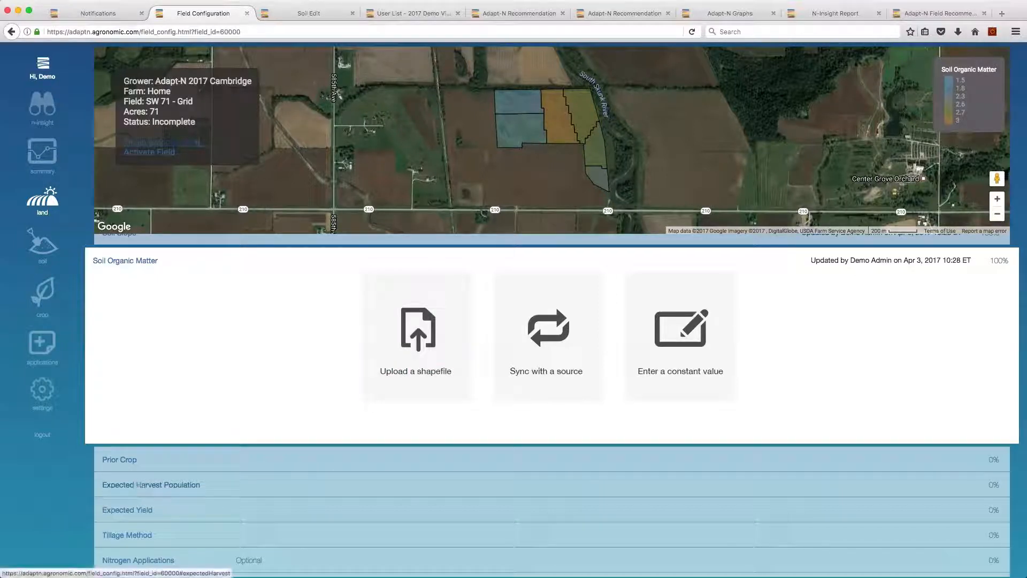
pyautogui.click(137, 485)
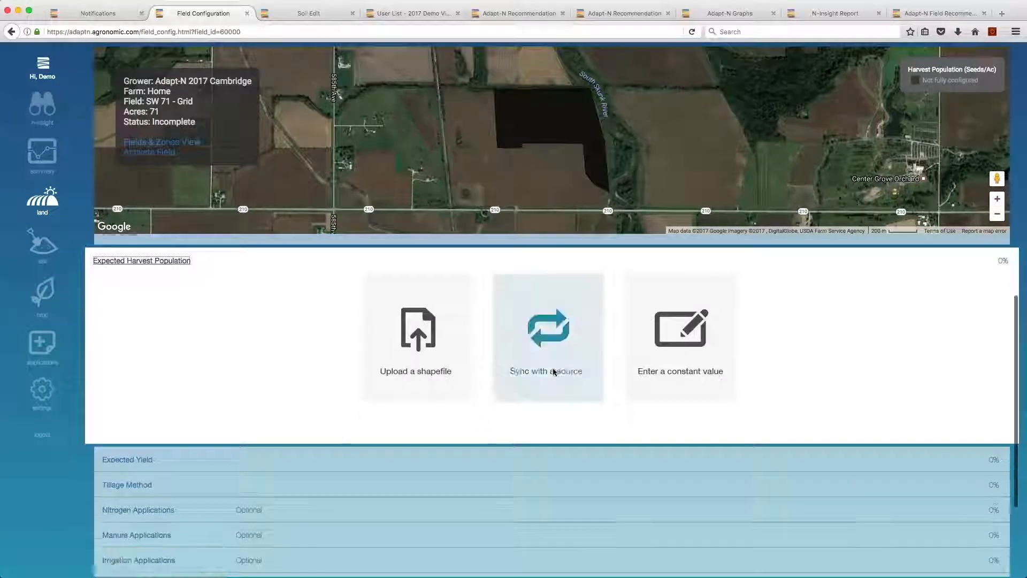
pyautogui.click(553, 368)
pyautogui.click(436, 368)
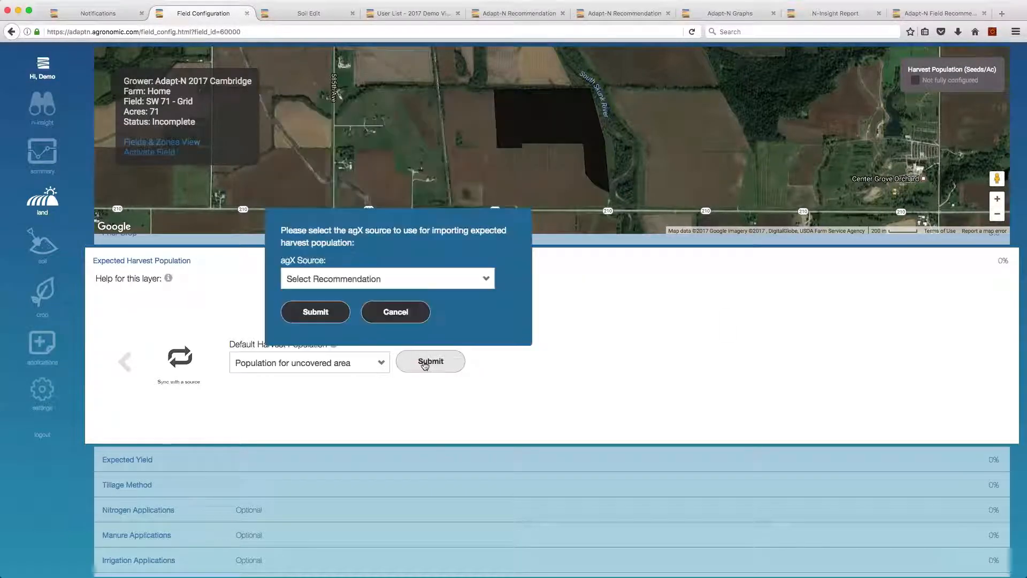
pyautogui.click(405, 286)
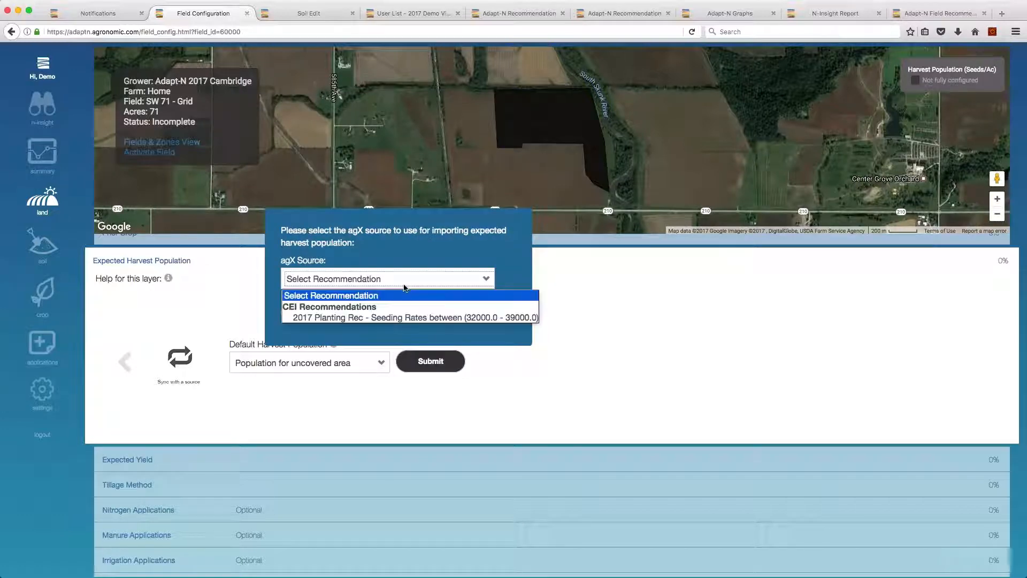
pyautogui.click(402, 317)
pyautogui.click(316, 312)
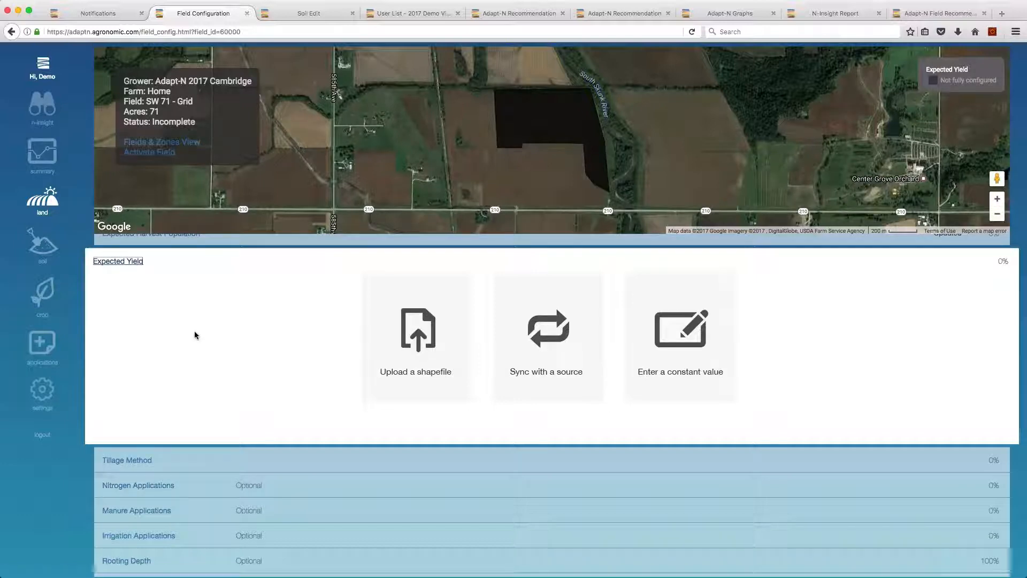
pyautogui.scroll(3, 195, 334)
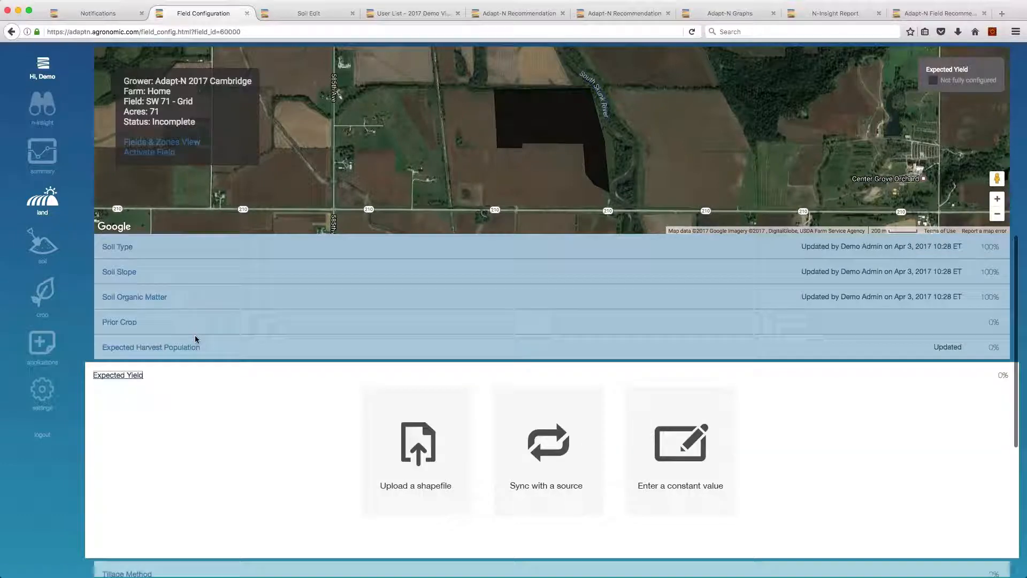
# Step: Activate the training mode field SW 71 for live recommendations from the fields and zones view
pyautogui.click(168, 143)
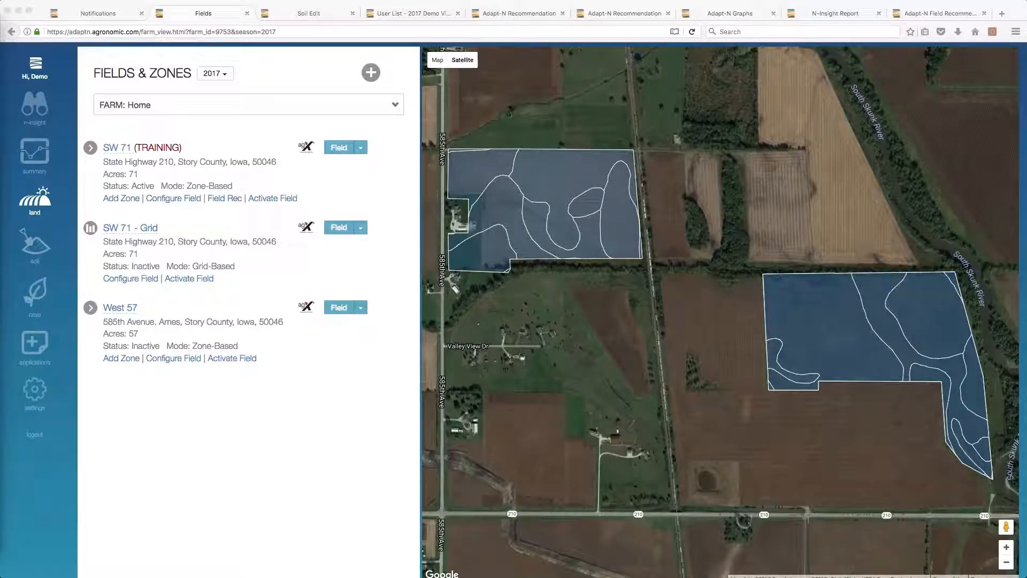
pyautogui.click(276, 200)
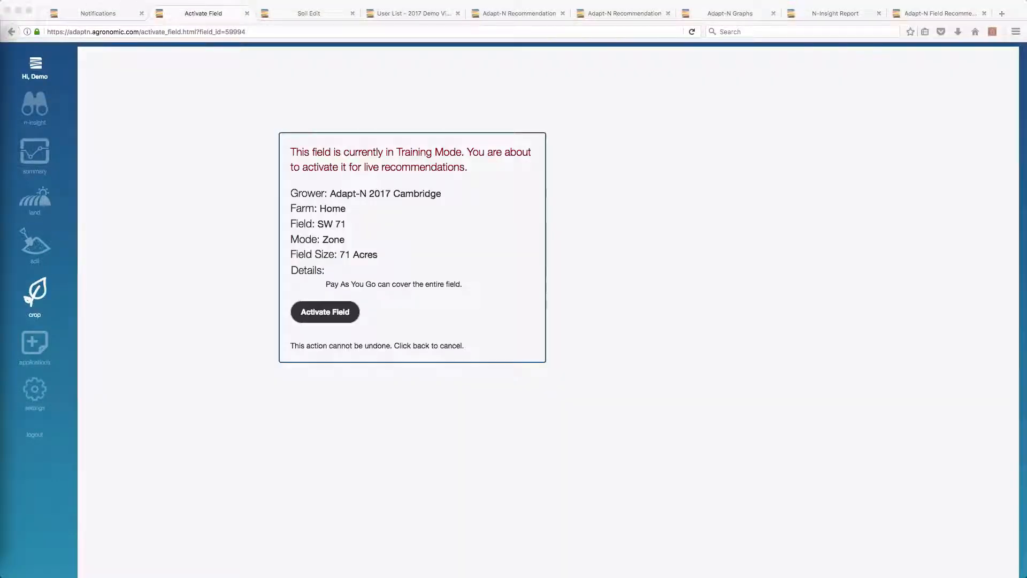
pyautogui.click(331, 320)
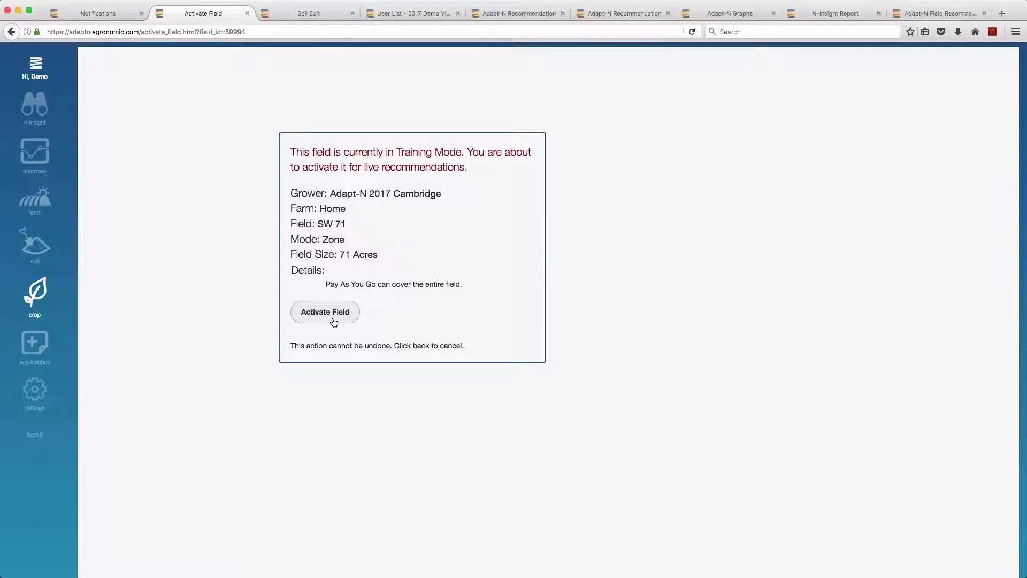
pyautogui.click(333, 321)
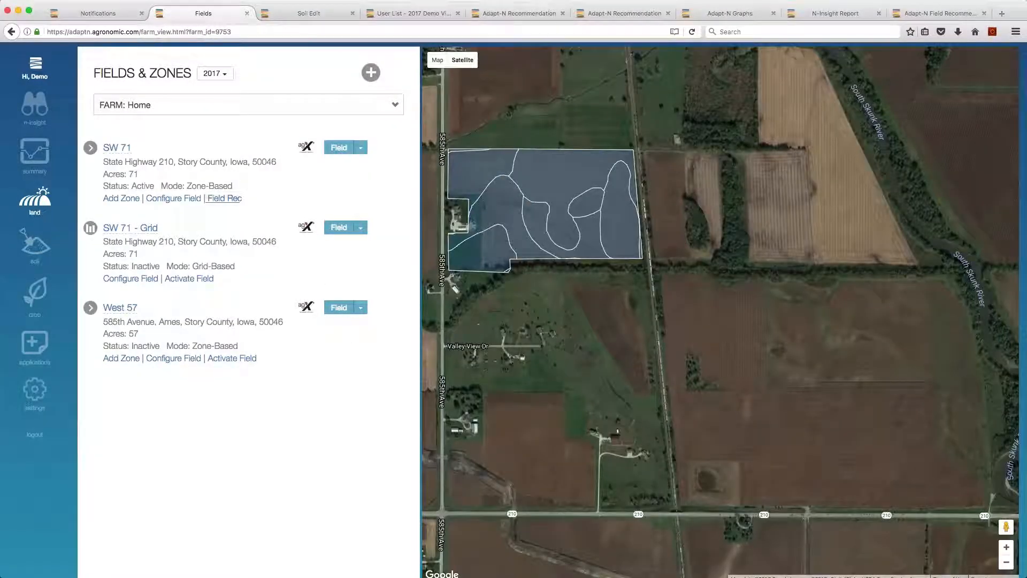
# Step: Run a new field recommendation for SW 71 without specifying a date
pyautogui.click(230, 203)
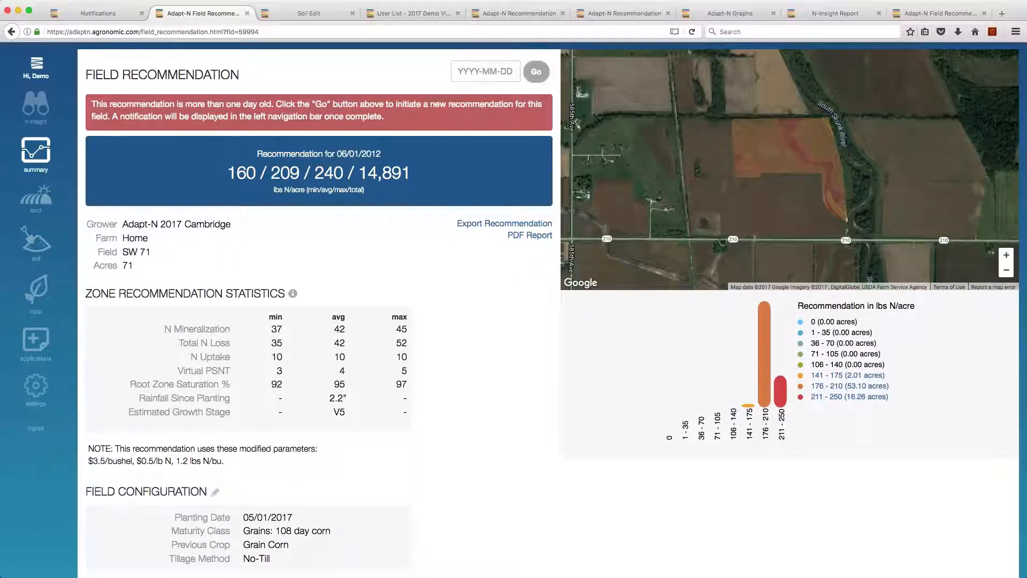
pyautogui.click(534, 76)
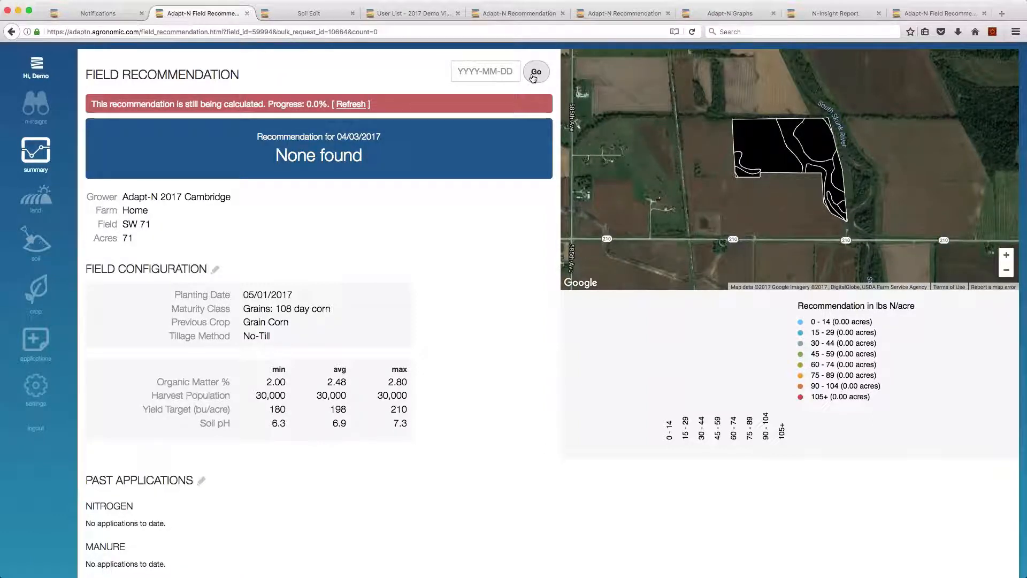
pyautogui.click(534, 77)
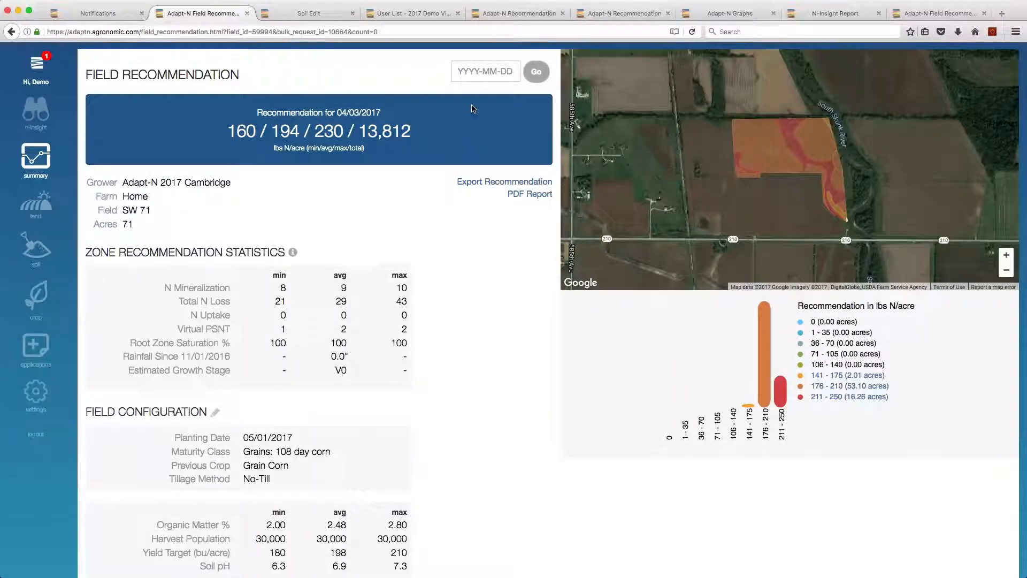
# Step: Set up the SW 71 recommendation export as a Shapefile named Sidedress with UAN (28-0-0) (Liquid) as the nitrogen product
pyautogui.click(484, 182)
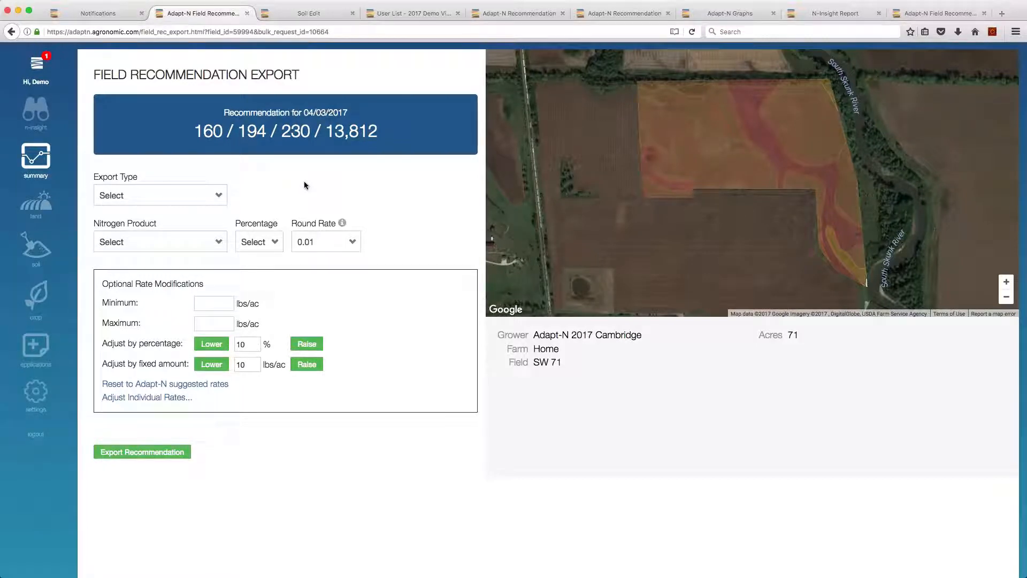
pyautogui.click(198, 201)
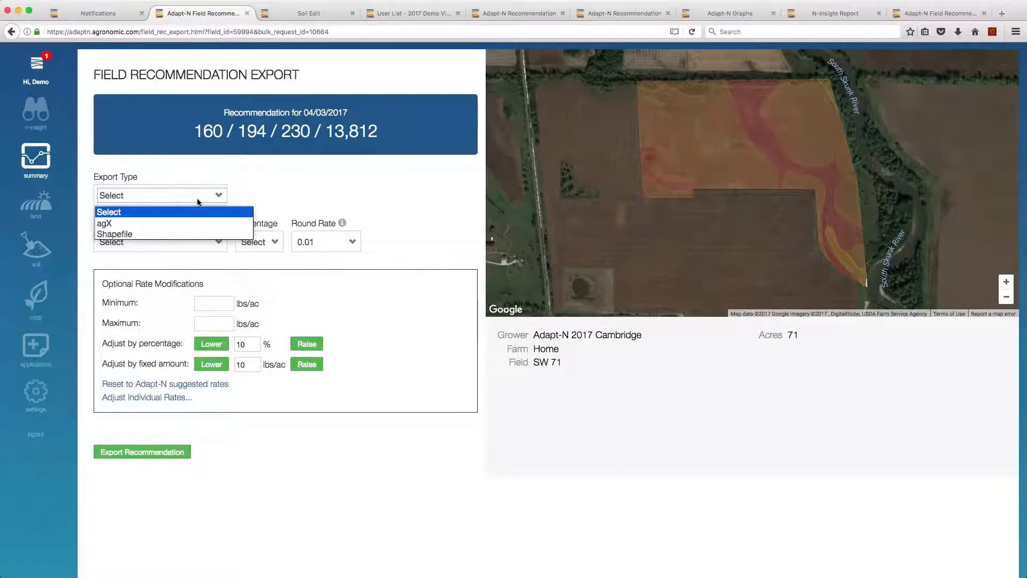
pyautogui.click(188, 236)
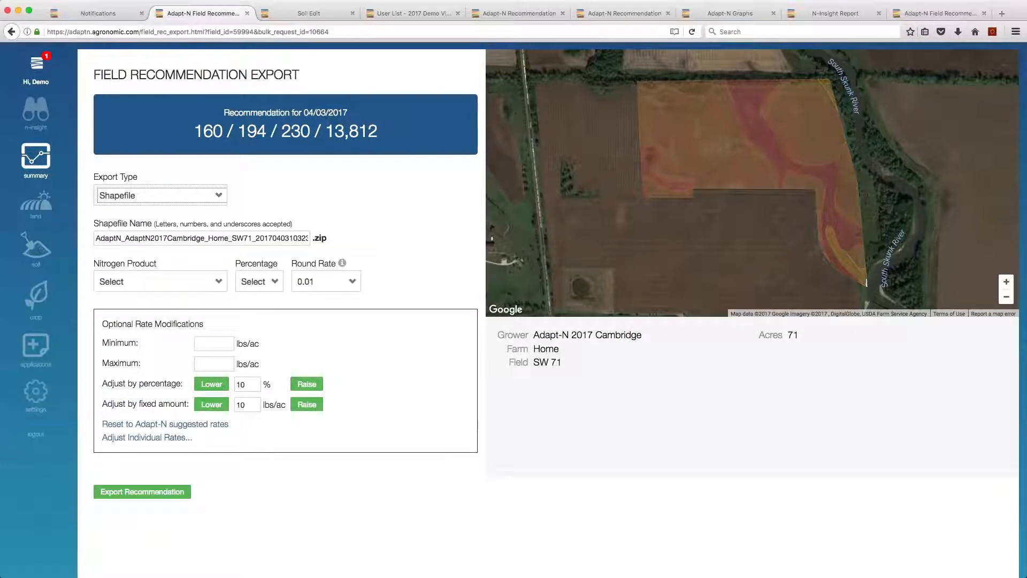
pyautogui.doubleClick(222, 238)
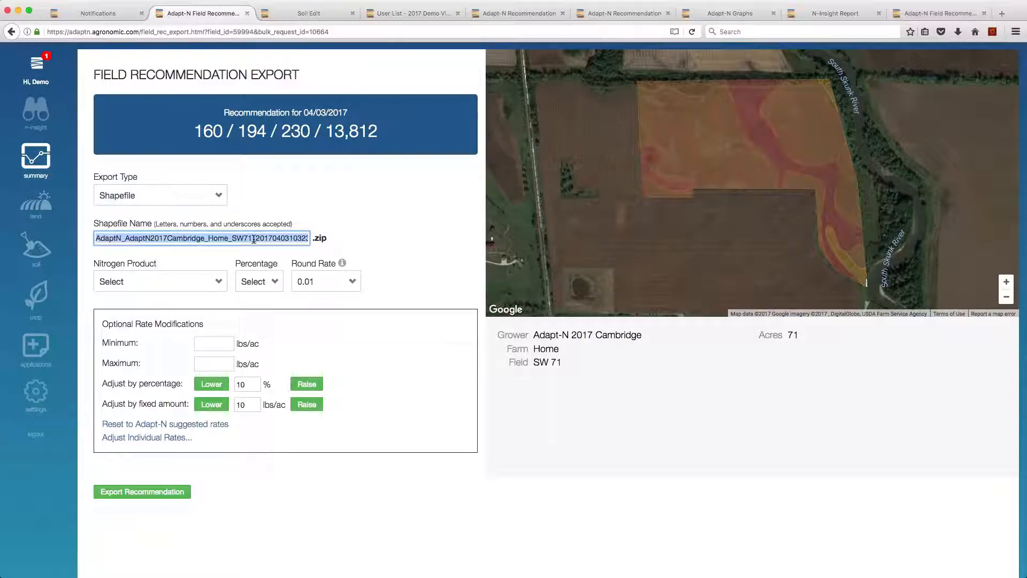
pyautogui.write('Sidedres')
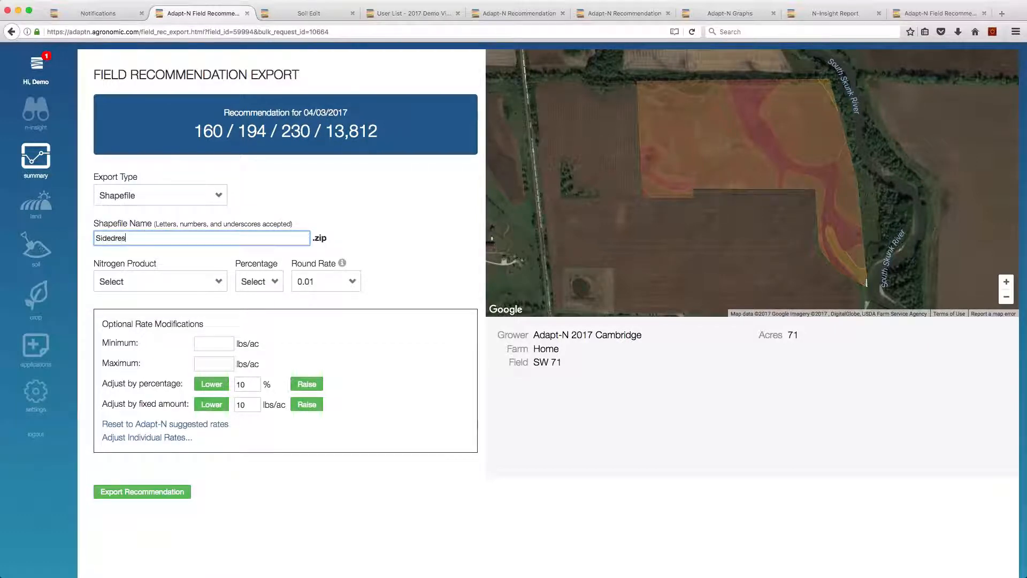
pyautogui.write('s')
pyautogui.click(173, 288)
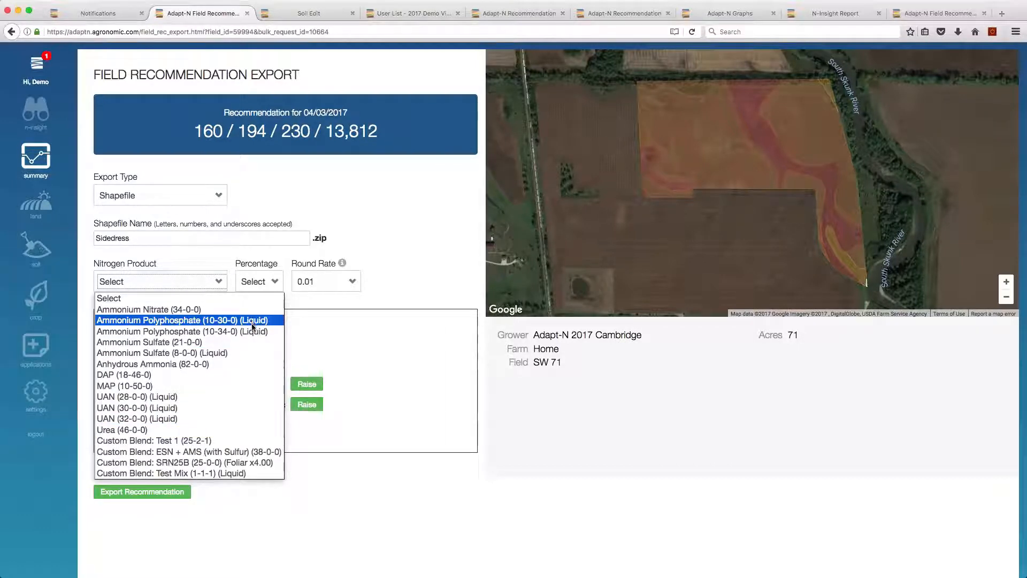
pyautogui.click(246, 397)
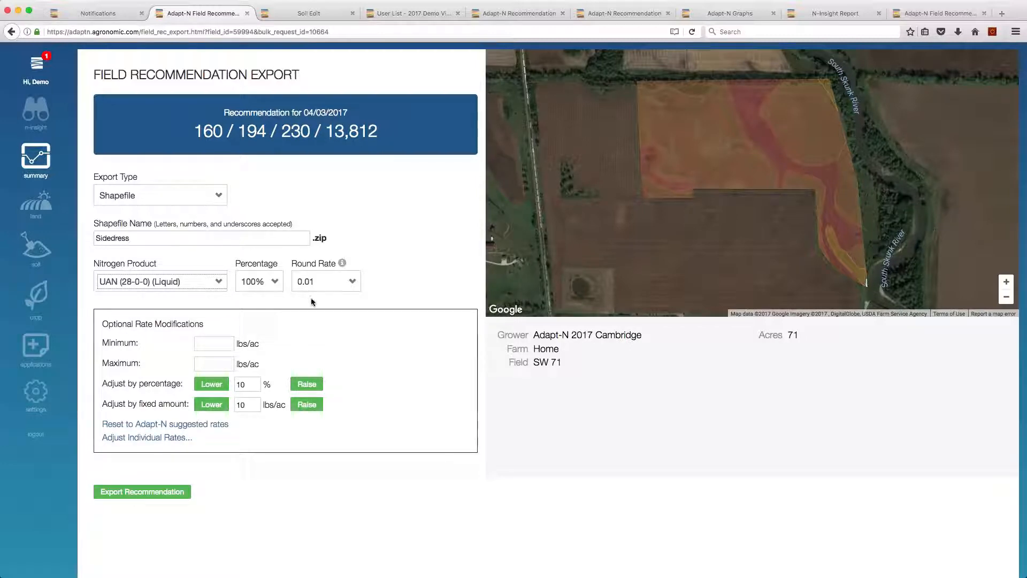
# Step: Try a 50% share for the UAN product, view the remaining nitrogen product choices, and restore the percentage to 100%
pyautogui.click(262, 282)
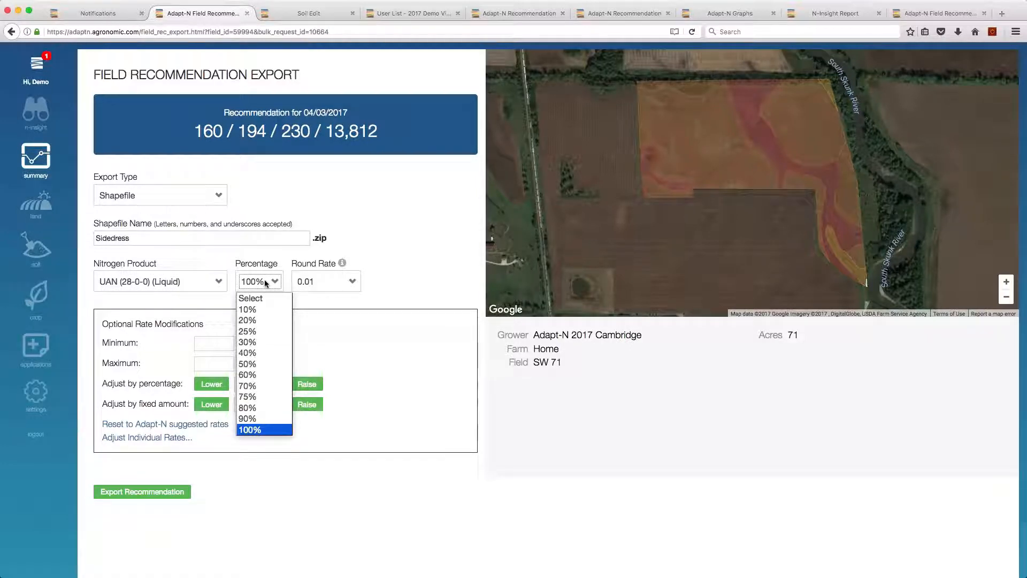
pyautogui.click(269, 365)
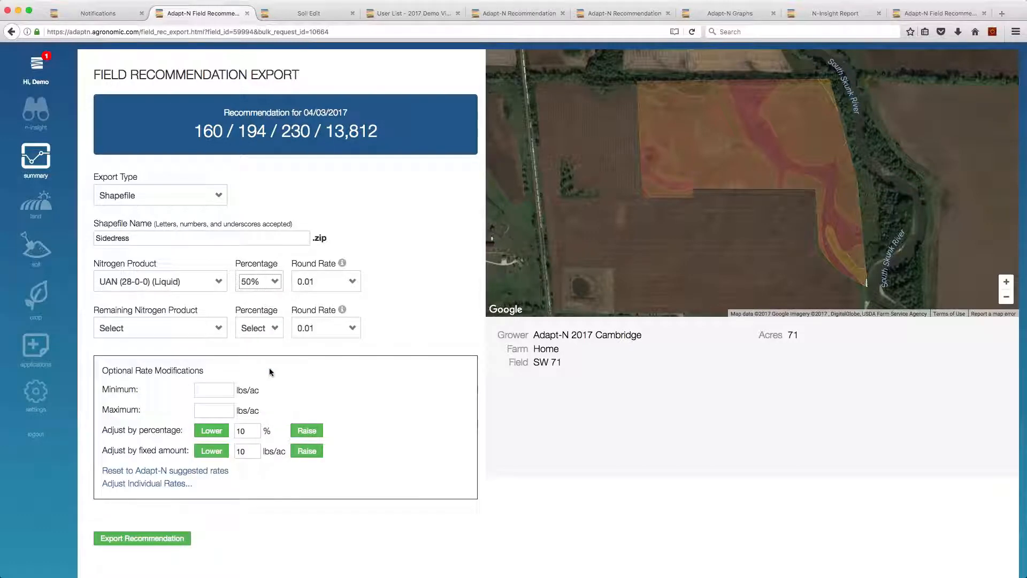
pyautogui.click(185, 324)
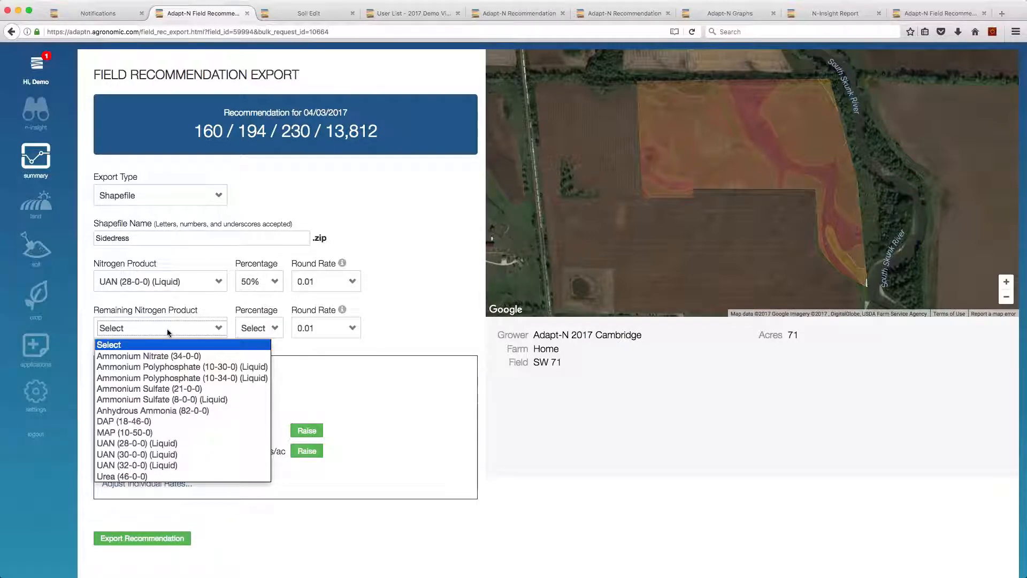
pyautogui.click(167, 328)
pyautogui.click(259, 281)
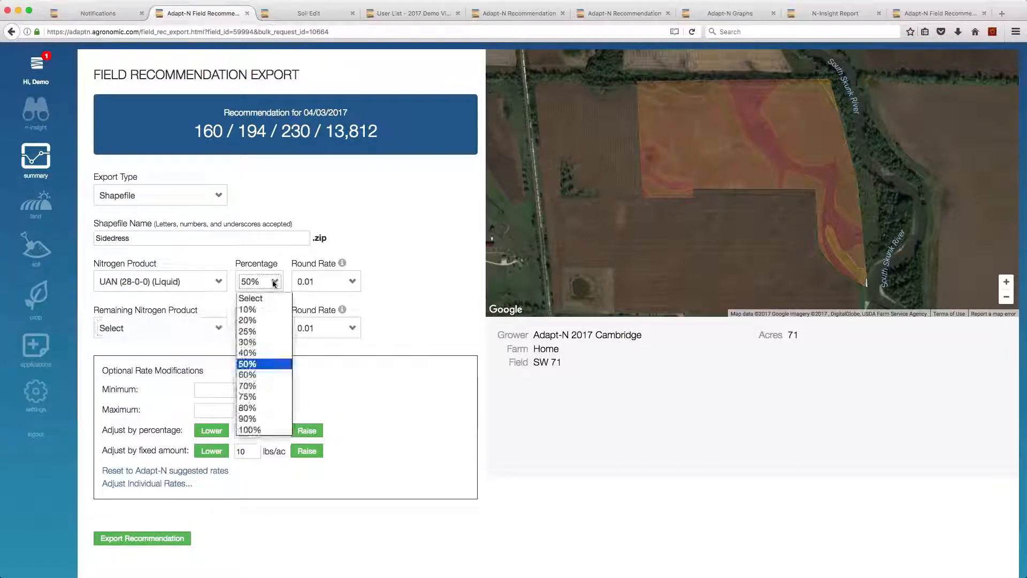
pyautogui.click(251, 430)
# Step: View the round rate and nitrogen product choices of the export, keeping 0.01 and UAN (28-0-0) (Liquid)
pyautogui.click(349, 291)
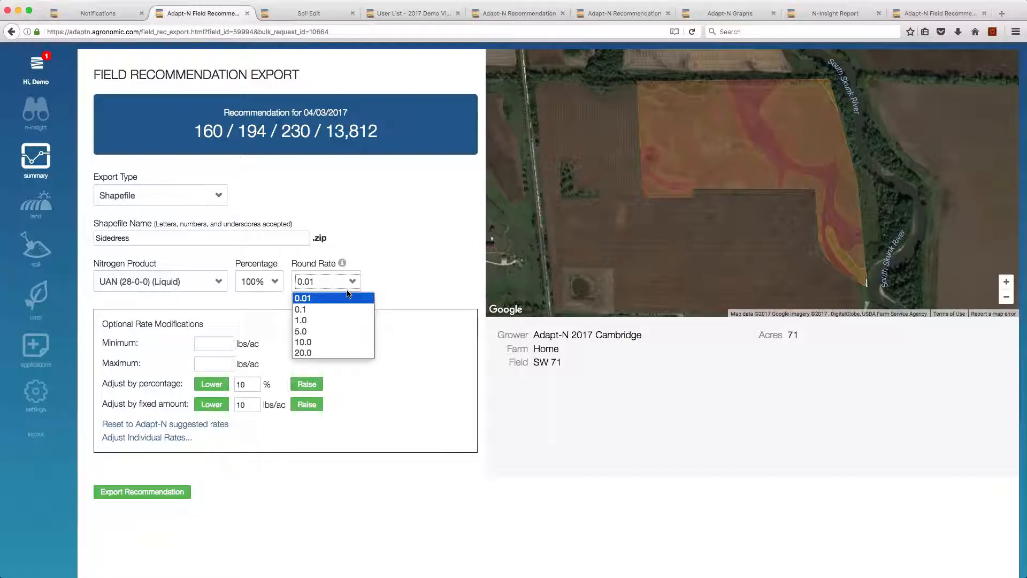
pyautogui.click(346, 295)
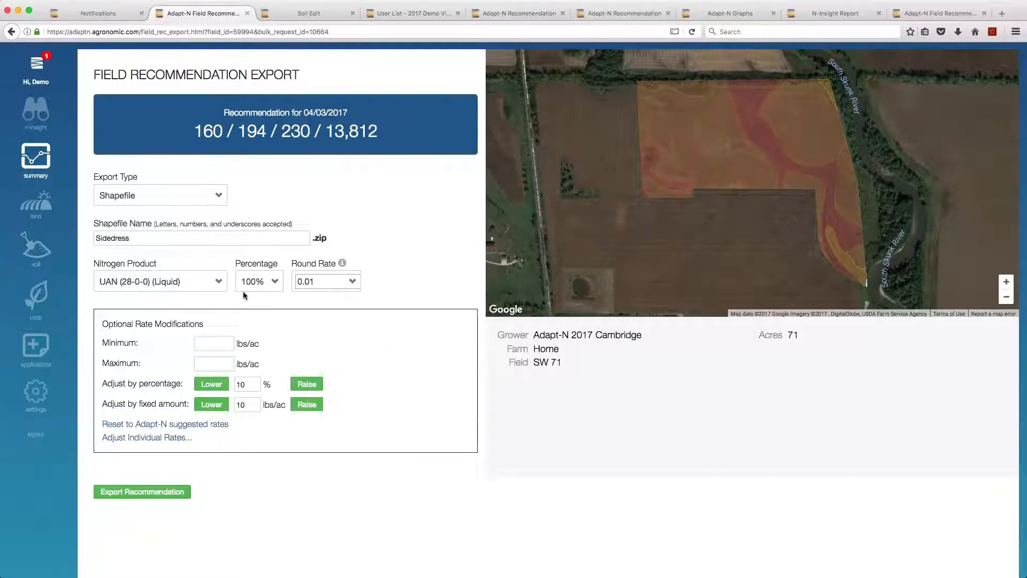
pyautogui.click(203, 287)
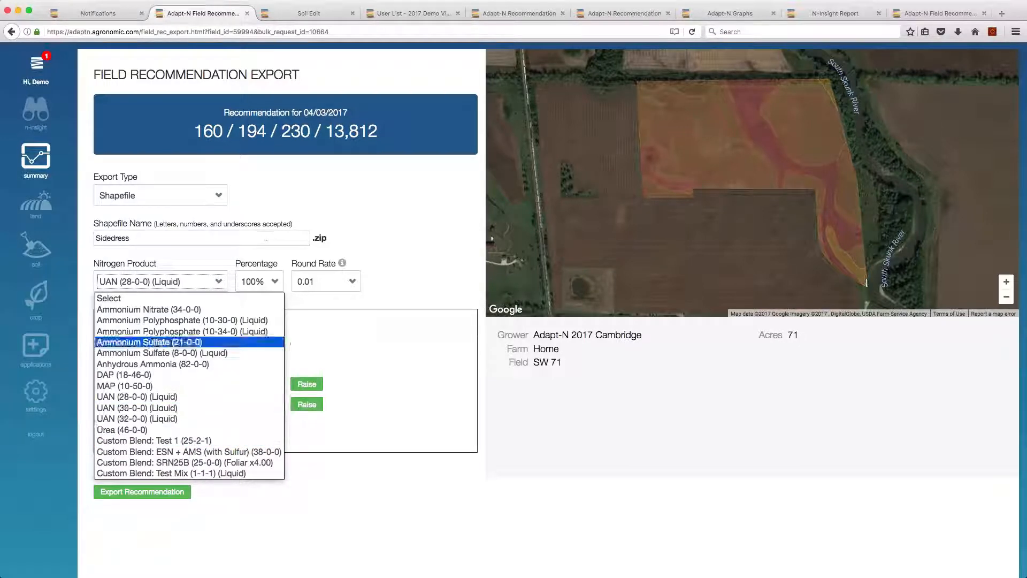
pyautogui.click(259, 283)
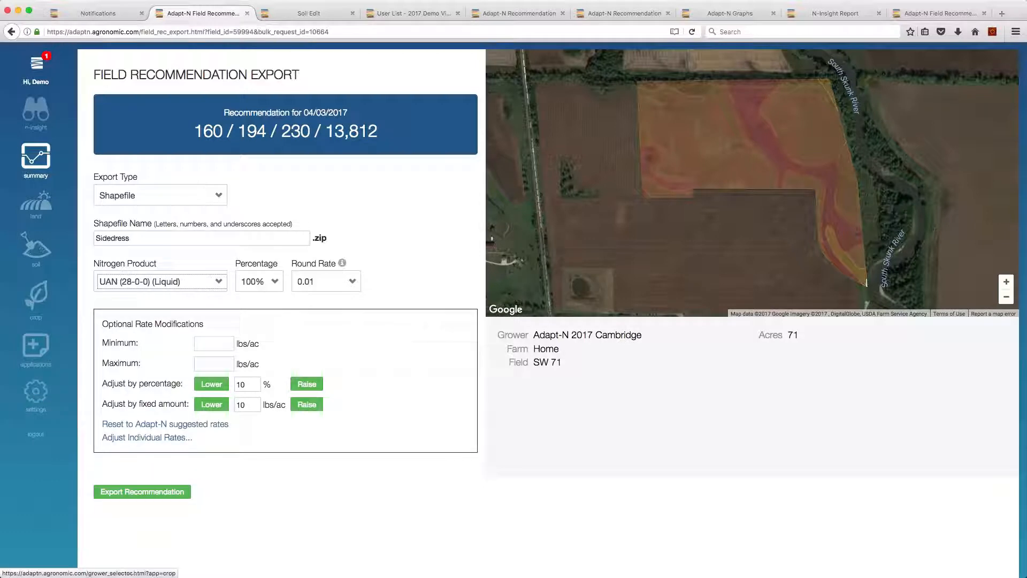
# Step: Open the agX settings in a separate browser tab and examine which custom fertilizer blends are marked visible, including ESN + AMS (with Sulfur)
pyautogui.middleClick(44, 398)
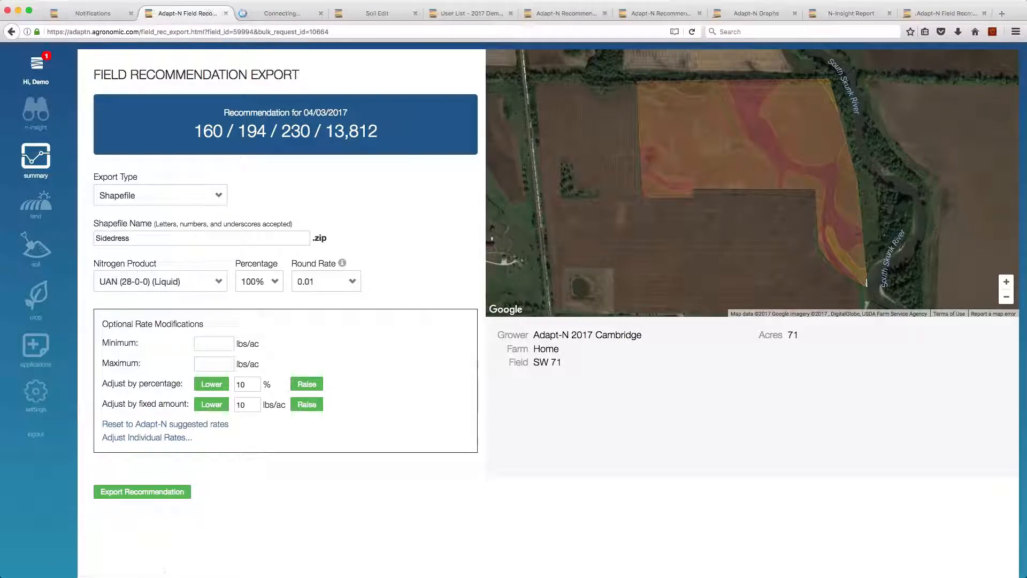
pyautogui.click(281, 14)
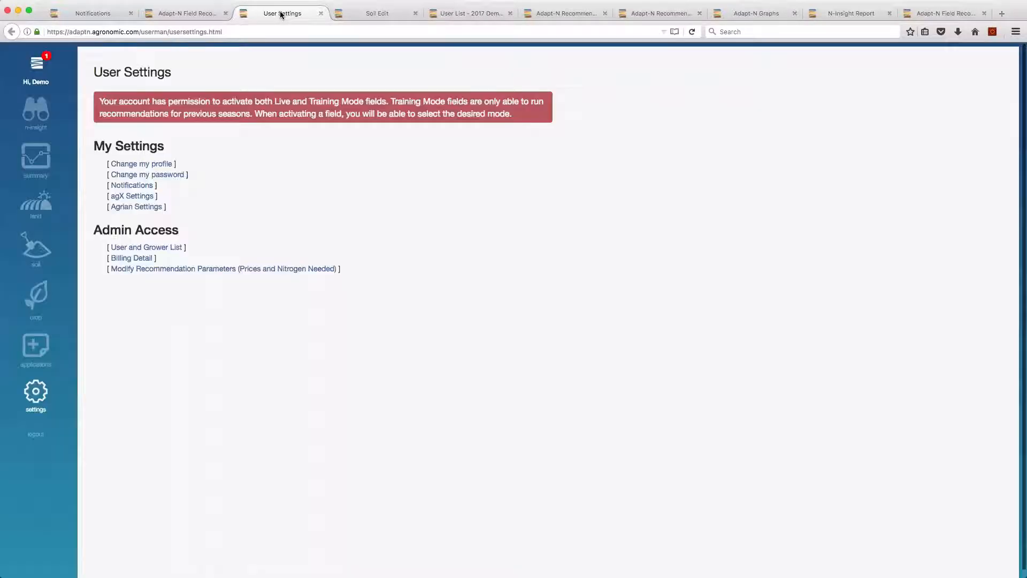
pyautogui.click(132, 196)
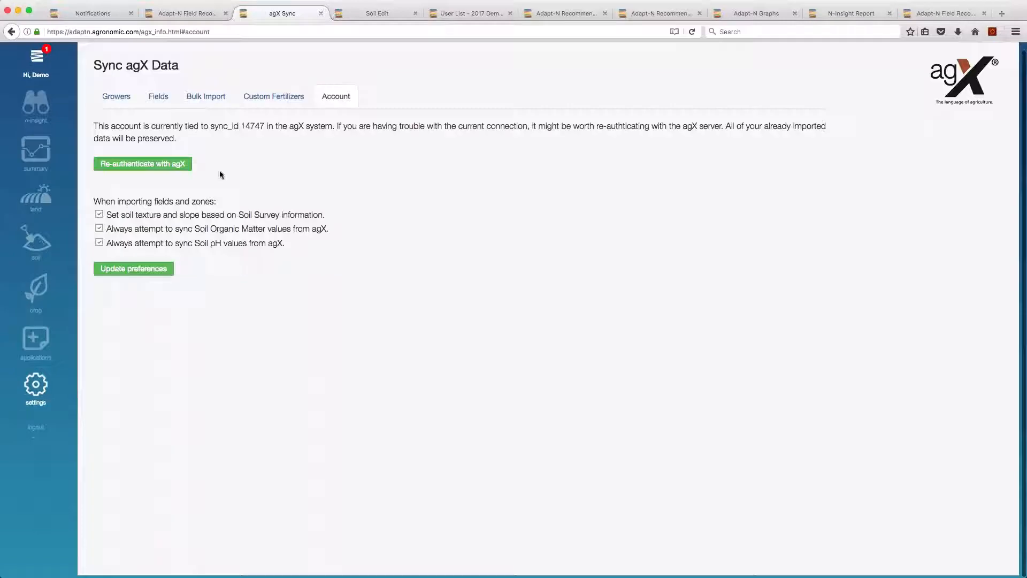
pyautogui.click(273, 101)
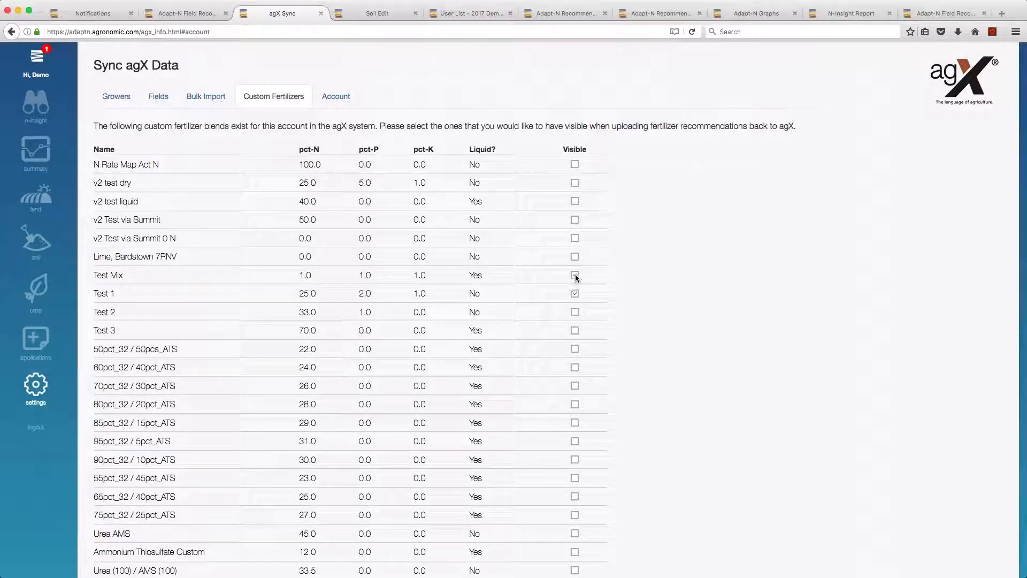
pyautogui.click(574, 293)
pyautogui.scroll(-5, 496, 216)
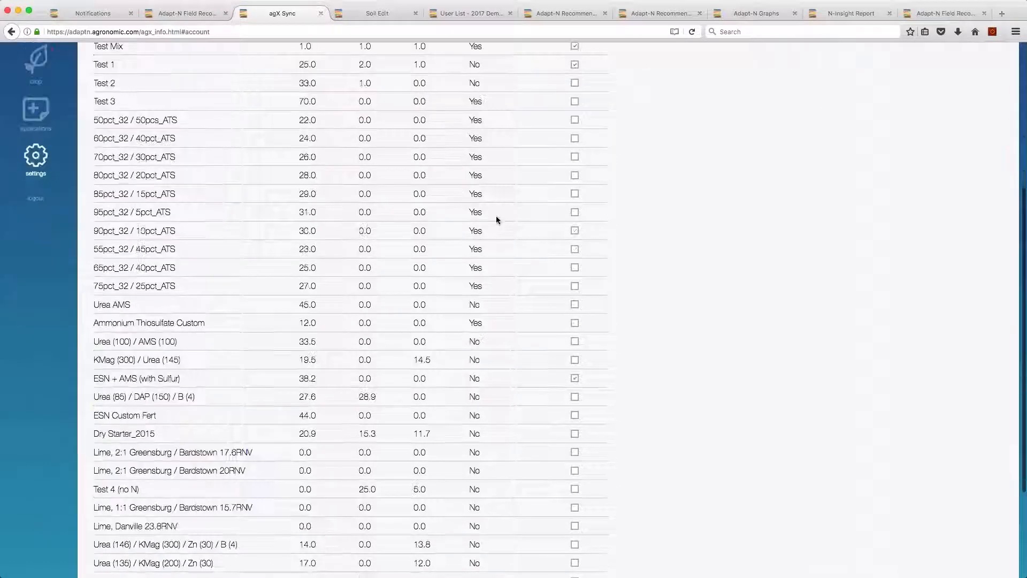
pyautogui.scroll(-1, 496, 220)
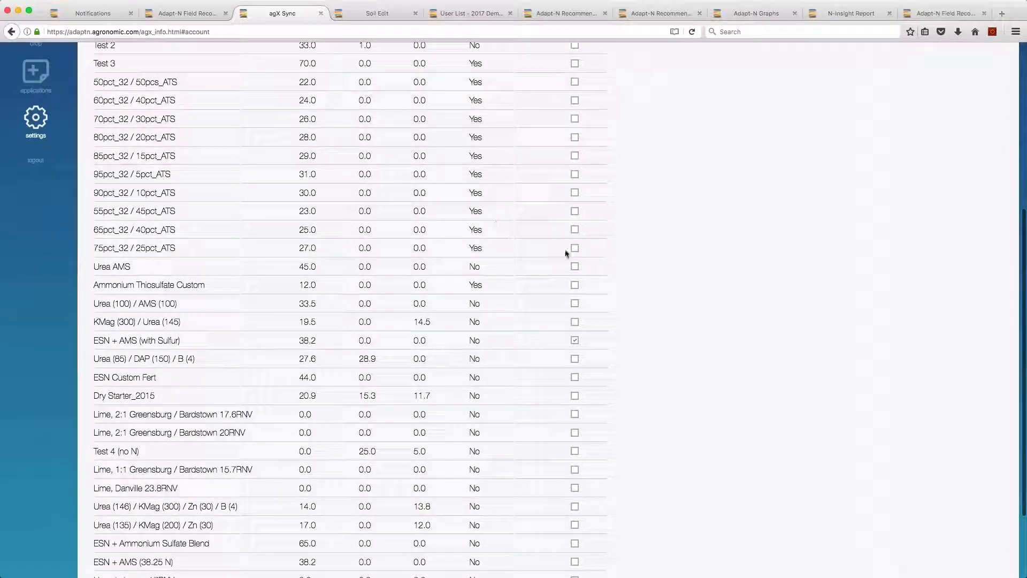
pyautogui.scroll(6, 567, 292)
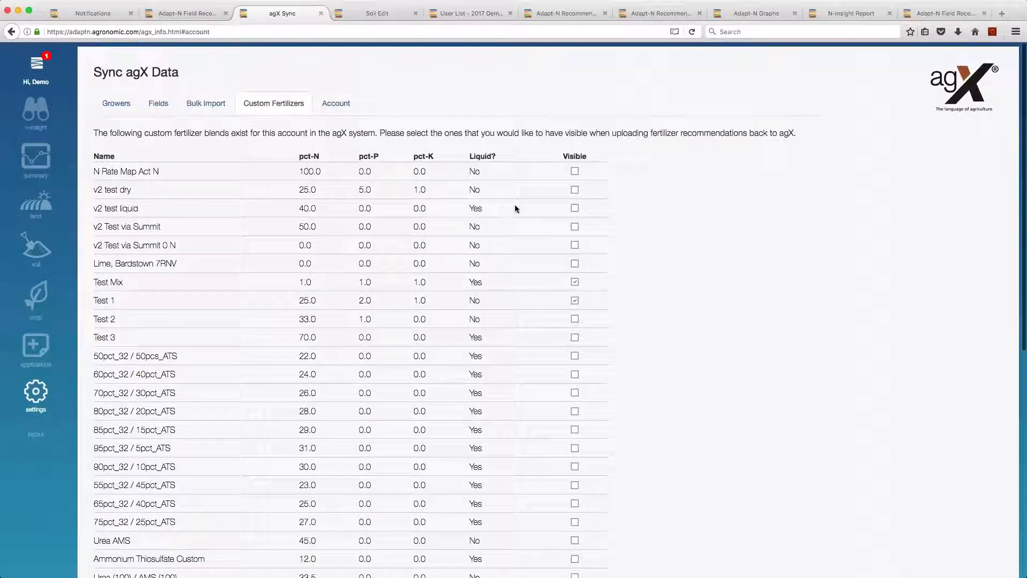
pyautogui.scroll(-8, 509, 206)
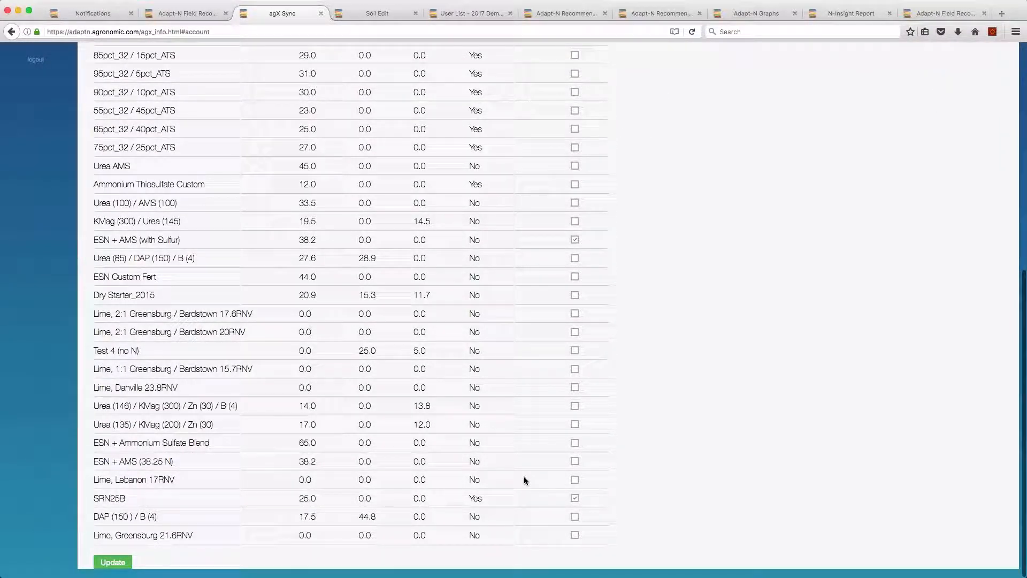
pyautogui.moveTo(94, 239); pyautogui.dragTo(215, 239)
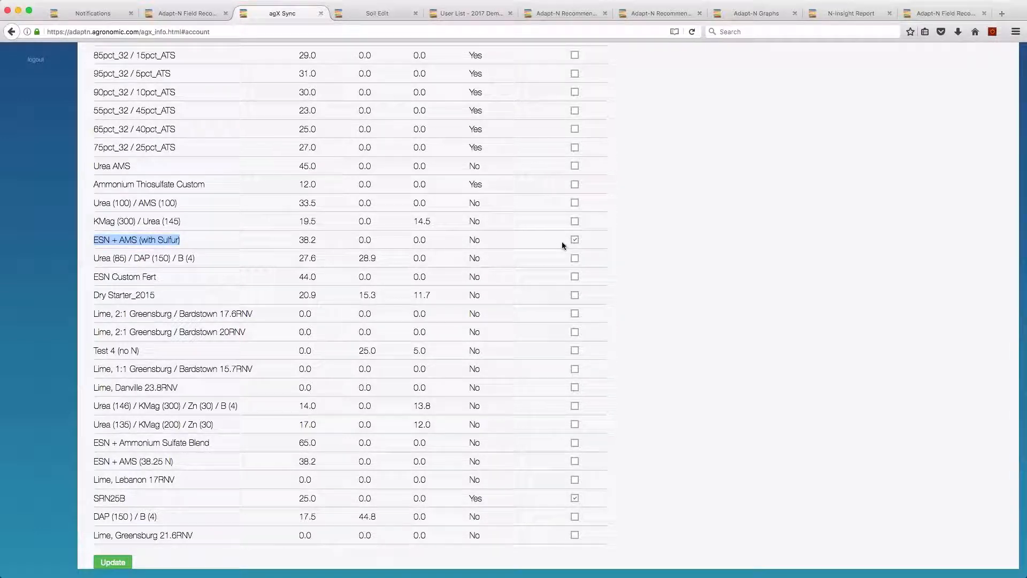
# Step: Return to the SW 71 recommendation export and choose Custom Blend: SRN25B (25-0-0) (Foliar x4.00) as the nitrogen product
pyautogui.click(184, 15)
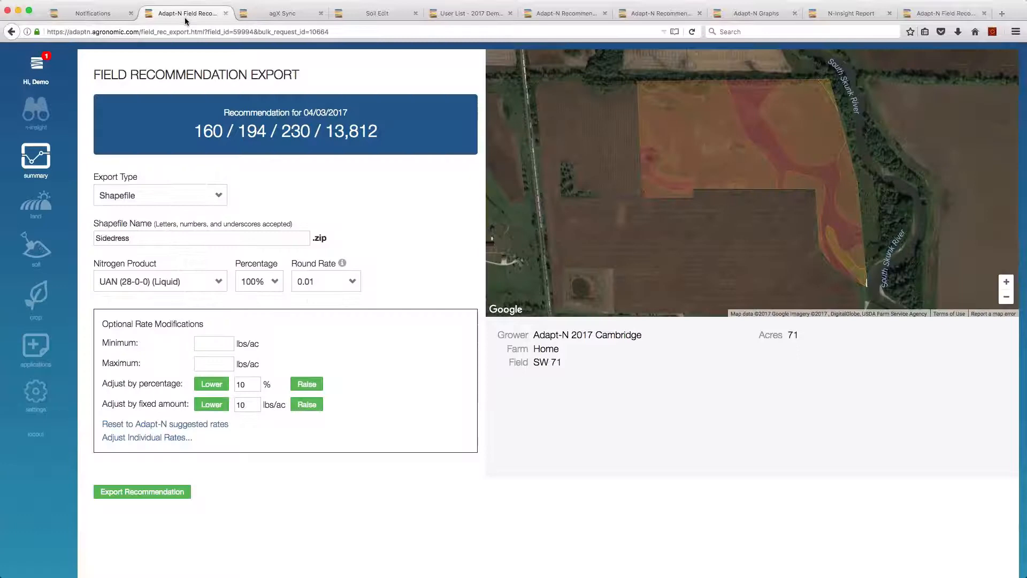
pyautogui.click(197, 280)
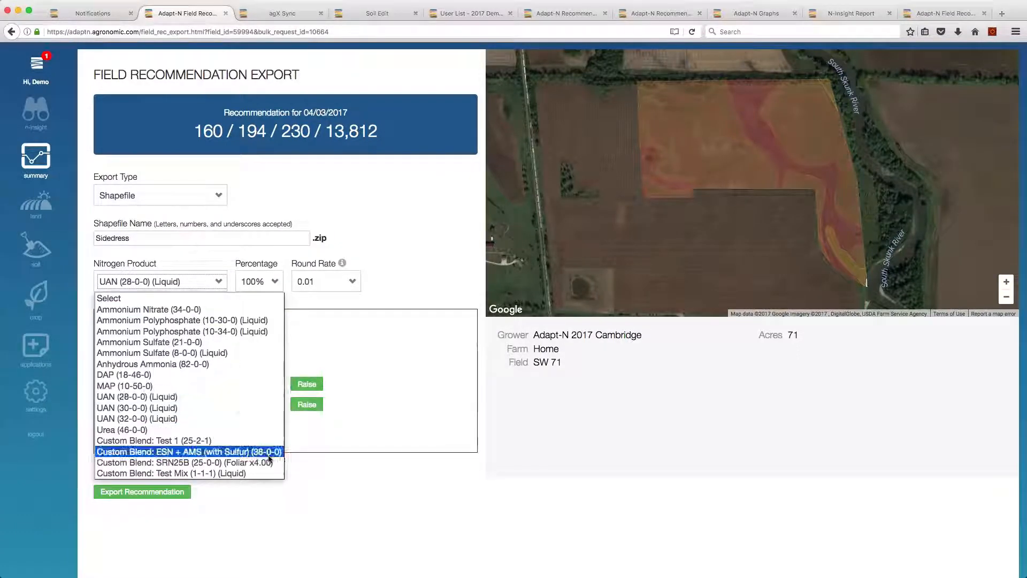
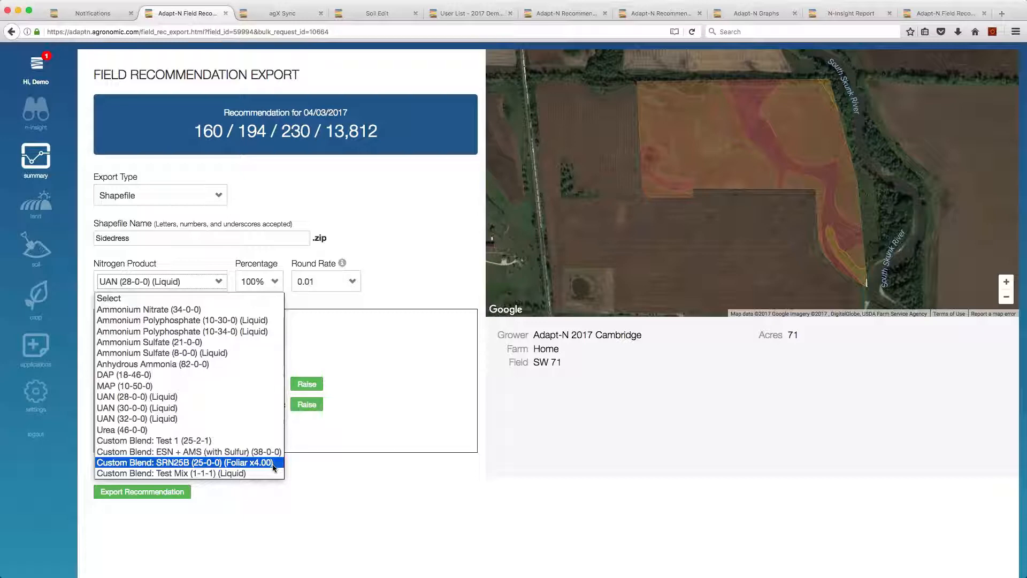
pyautogui.click(273, 463)
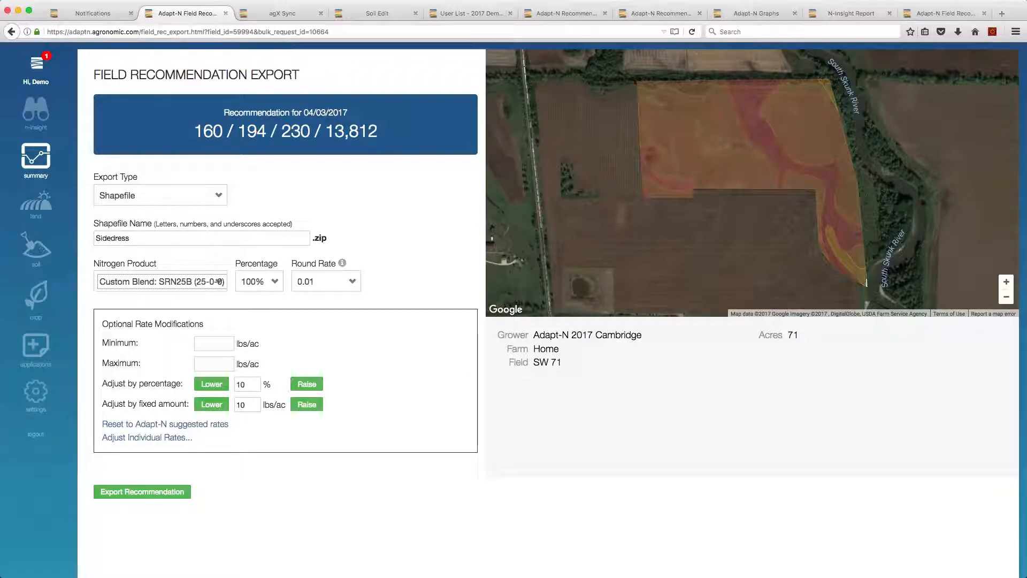
pyautogui.click(216, 288)
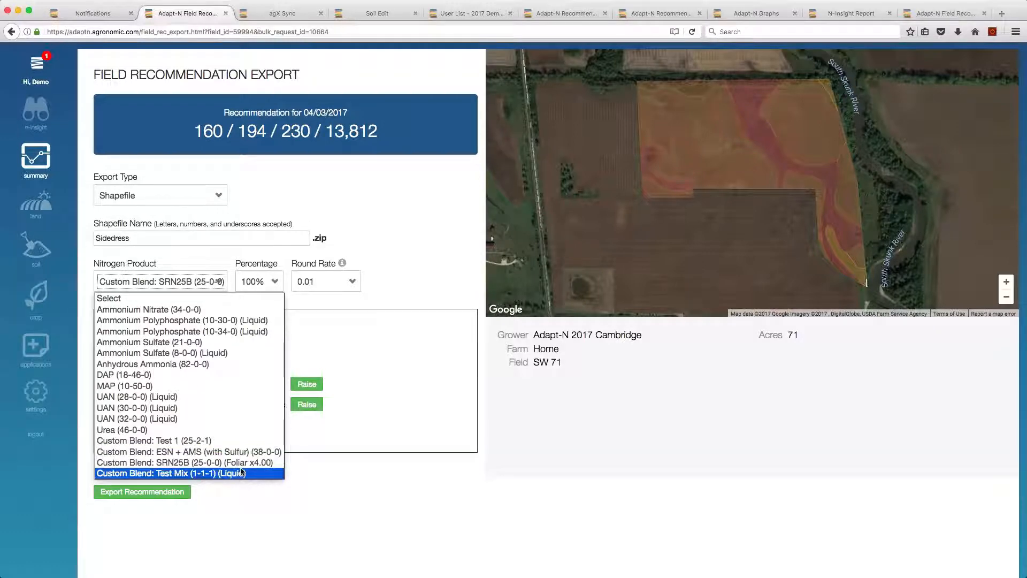
pyautogui.click(241, 463)
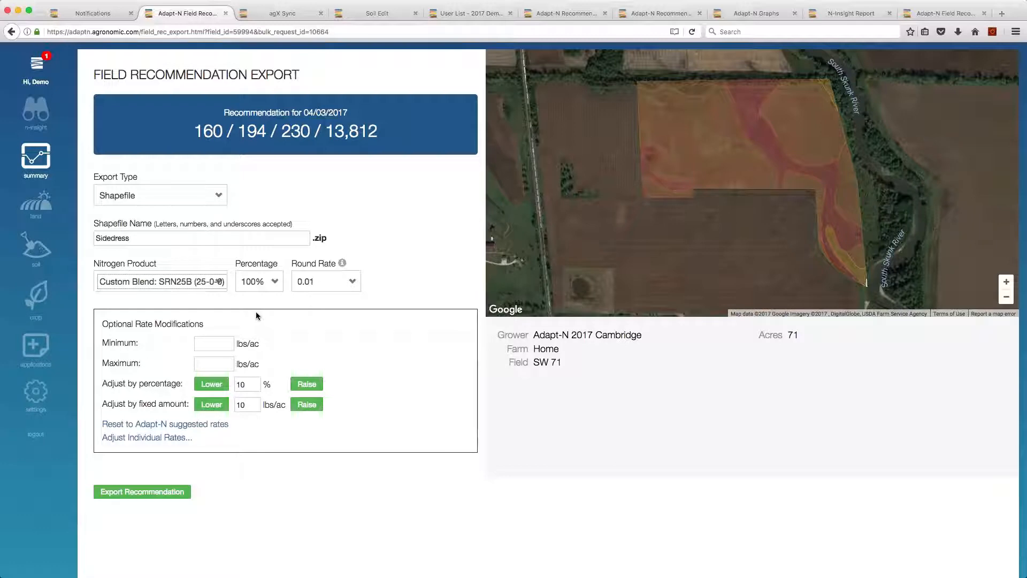
# Step: Set the minimum rate to 170 lbs/ac and review the adjusted recommendation figures
pyautogui.click(229, 345)
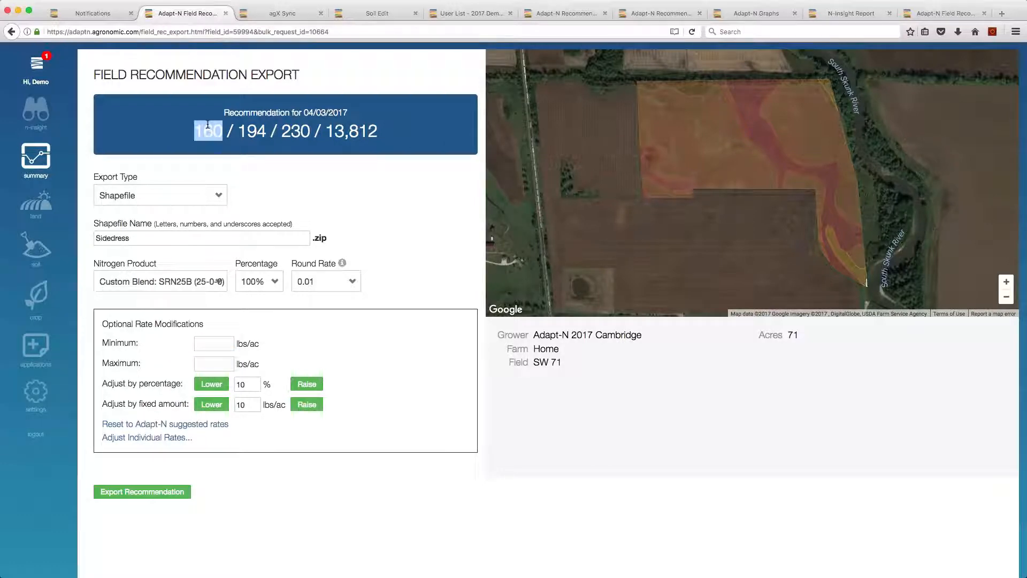
pyautogui.write('17')
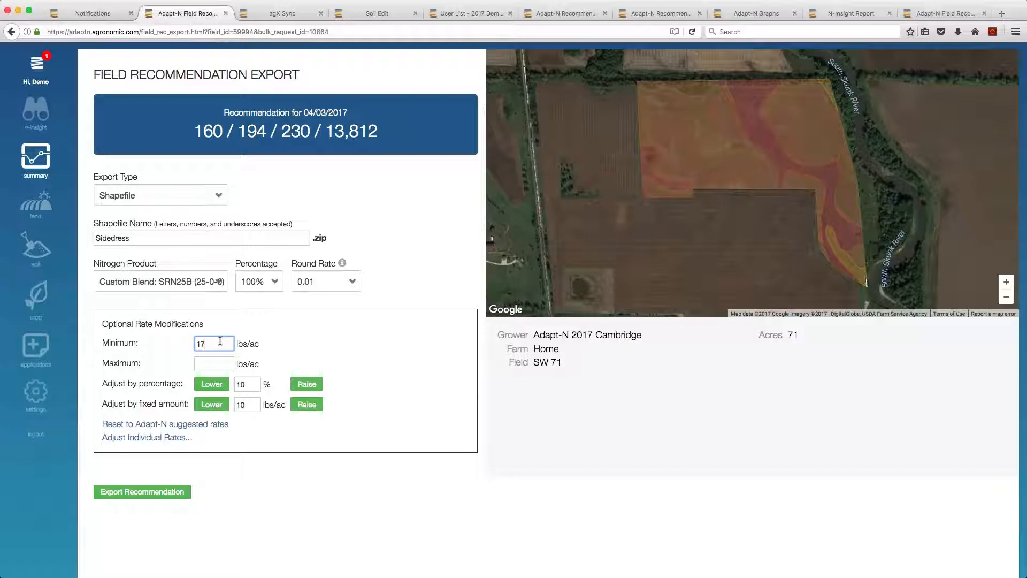
pyautogui.write('0')
pyautogui.press('Tab')
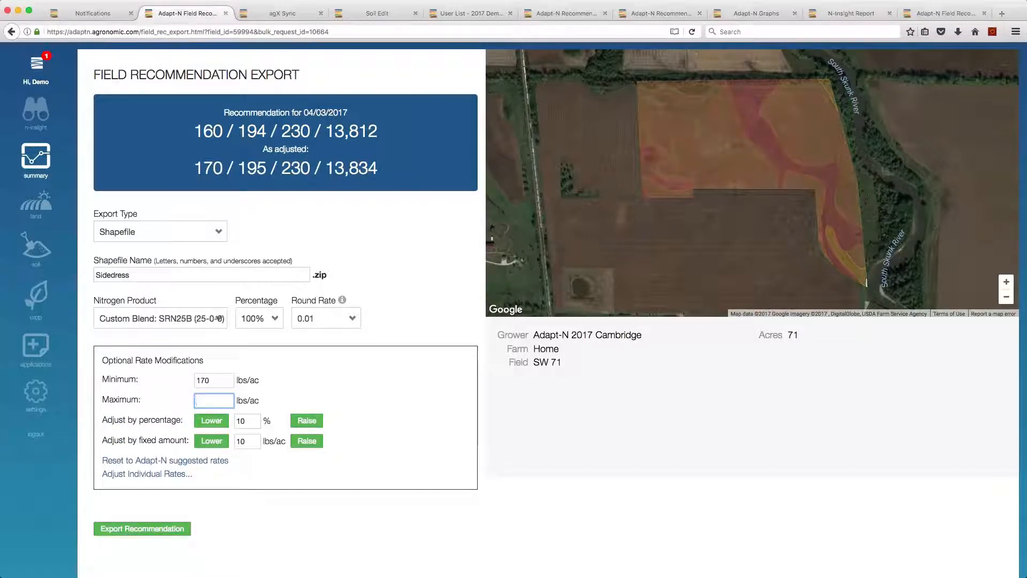
pyautogui.moveTo(195, 168); pyautogui.dragTo(340, 167)
pyautogui.moveTo(266, 168); pyautogui.dragTo(394, 167)
pyautogui.click(389, 200)
# Step: Show the individual rates table and examine the modified rates for the 160 lbs-N/ac and No N-rec rows
pyautogui.click(122, 476)
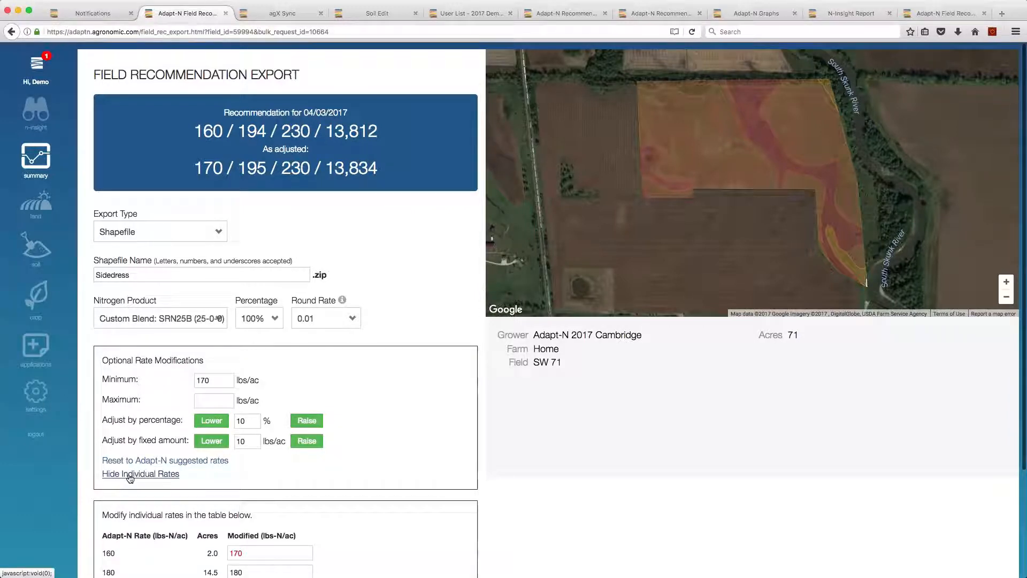
pyautogui.scroll(-5, 139, 478)
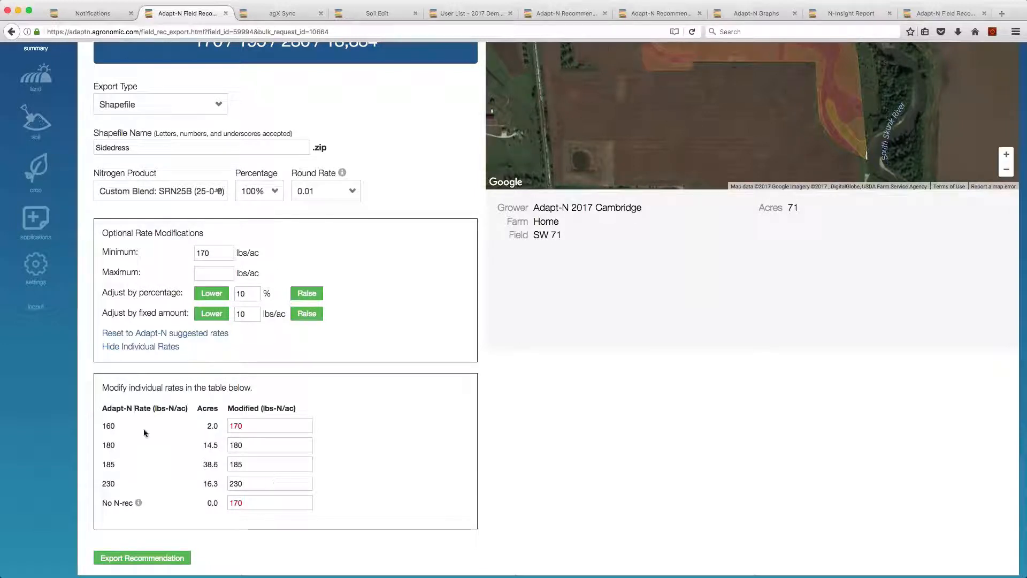
pyautogui.doubleClick(108, 426)
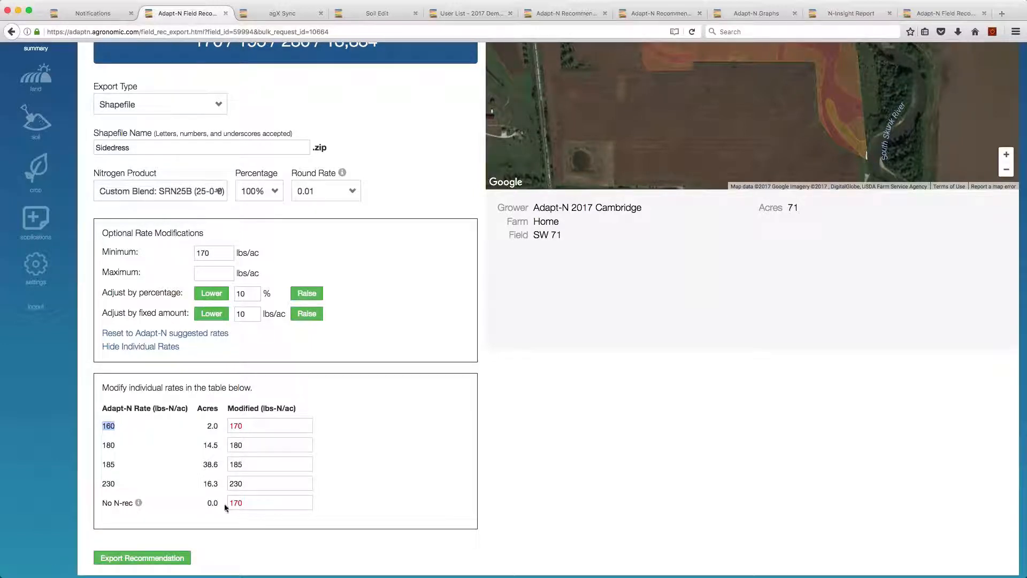
pyautogui.click(243, 505)
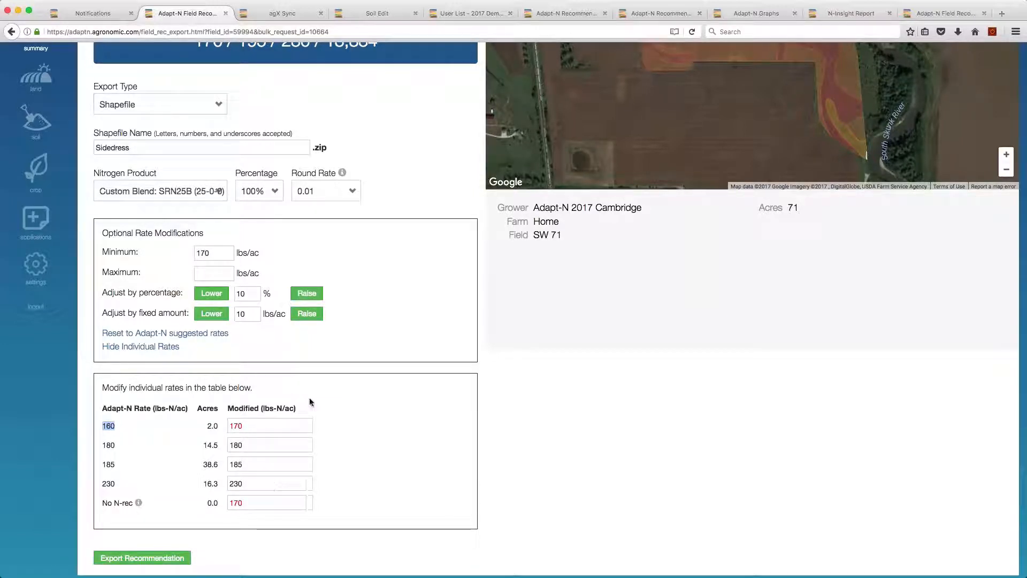
# Step: Set the maximum rate to 220 lbs/ac and check the modified rate in the 230 lbs-N/ac row
pyautogui.click(200, 274)
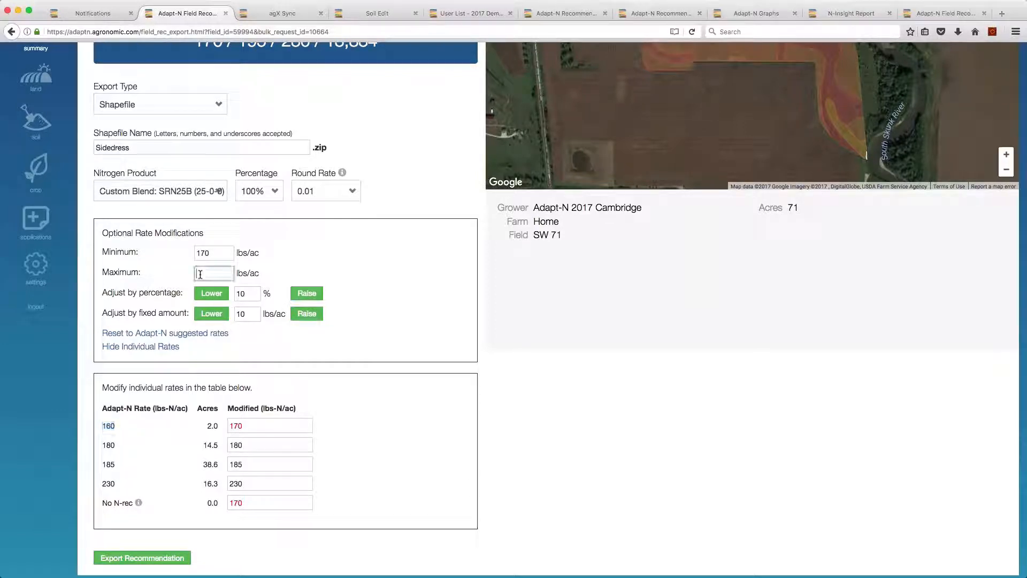
pyautogui.scroll(1, 200, 274)
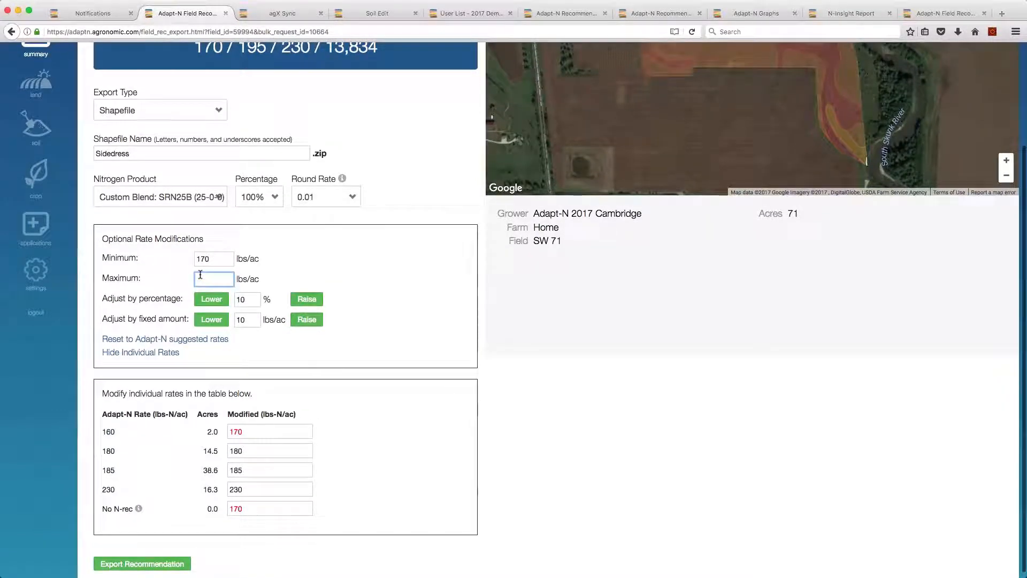
pyautogui.write('220')
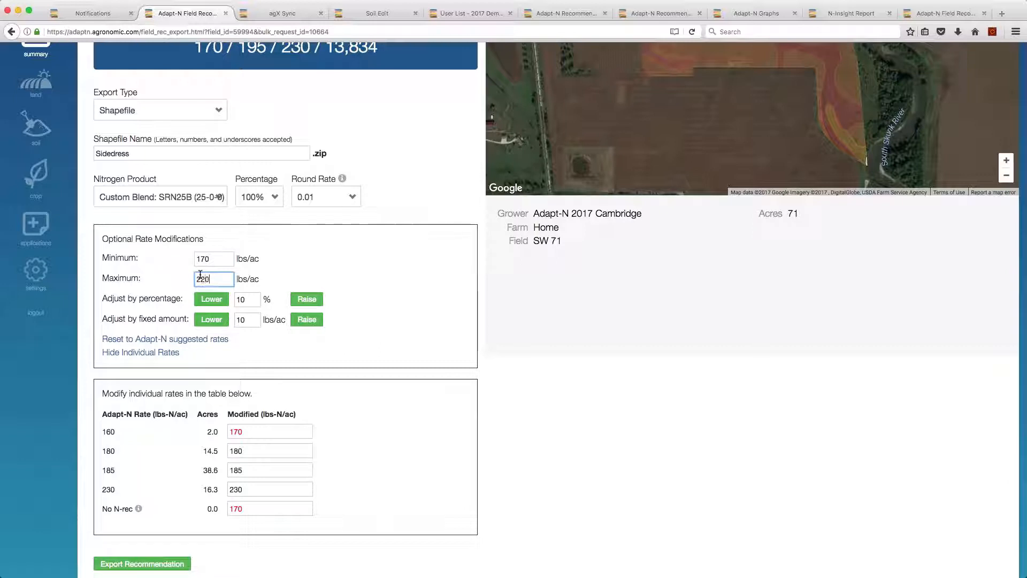
pyautogui.press('Tab')
pyautogui.moveTo(256, 493); pyautogui.dragTo(217, 492)
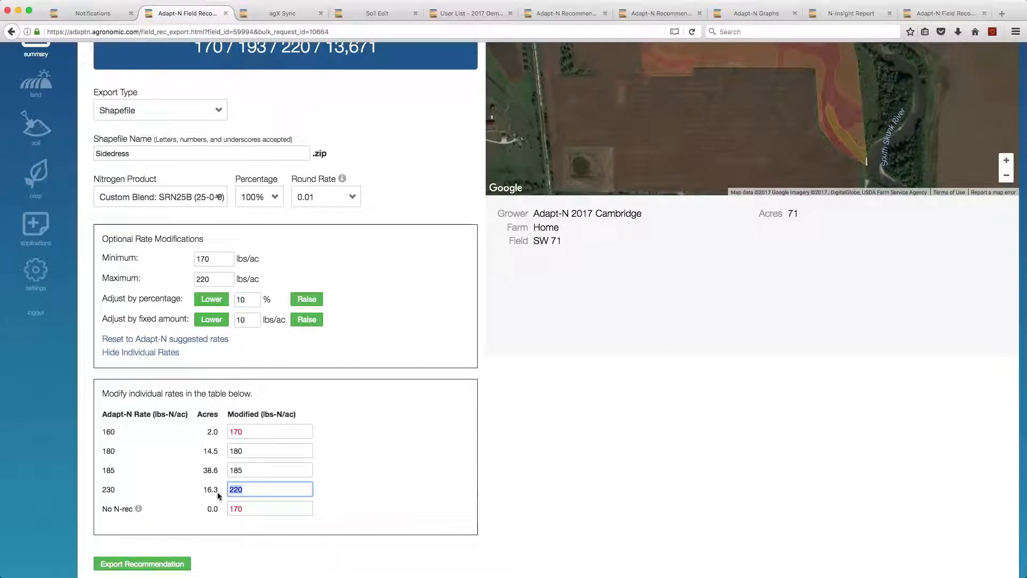
pyautogui.click(290, 494)
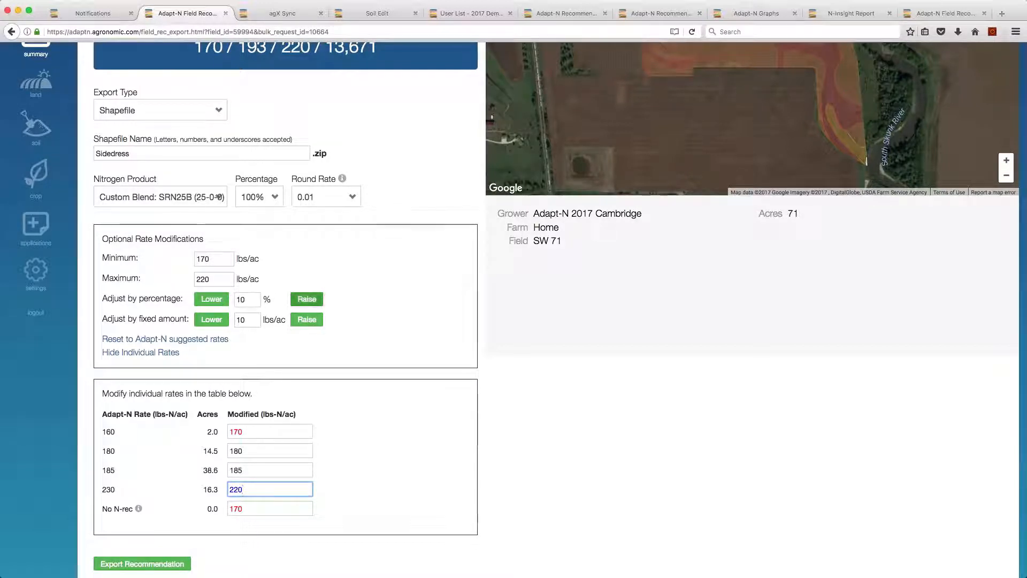
# Step: Raise the rates by a fixed amount of 5 lbs/ac and check the modified rate for the 230 lbs-N/ac row
pyautogui.doubleClick(241, 324)
pyautogui.write('5')
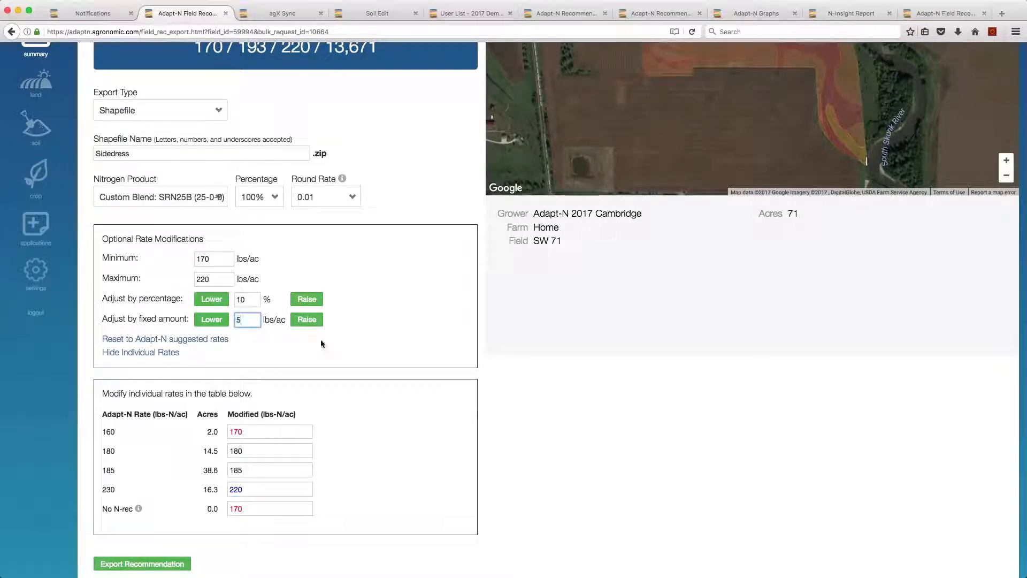
pyautogui.click(307, 320)
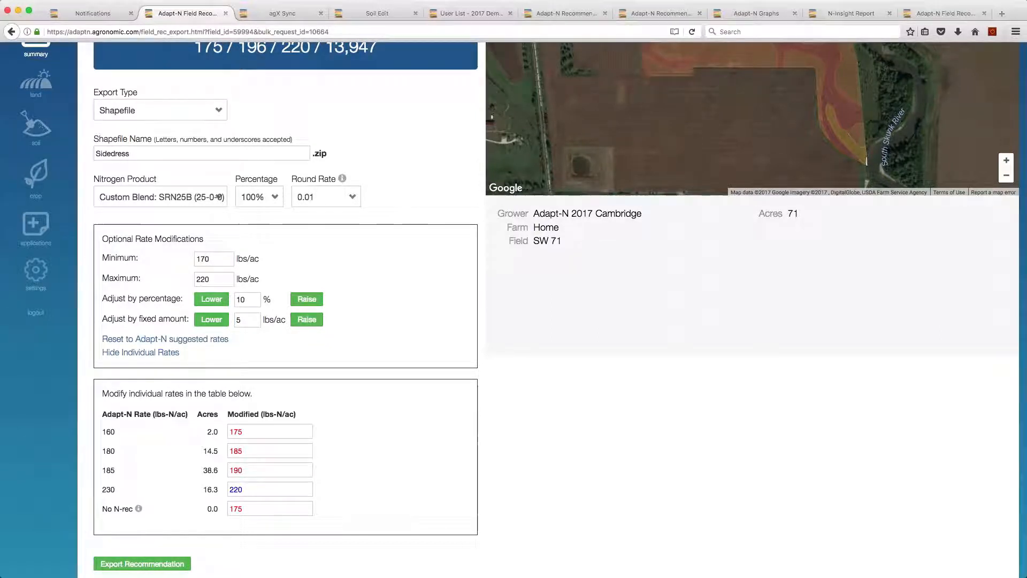
pyautogui.moveTo(249, 490); pyautogui.dragTo(213, 489)
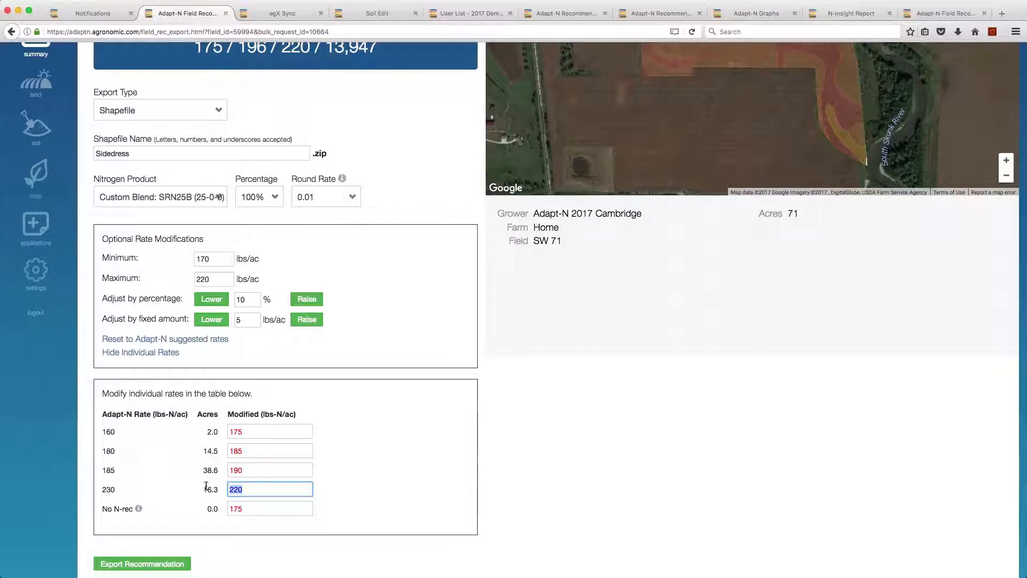
pyautogui.click(204, 485)
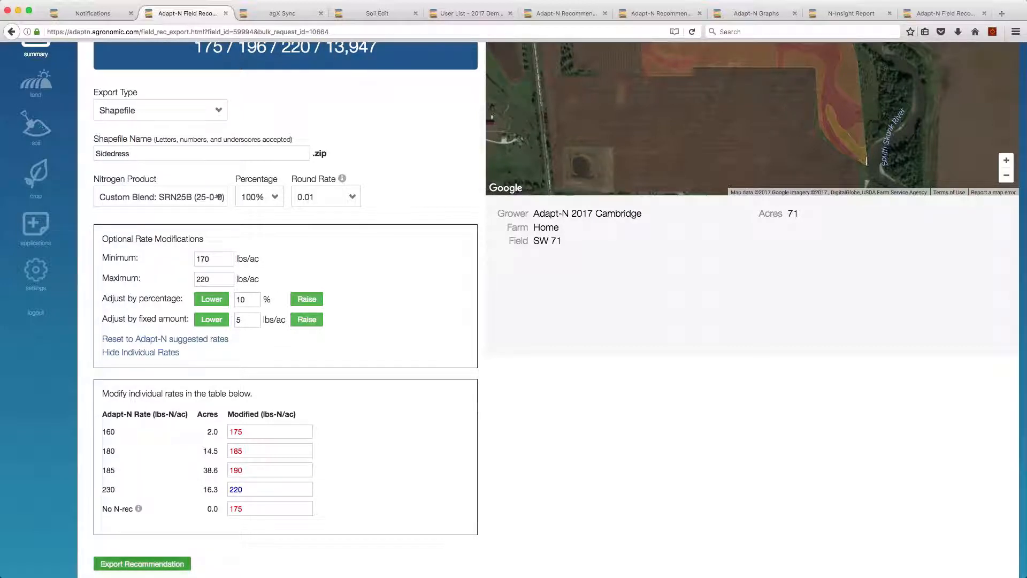
# Step: Export the recommendation, open Sidedress.zip with Archive Utility, and select Sidedress.pdf among the extracted files shown as icons
pyautogui.click(147, 565)
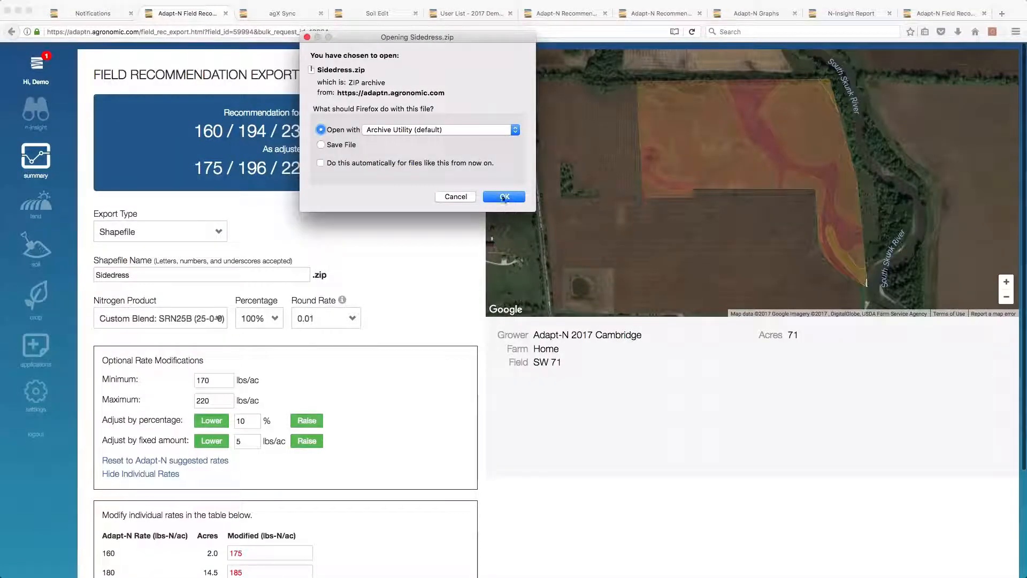
pyautogui.click(504, 197)
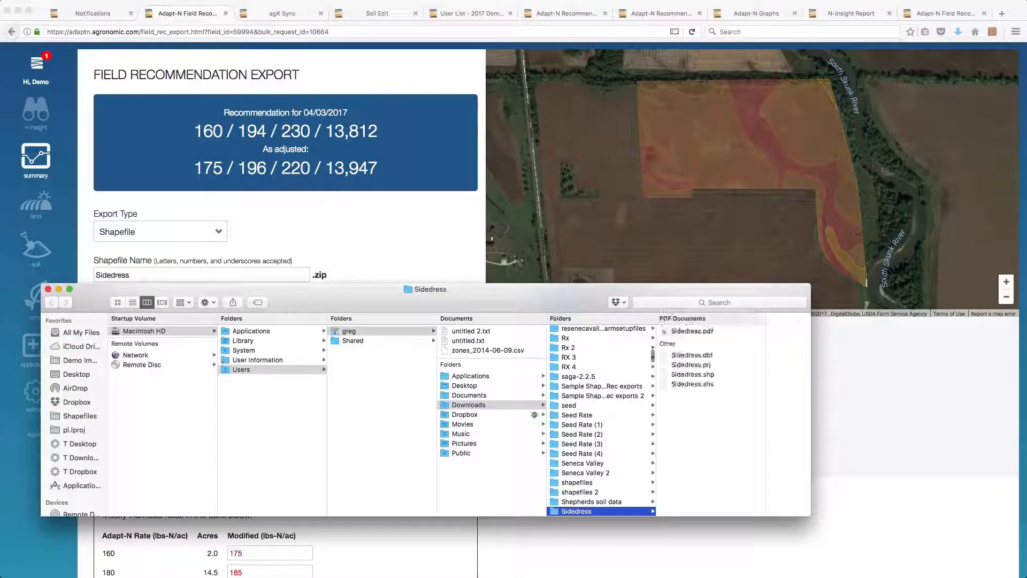
pyautogui.click(117, 303)
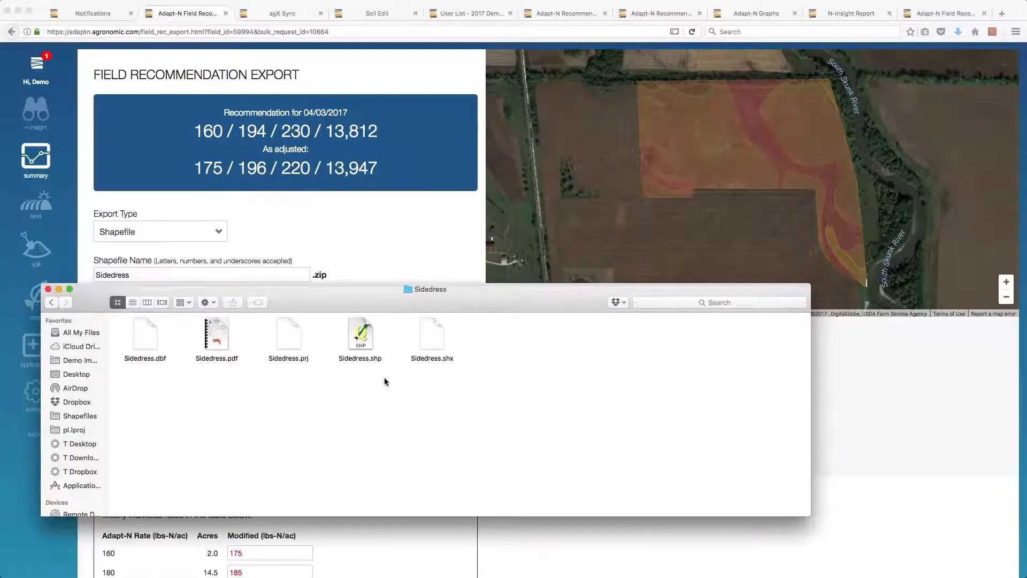
pyautogui.moveTo(217, 336); pyautogui.dragTo(218, 331)
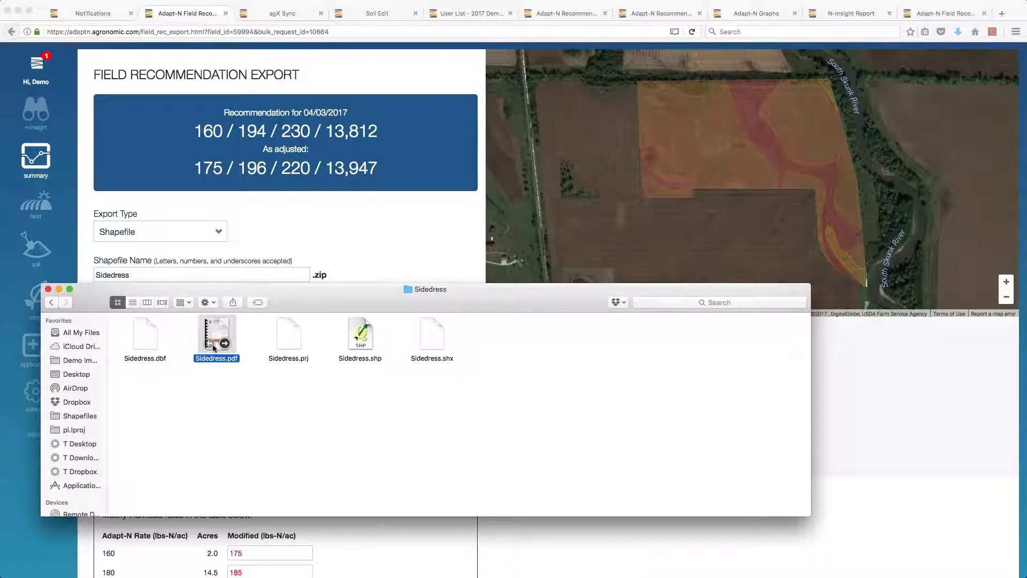
# Step: Open Sidedress.pdf, review the exported nitrogen recommendation summary and field configuration, and close the document
pyautogui.doubleClick(212, 345)
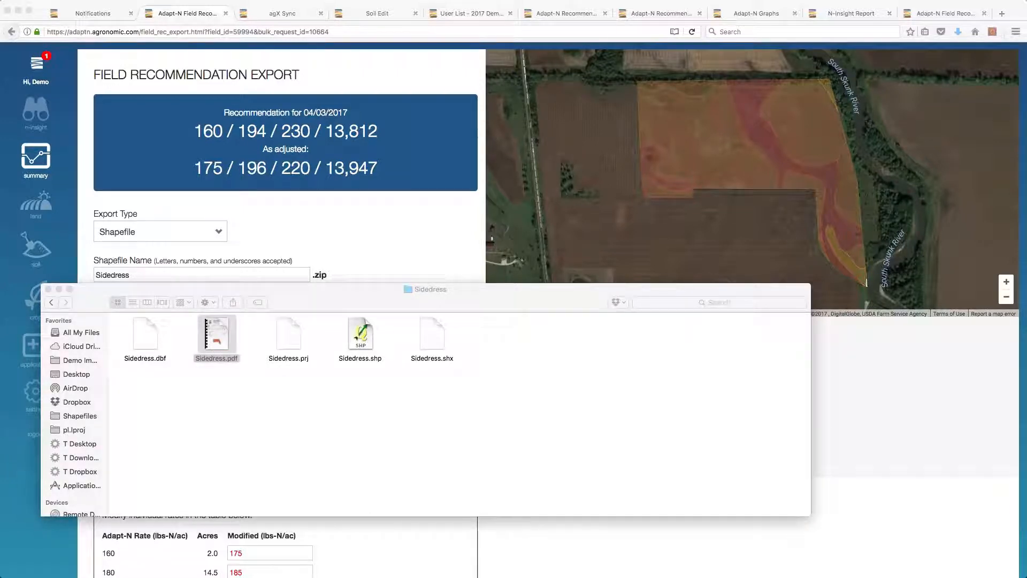
pyautogui.moveTo(225, 17); pyautogui.dragTo(341, 23)
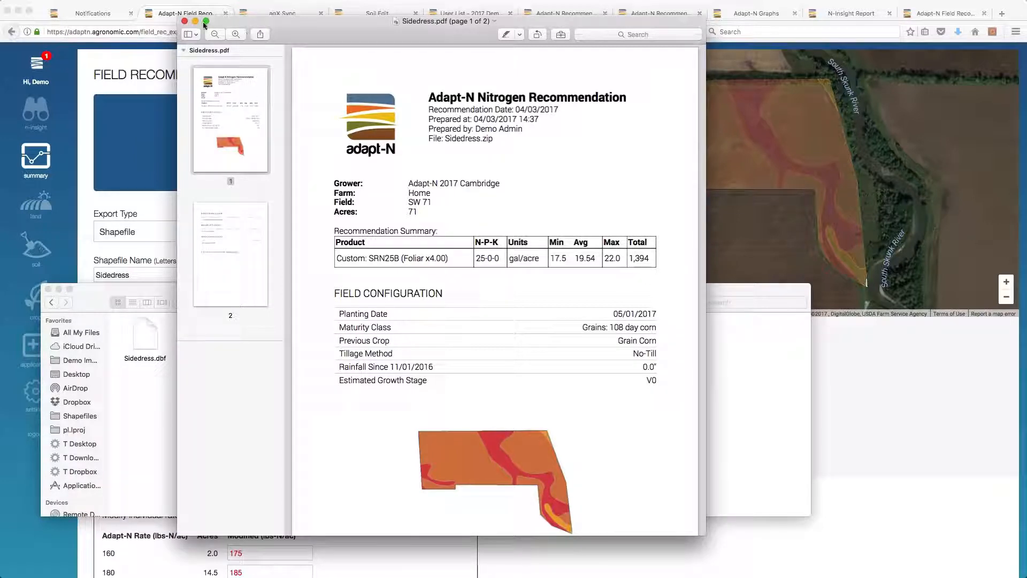
pyautogui.click(185, 22)
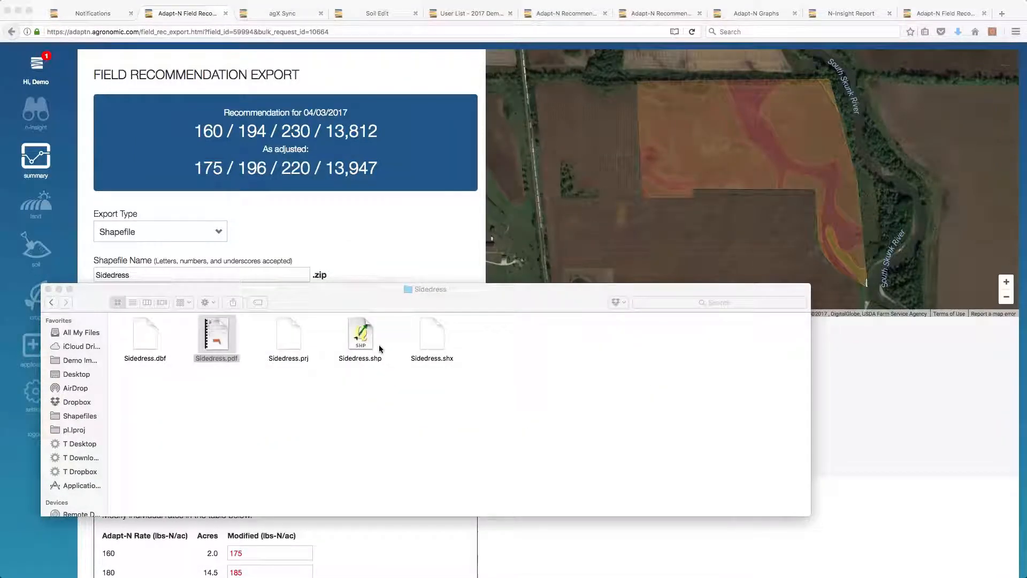
# Step: Open Sidedress.shp in QGIS and examine the z100_0_0 and z25_0_0 columns in the Sidedress layer's attribute table
pyautogui.click(362, 336)
pyautogui.doubleClick(362, 338)
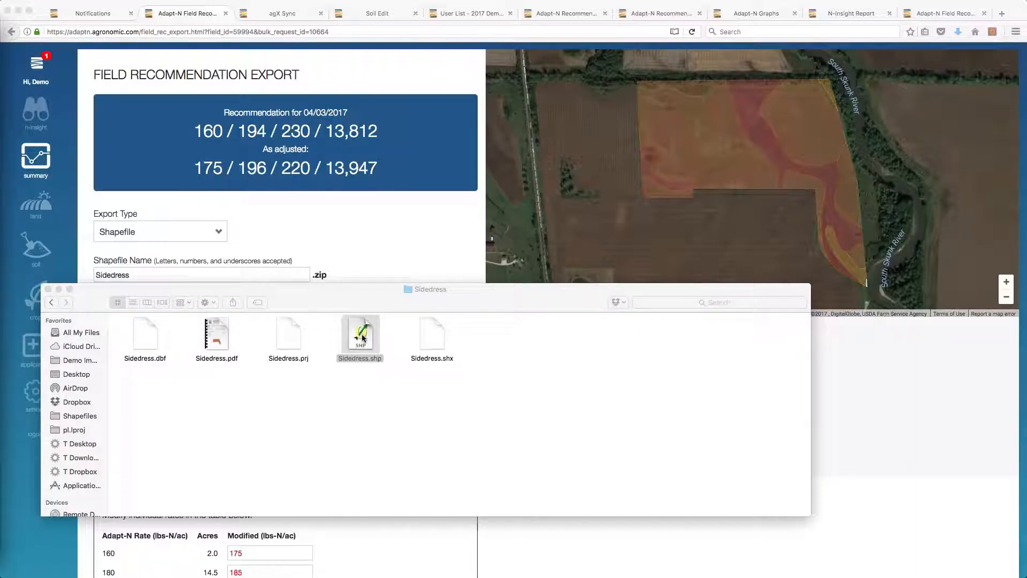
pyautogui.moveTo(0, 22); pyautogui.dragTo(428, 4)
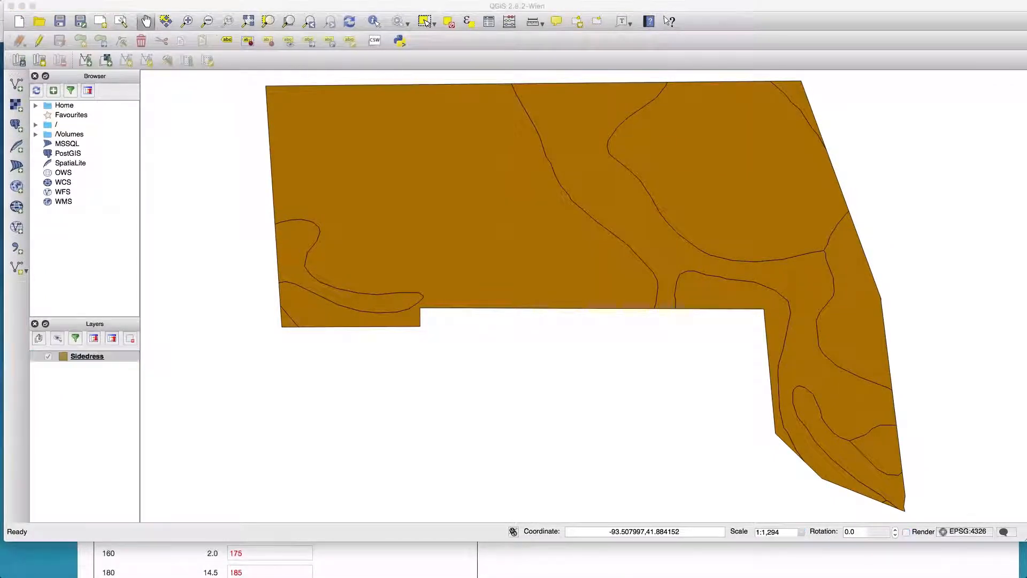
pyautogui.moveTo(0, 299); pyautogui.dragTo(529, 368)
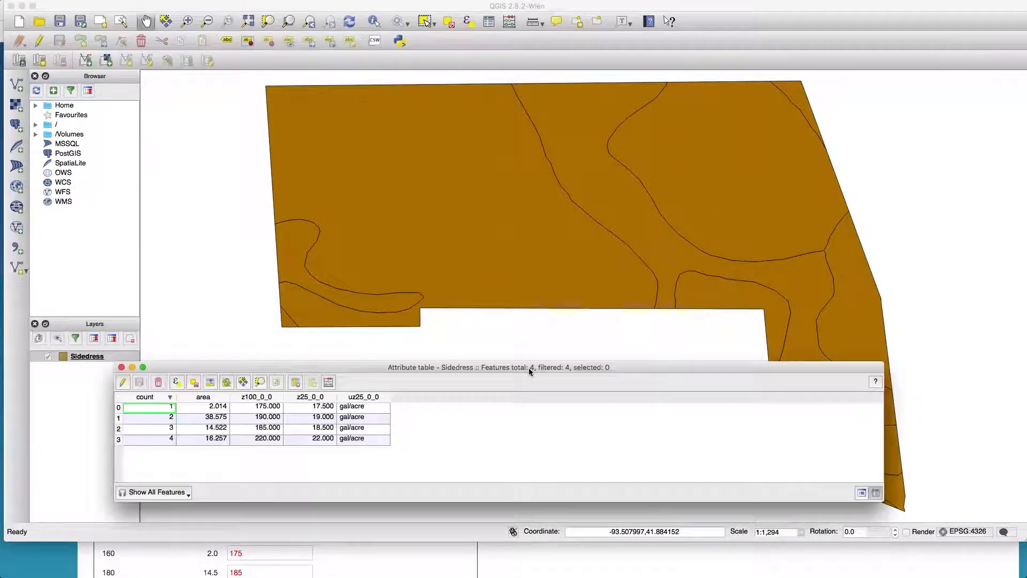
pyautogui.moveTo(884, 411); pyautogui.dragTo(461, 412)
pyautogui.moveTo(373, 369); pyautogui.dragTo(586, 348)
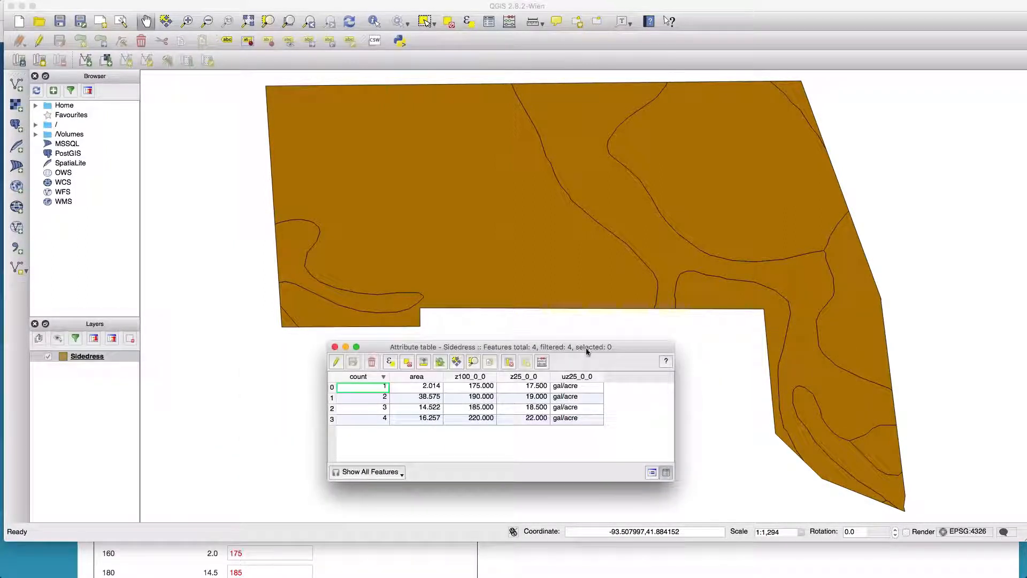
pyautogui.click(463, 378)
pyautogui.click(518, 376)
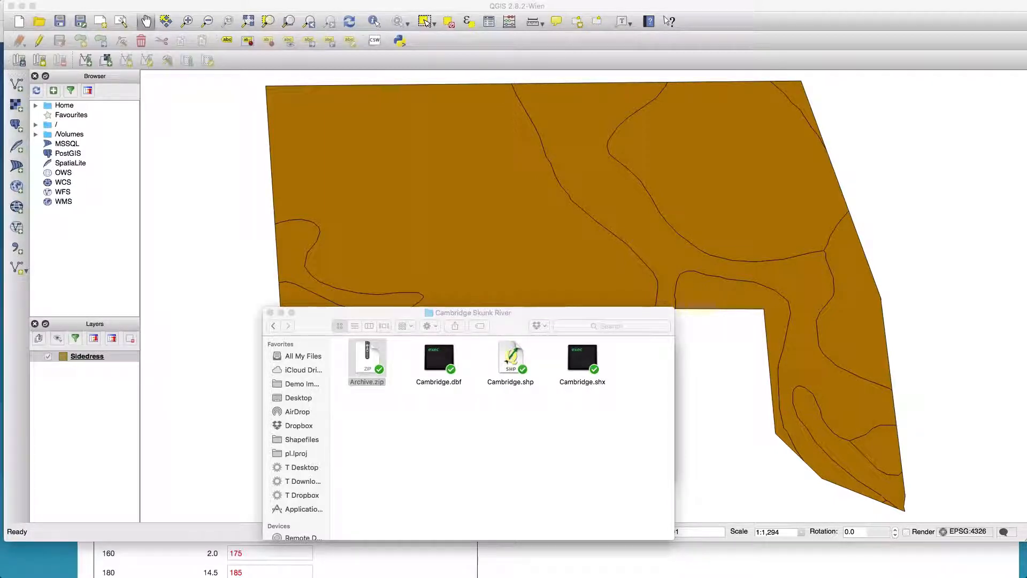
# Step: View the Summit 3 - Rec.png image, mark the area around the fertilizer, rate and rate units fields, and close it
pyautogui.moveTo(0, 72); pyautogui.dragTo(317, 83)
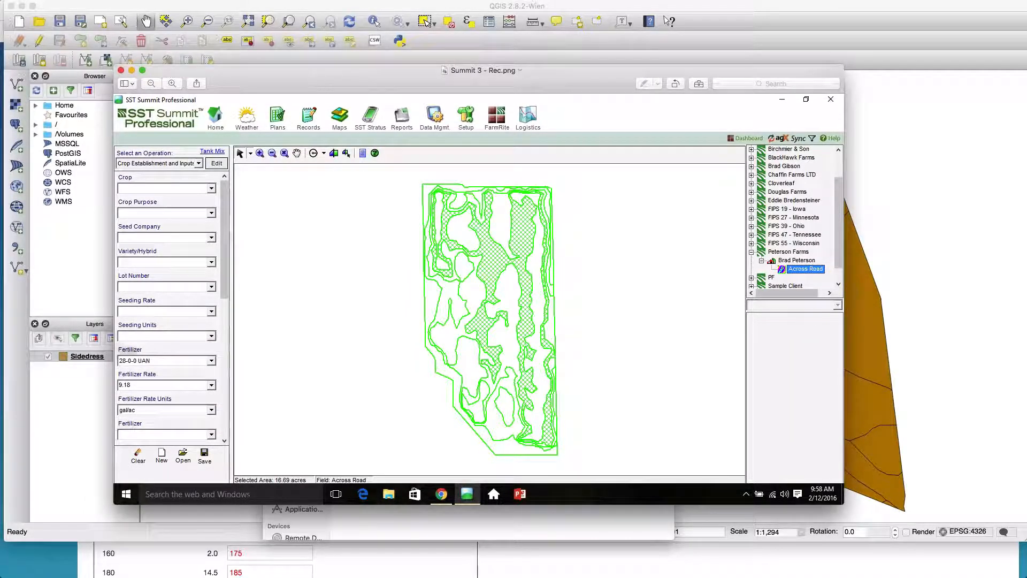
pyautogui.moveTo(117, 344); pyautogui.dragTo(225, 427)
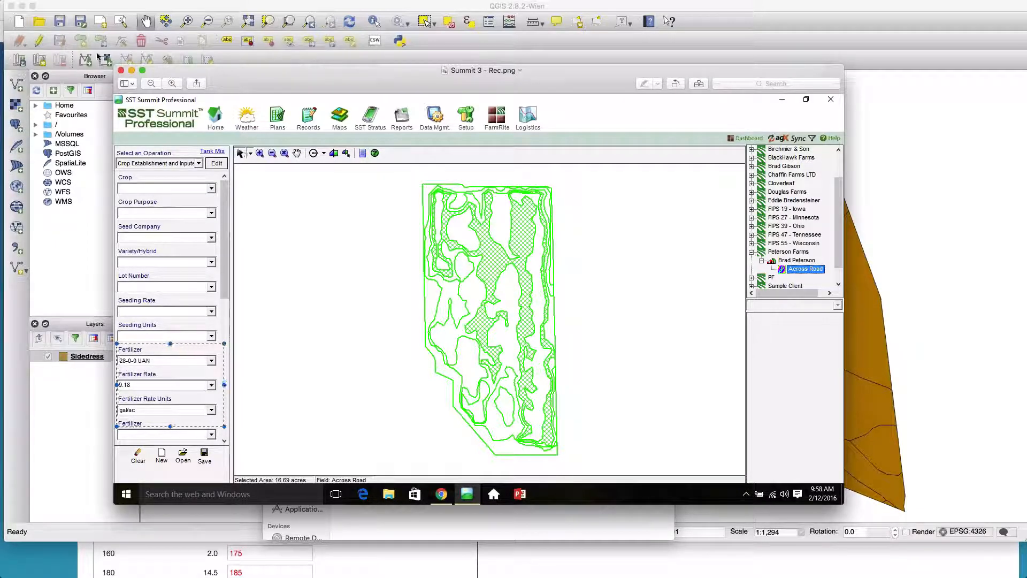
pyautogui.click(121, 70)
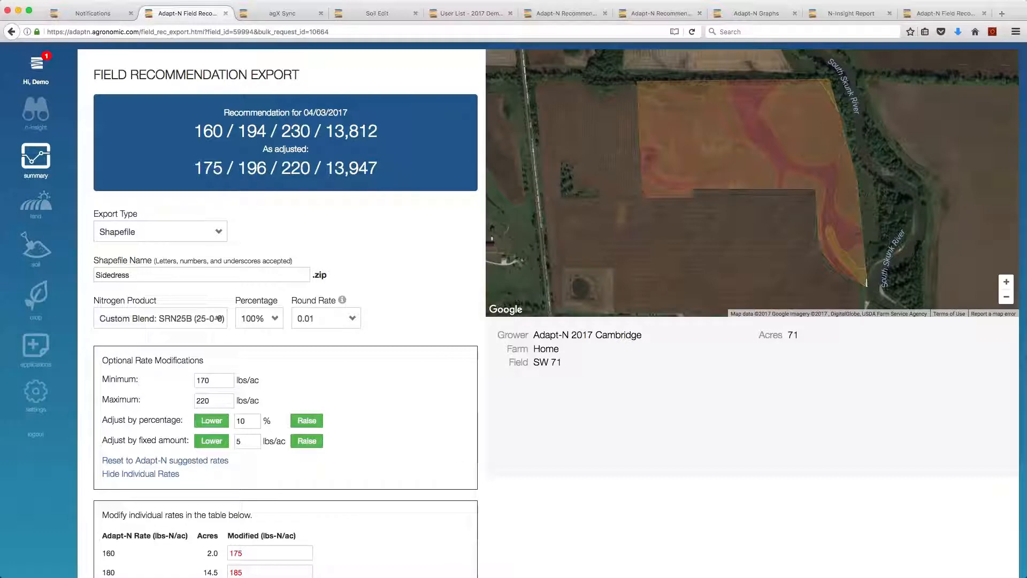
# Step: Check SW 71's recommendation on the Adapt-N summary dashboard and the Nitrogen Alert Threshold in the Adapt-N 2017 Cambridge grower's details
pyautogui.click(36, 161)
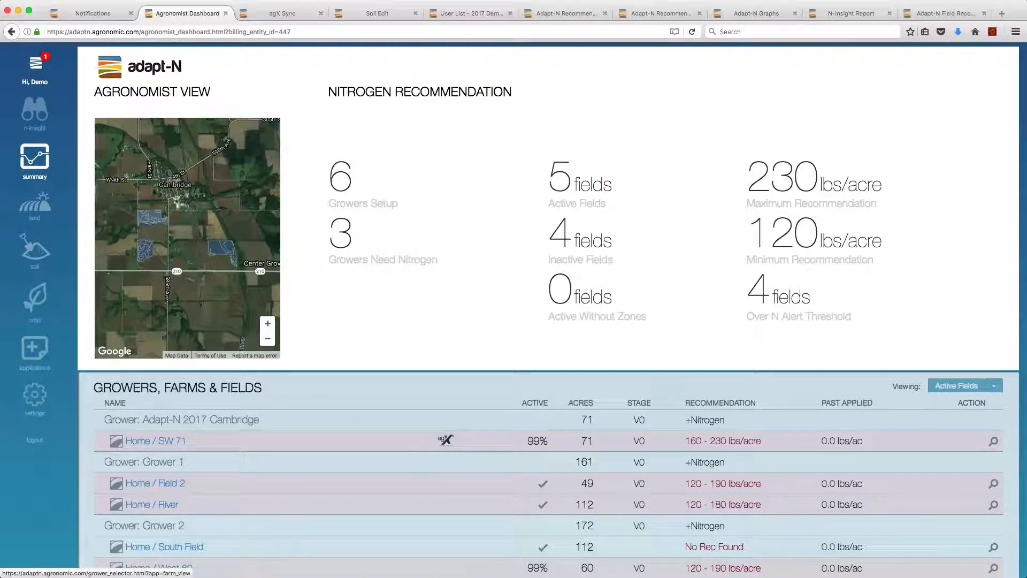
pyautogui.tripleClick(684, 447)
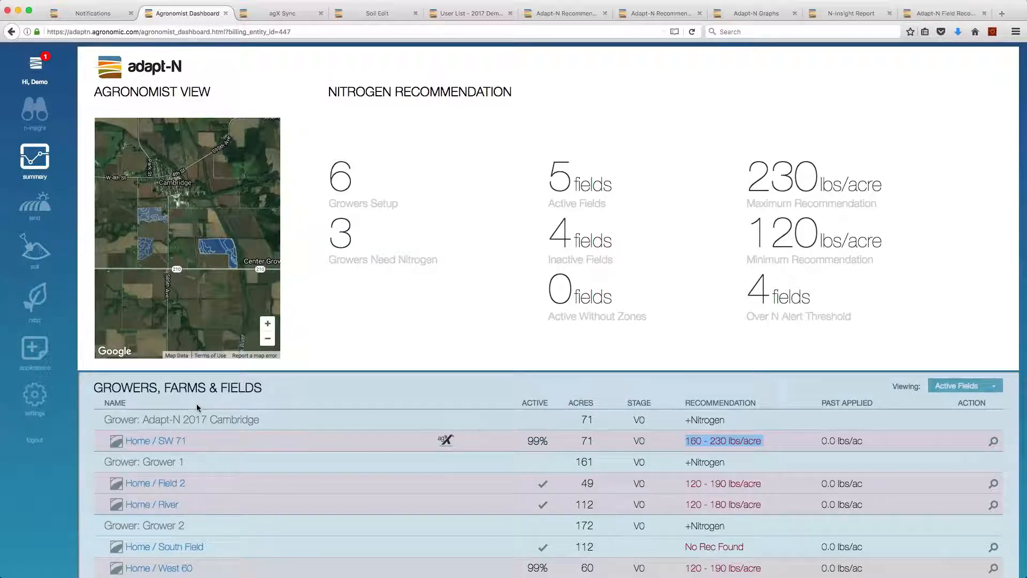
pyautogui.click(81, 15)
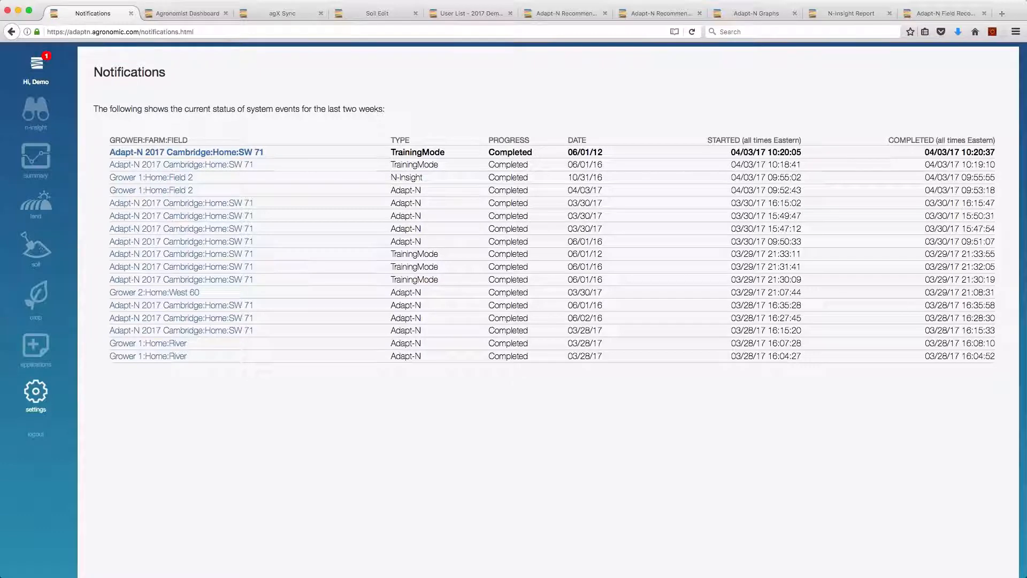
pyautogui.click(36, 390)
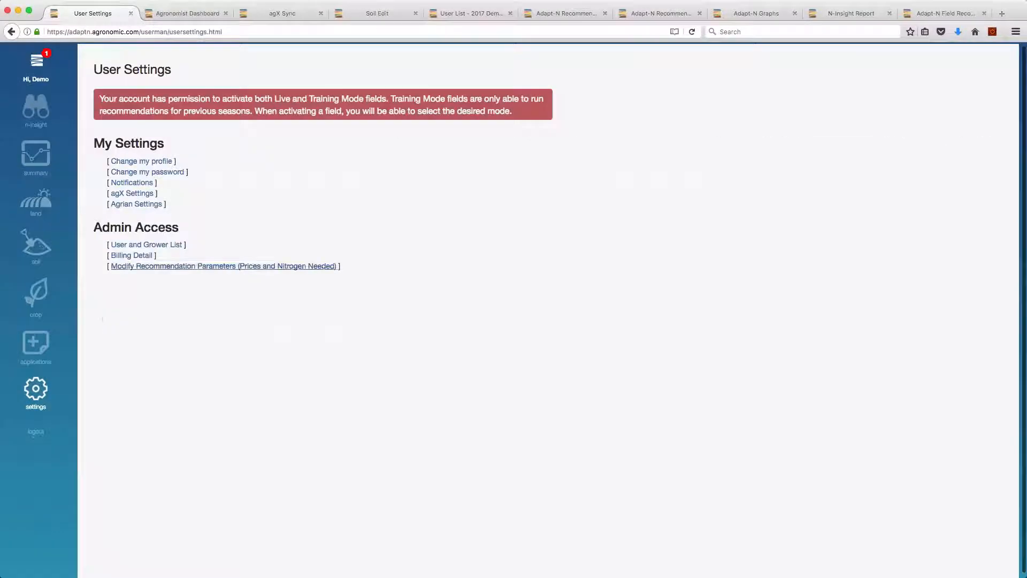
pyautogui.click(167, 246)
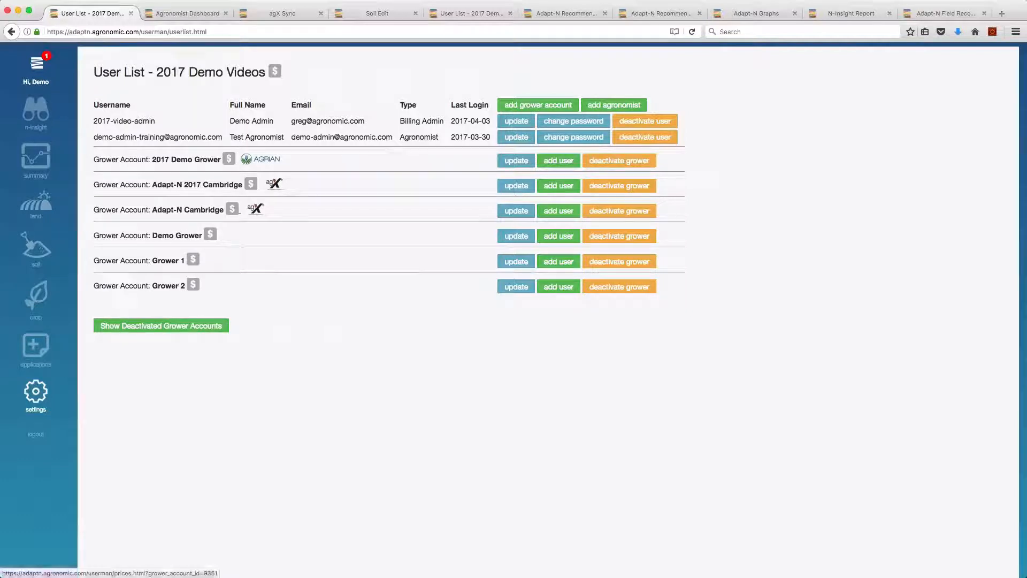
pyautogui.click(515, 188)
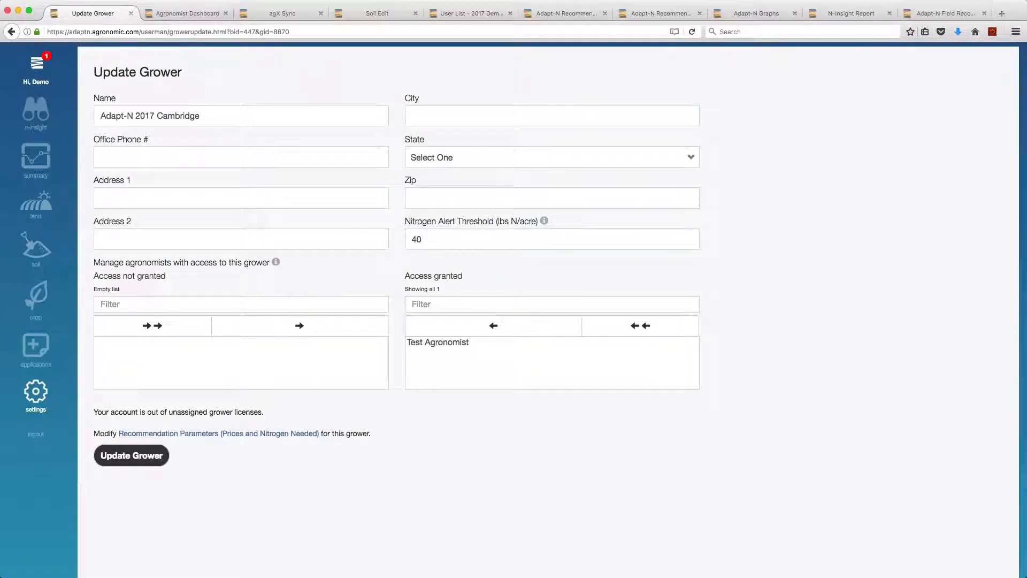
pyautogui.moveTo(428, 239); pyautogui.dragTo(373, 237)
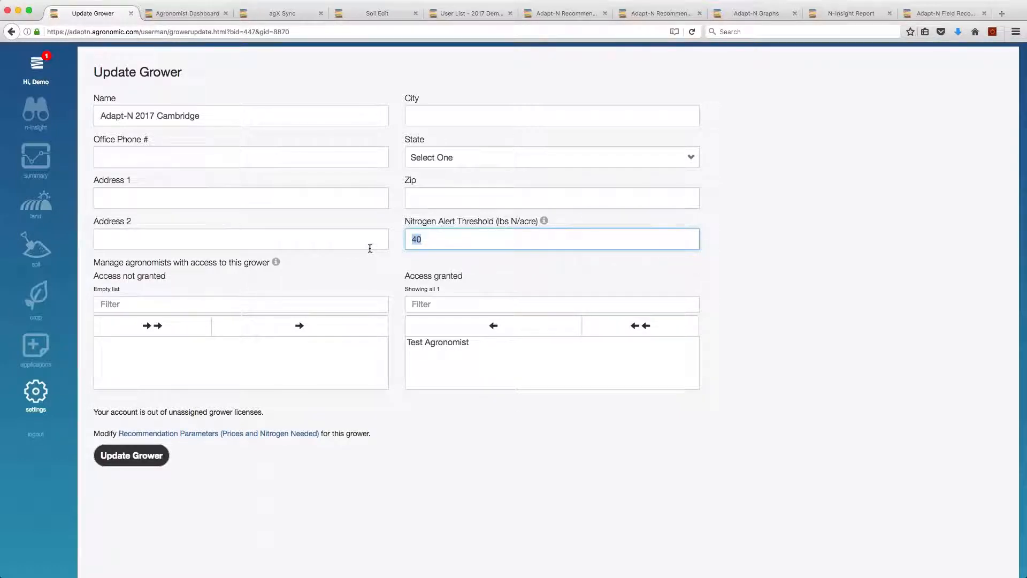
# Step: Return to the agronomist dashboard, open the farm view for Home / SW 71, and check Zone 5's recommendation status
pyautogui.click(199, 13)
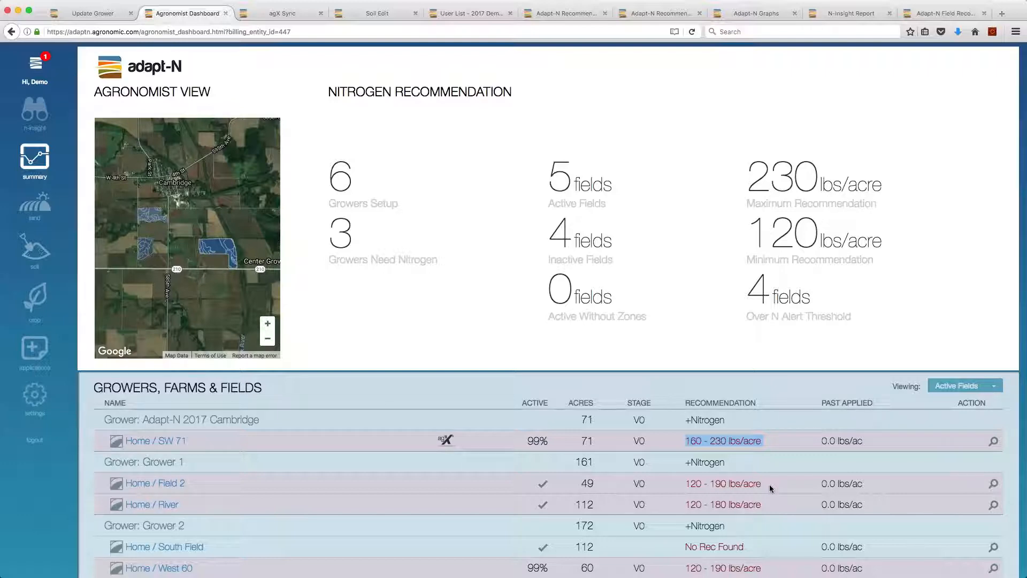
pyautogui.scroll(-1, 771, 481)
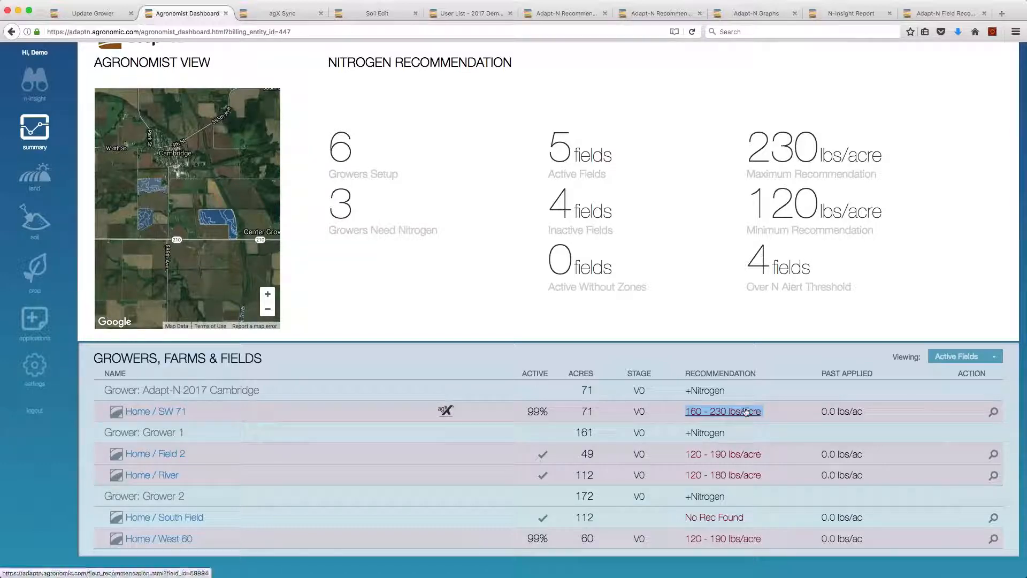
pyautogui.click(993, 412)
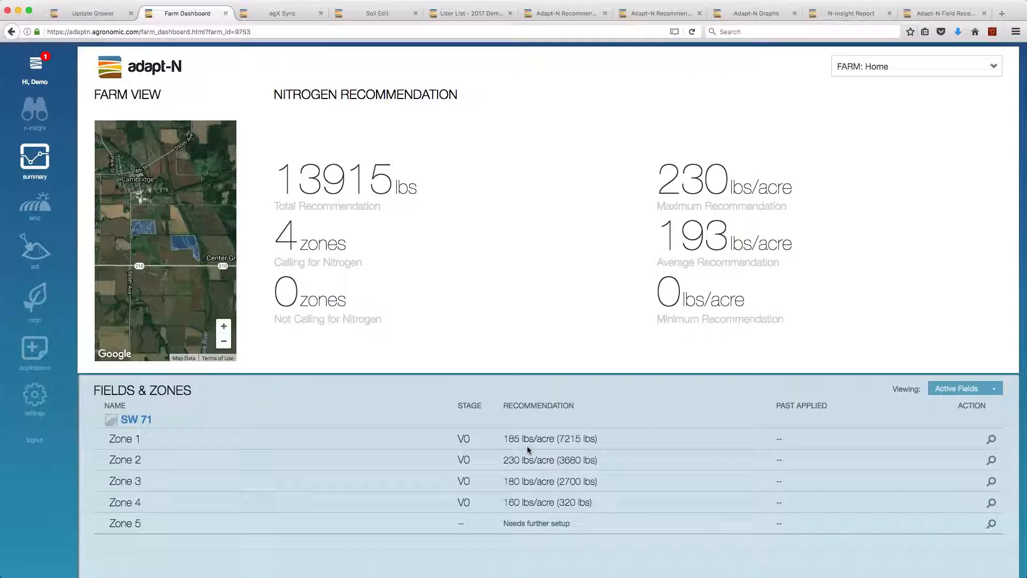
pyautogui.moveTo(573, 523); pyautogui.dragTo(486, 524)
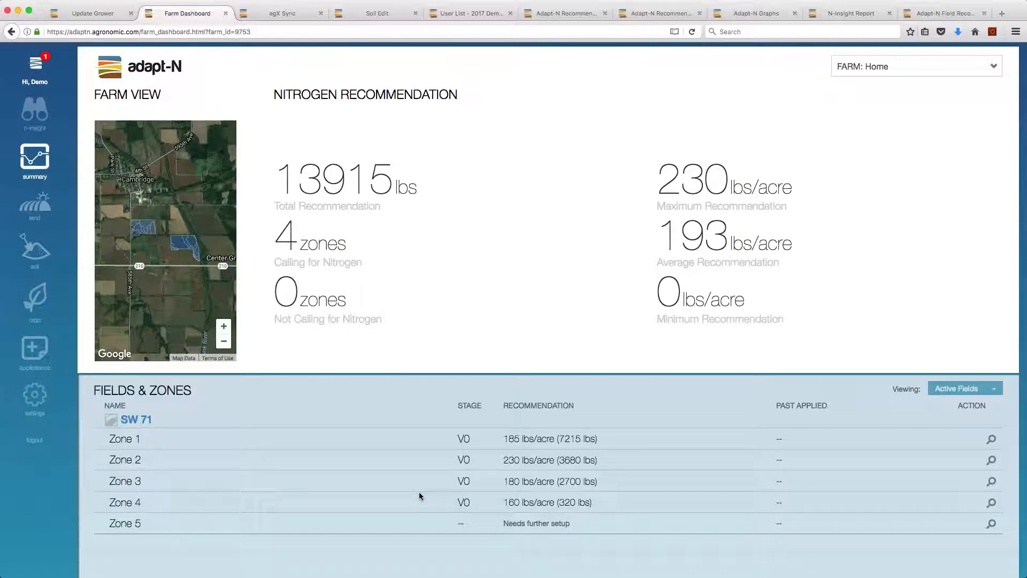
# Step: Go back to check SW 71's active percentage on the agronomist dashboard, and reopen its farm view
pyautogui.click(11, 31)
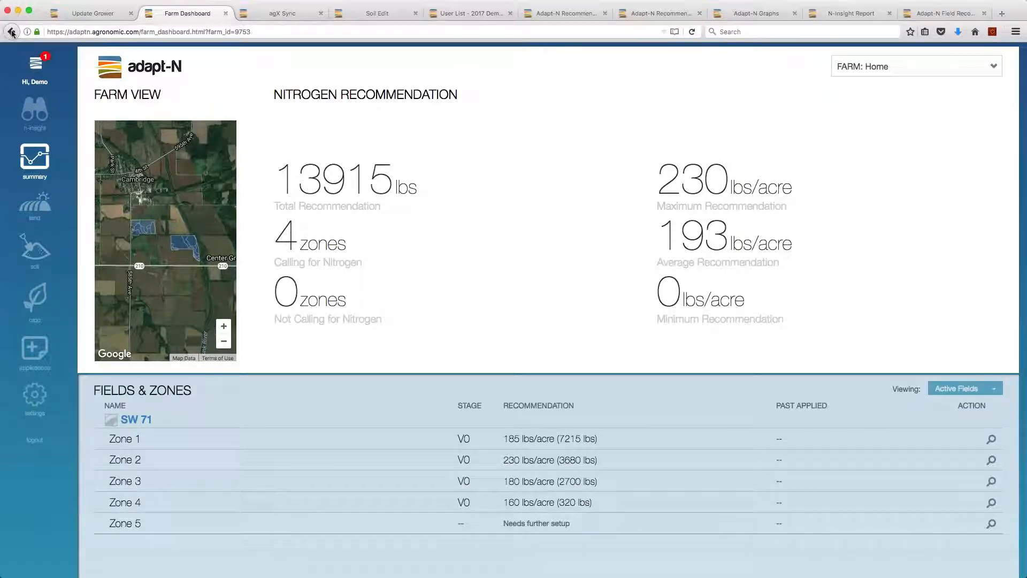
pyautogui.moveTo(549, 411); pyautogui.dragTo(515, 410)
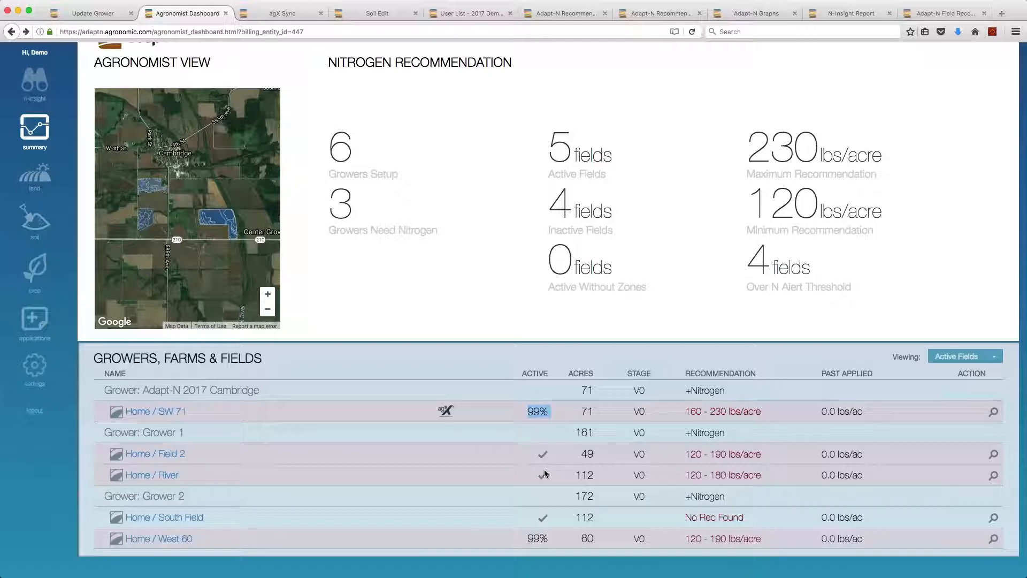
pyautogui.scroll(1, 544, 473)
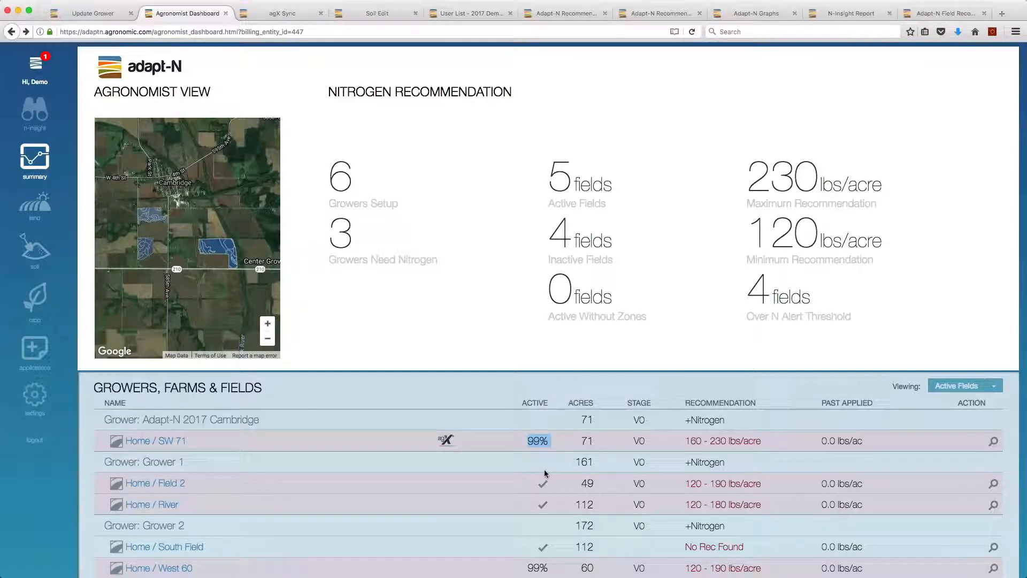
pyautogui.click(993, 441)
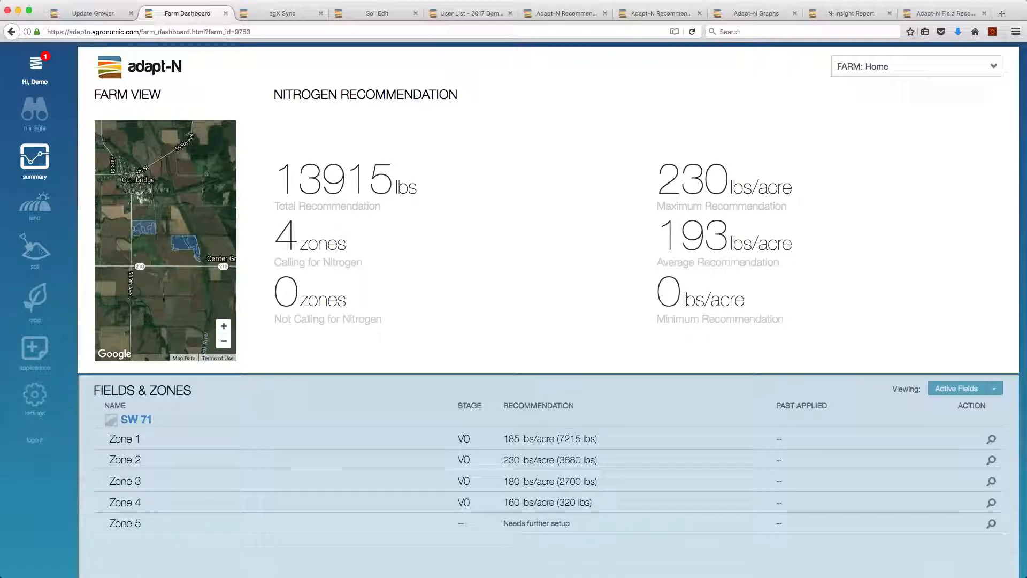
# Step: Open the user profile in the settings and examine its enabled alerts, alert dates, and email and SMS alert days
pyautogui.click(31, 397)
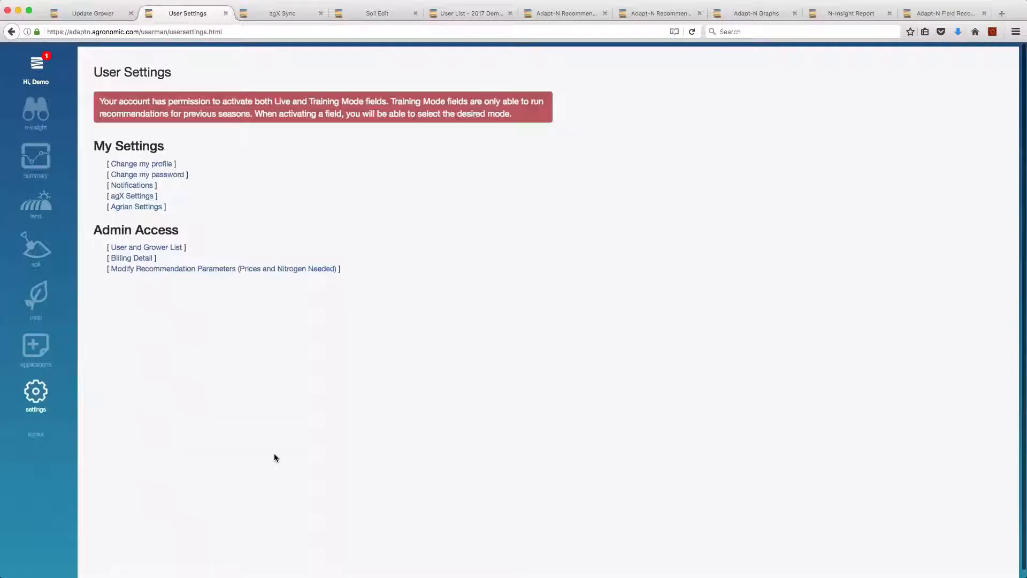
pyautogui.click(150, 164)
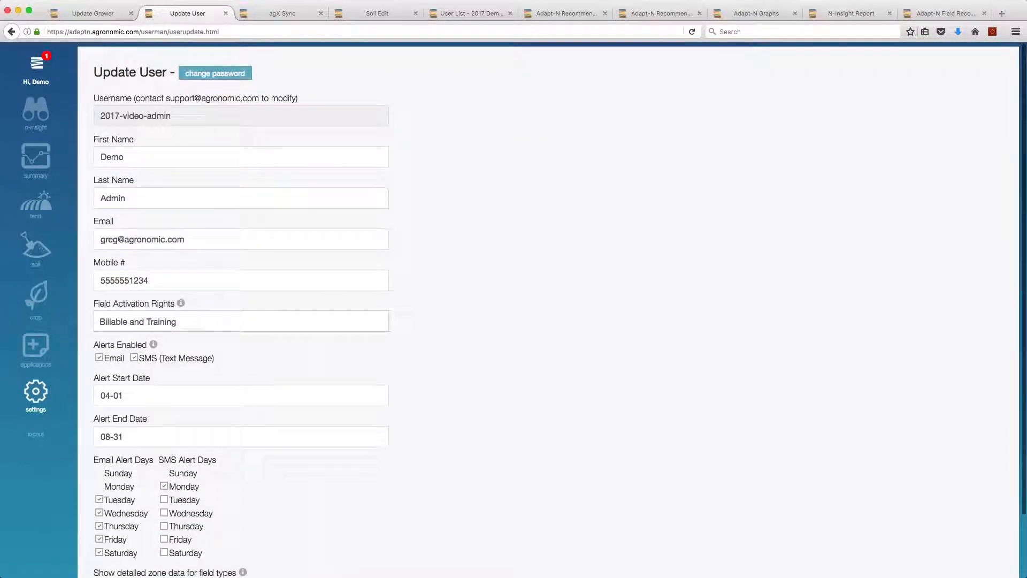
pyautogui.moveTo(218, 360); pyautogui.dragTo(91, 358)
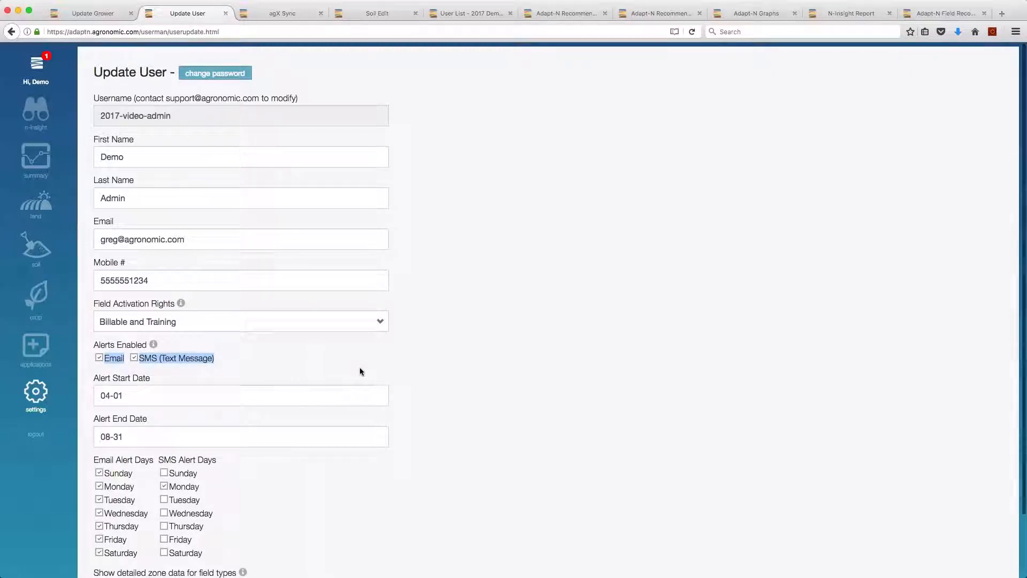
pyautogui.scroll(-3, 355, 371)
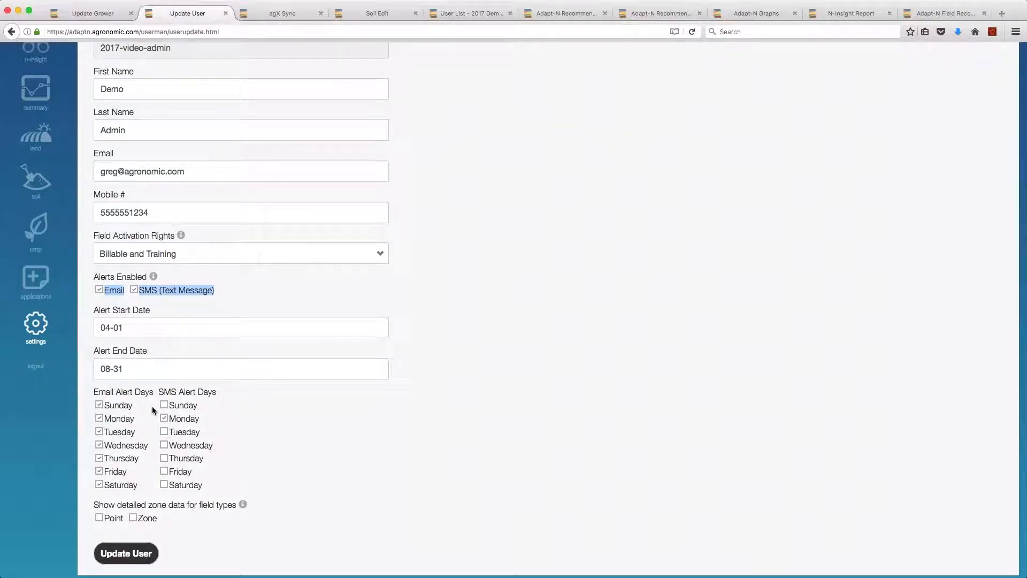
# Step: Enable detailed zone data for both the Zone and Point field types in the user profile
pyautogui.scroll(1, 175, 381)
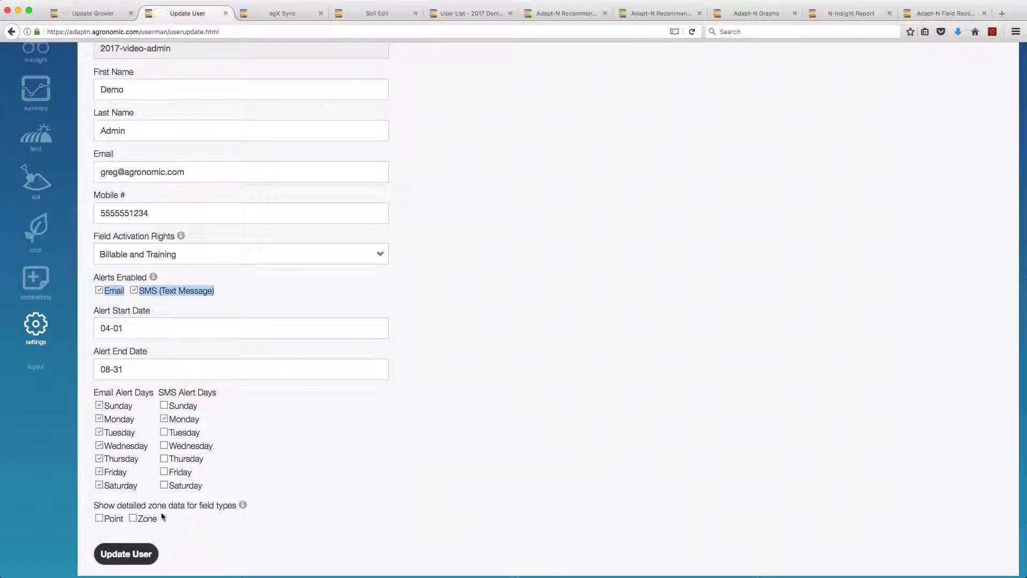
pyautogui.click(133, 519)
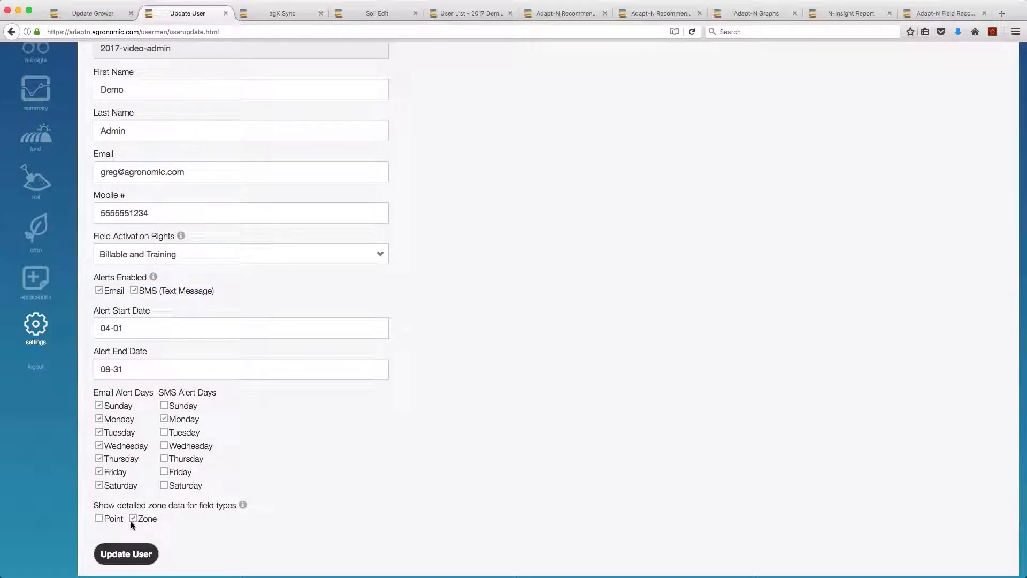
pyautogui.click(96, 517)
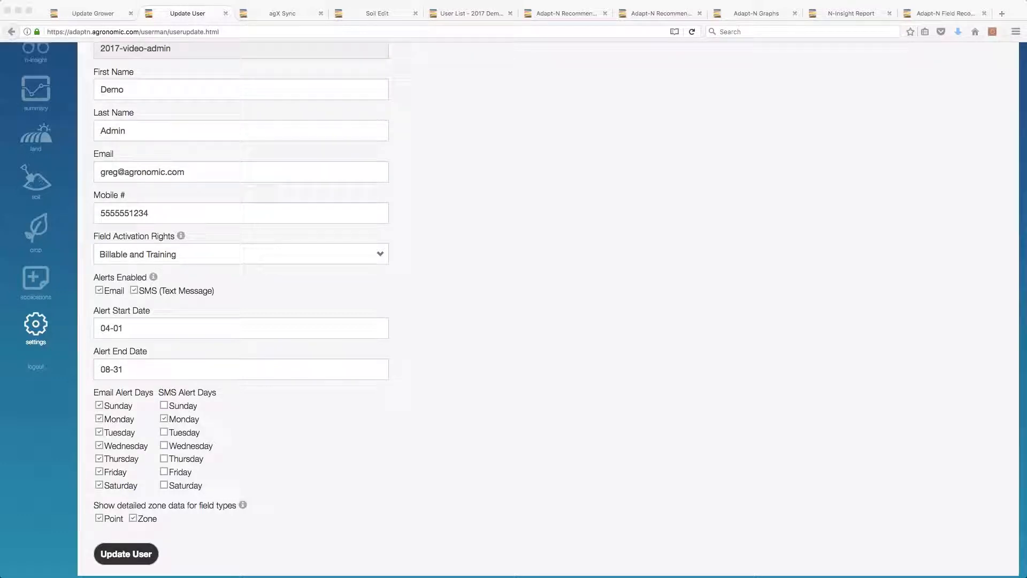
# Step: Display Inputs Sensitivity - Adapt-N.pdf and highlight the comments for Expected Yield and Harvest Populations
pyautogui.moveTo(155, 116); pyautogui.dragTo(512, 116)
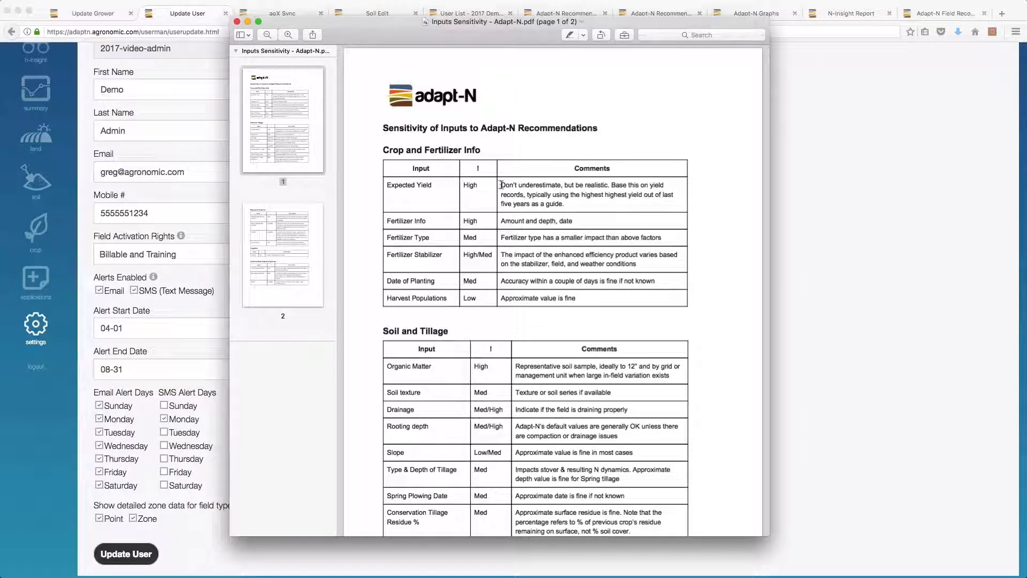
pyautogui.moveTo(499, 185); pyautogui.dragTo(564, 210)
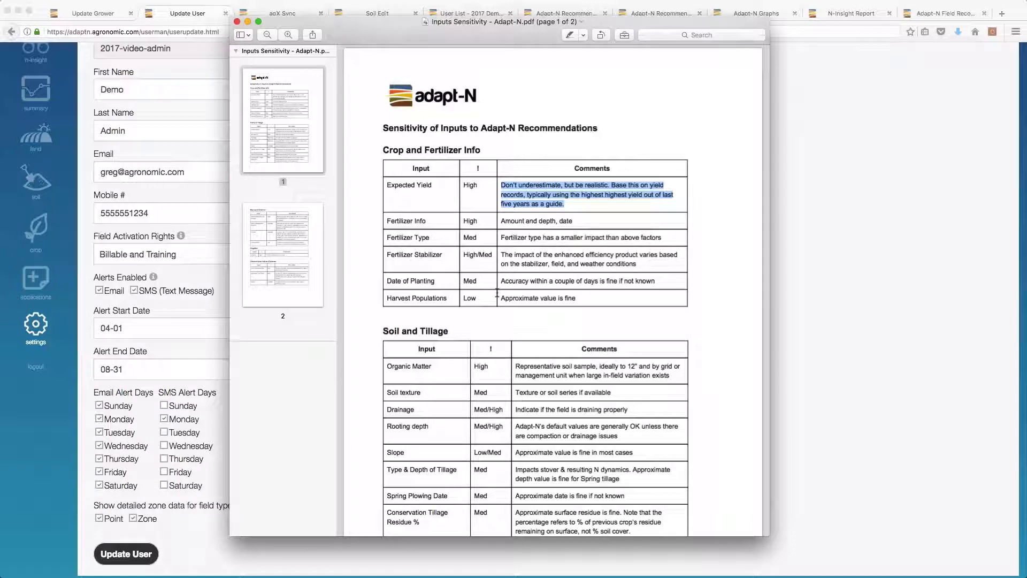
pyautogui.moveTo(499, 298); pyautogui.dragTo(594, 296)
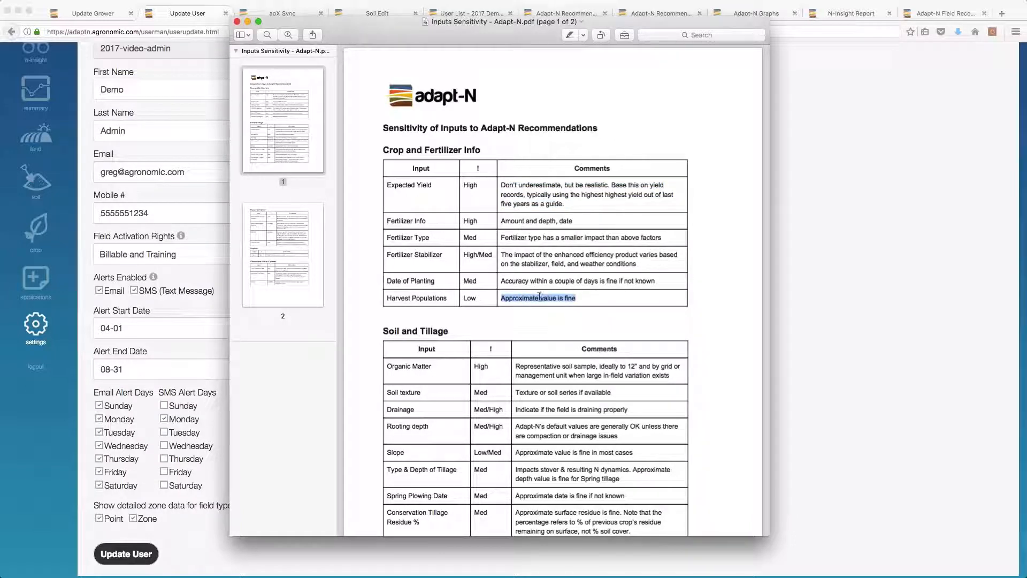
pyautogui.click(486, 302)
pyautogui.click(508, 310)
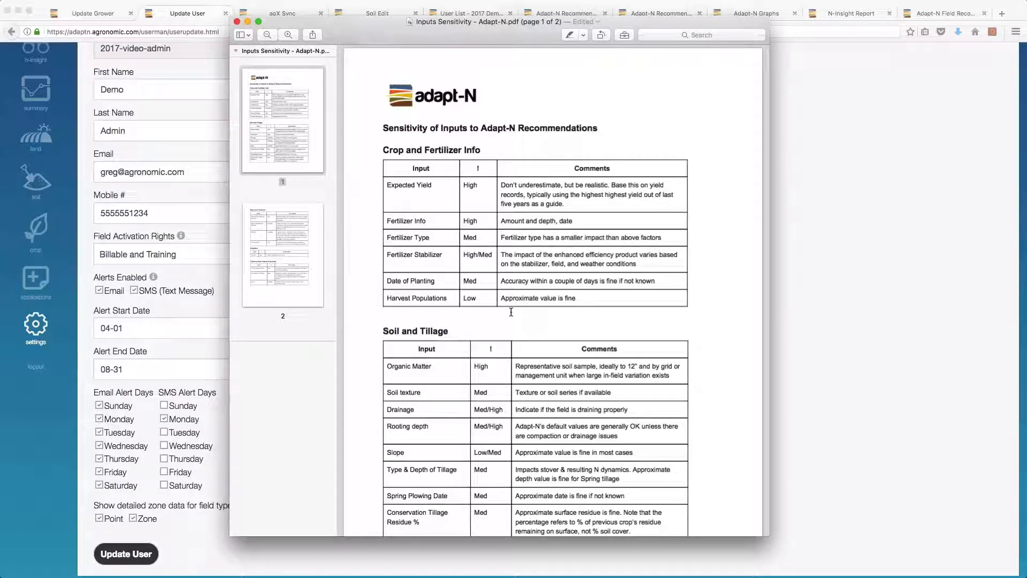
# Step: Read through the document's Soil and Tillage, Manure & Rotation, Irrigation, and Observational Values tables
pyautogui.scroll(-5, 515, 191)
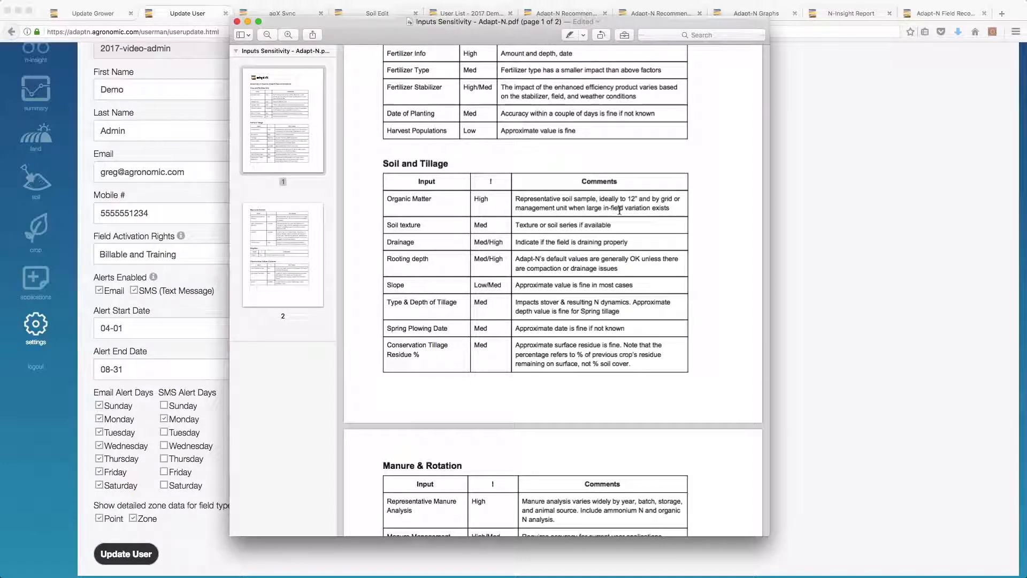
pyautogui.scroll(-5, 614, 209)
pyautogui.scroll(-8, 614, 209)
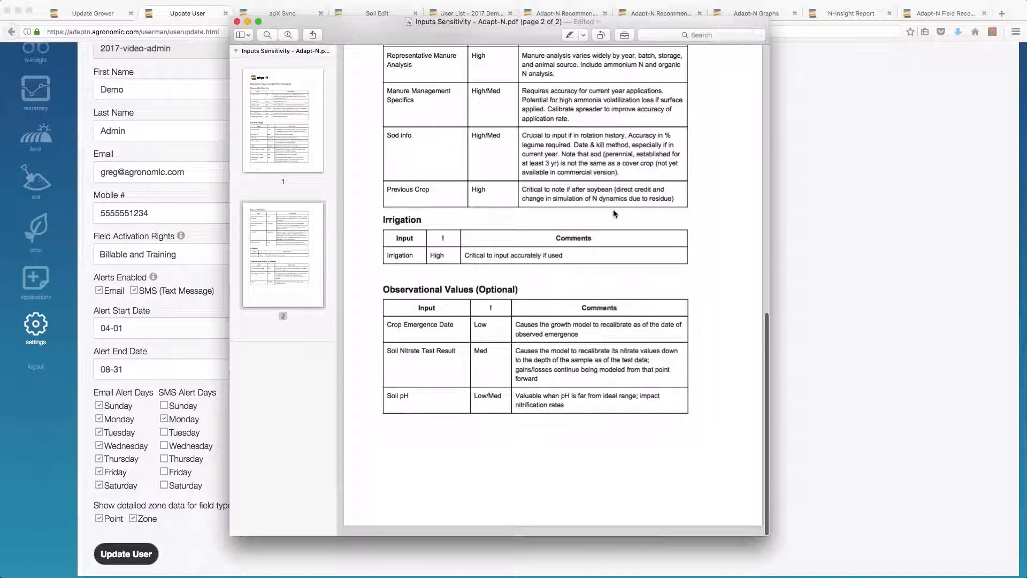